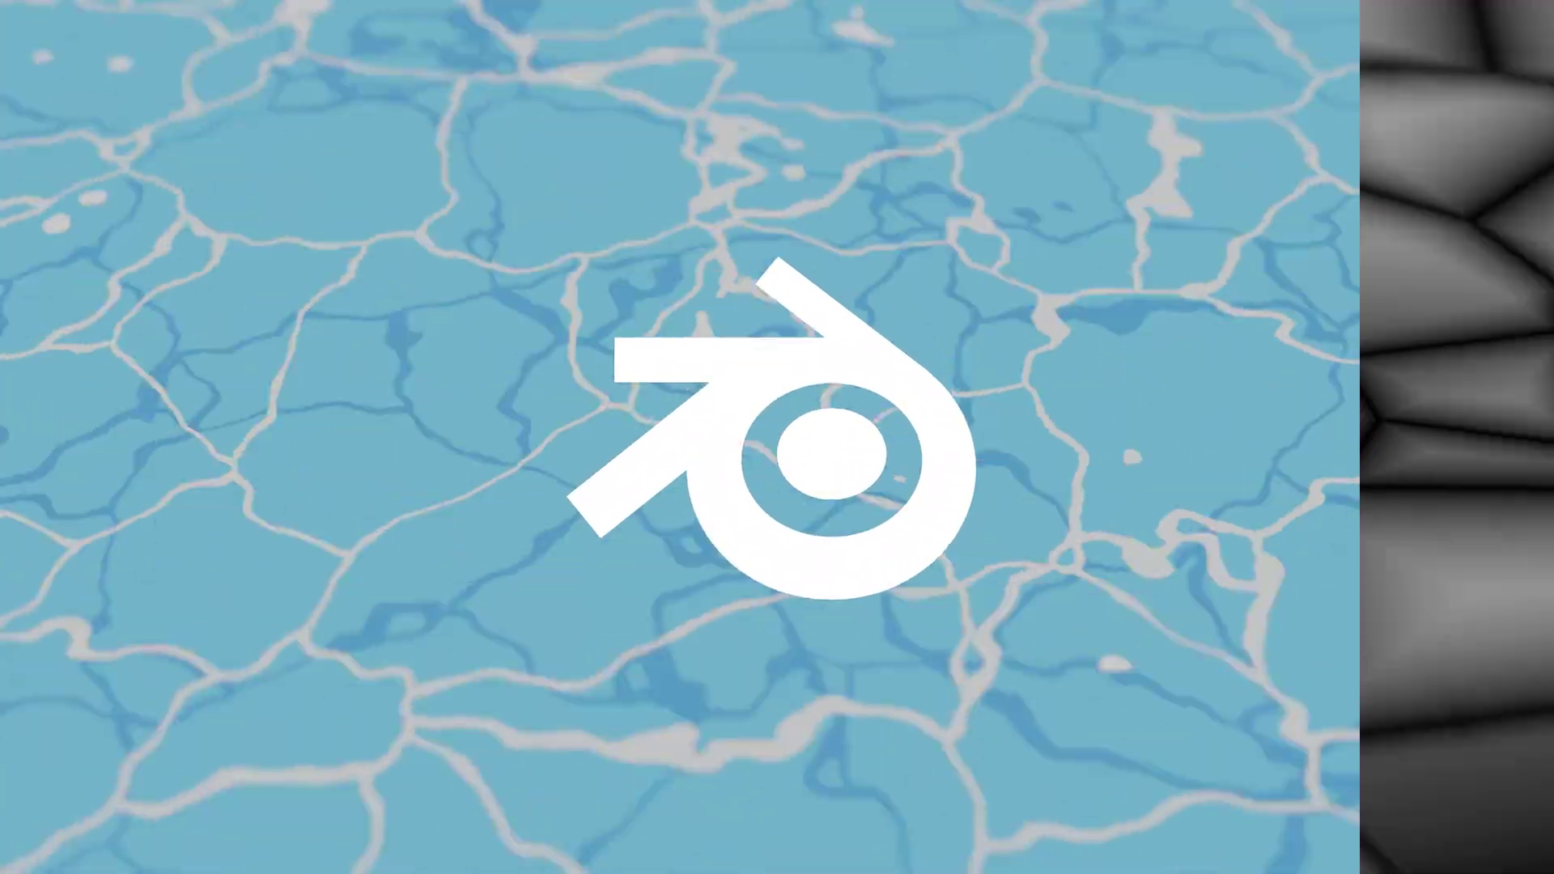
drag(667, 664, 766, 664)
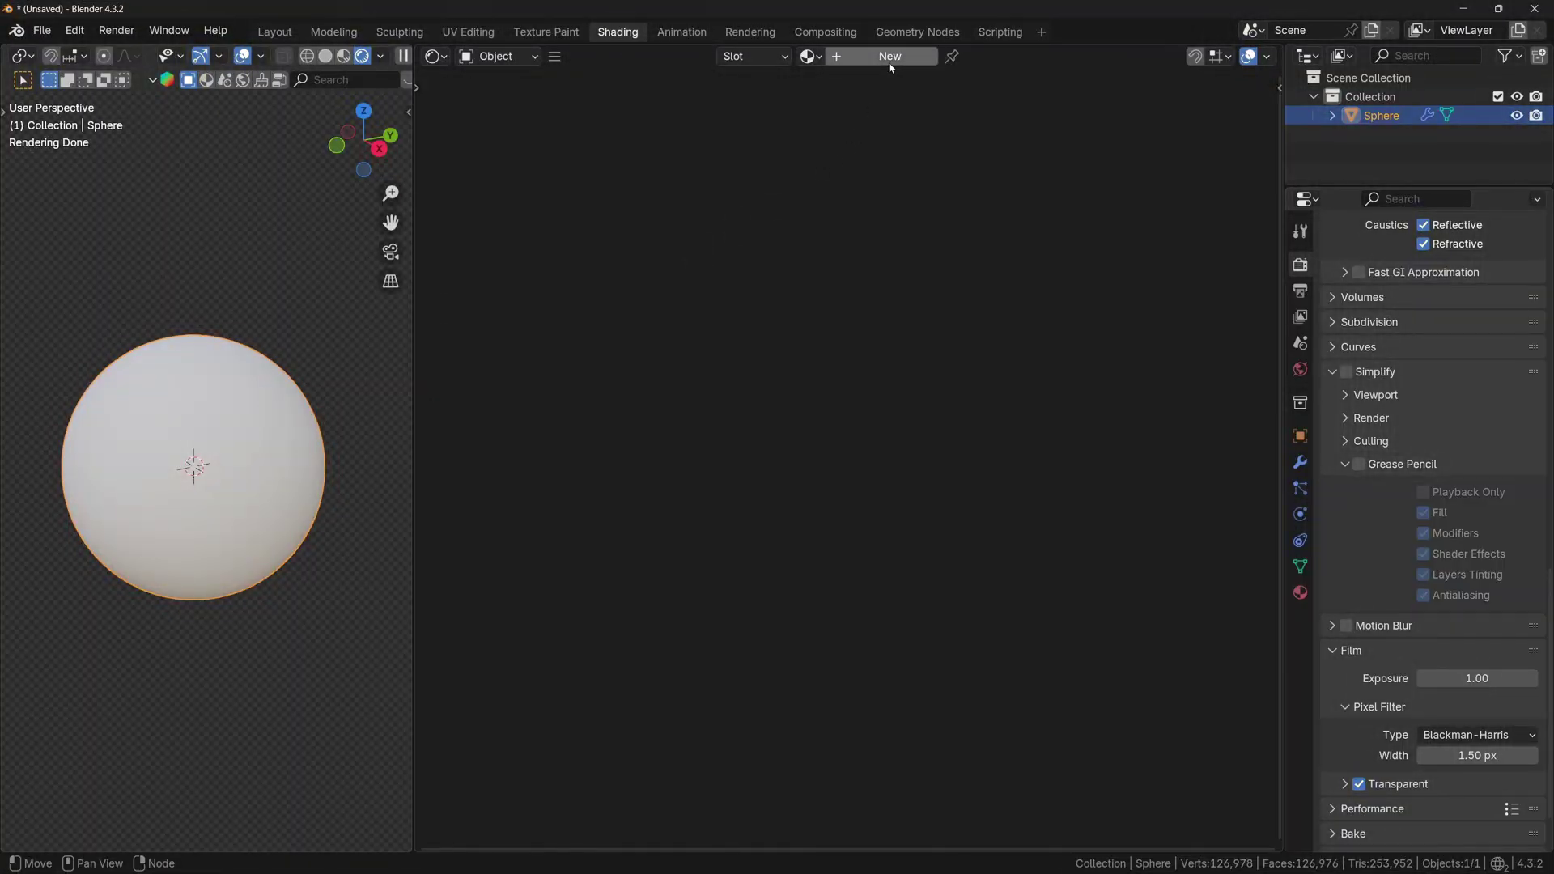
Create a new material on the sphere and name it Water.
click(889, 57)
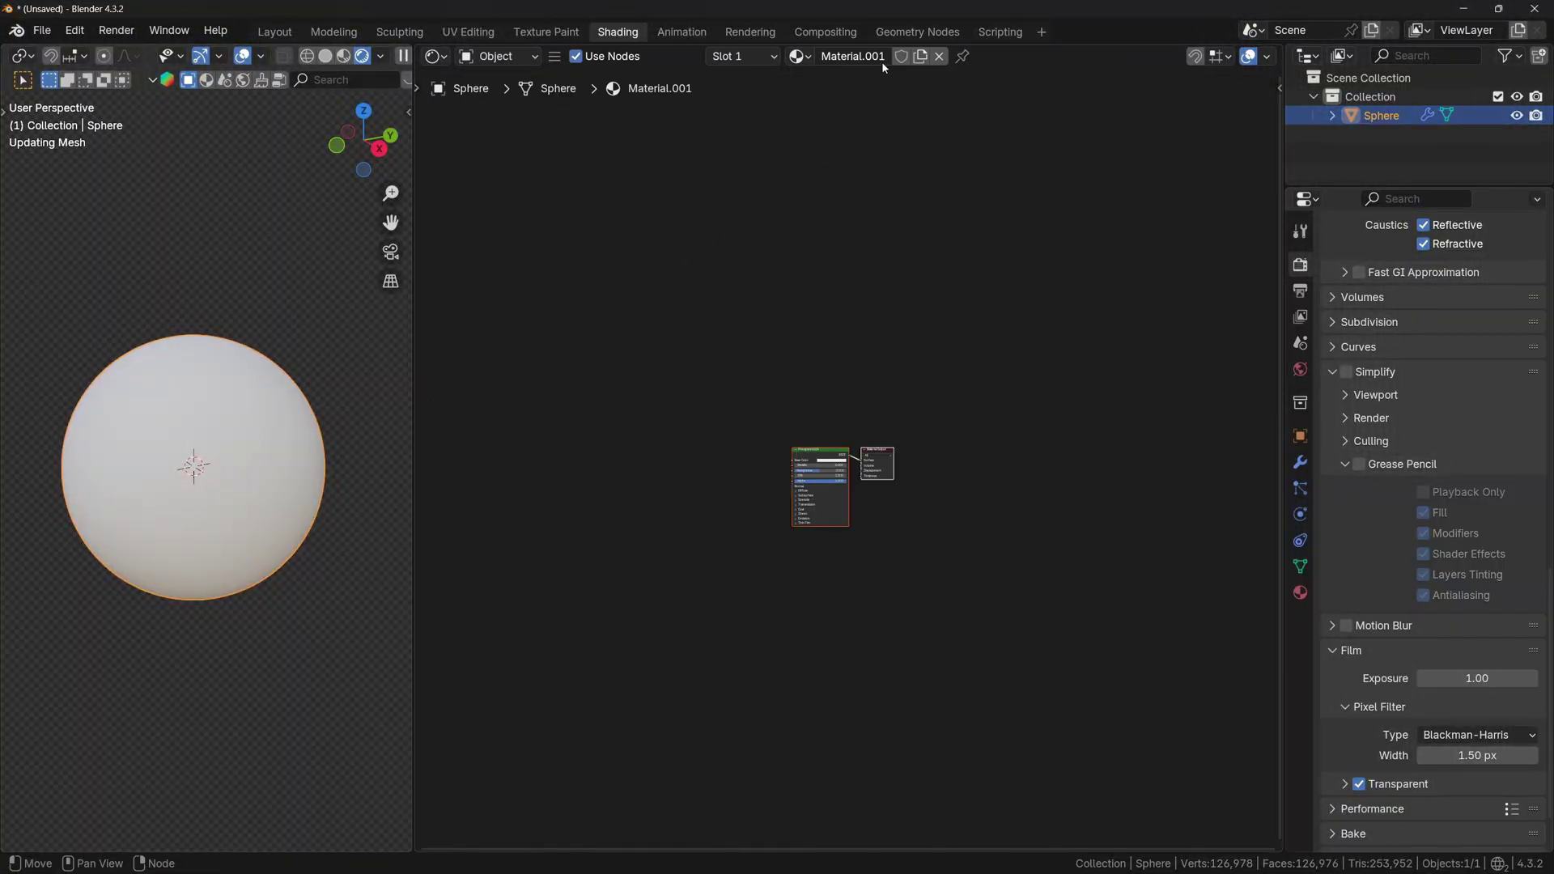
click(865, 58)
text(Wate)
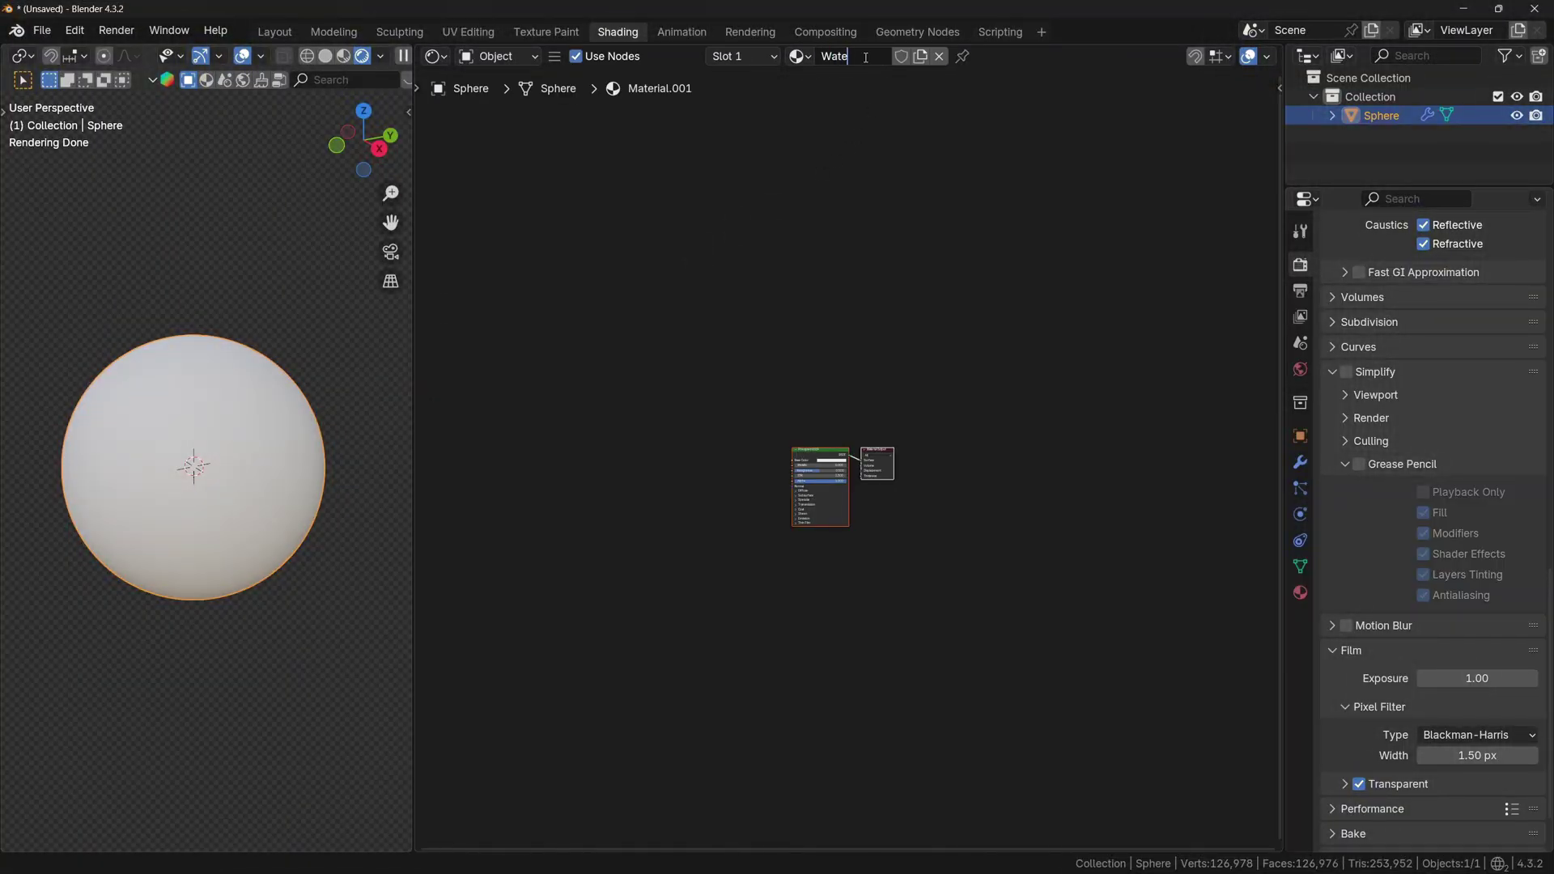
text(r)
key(Return)
Add a Voronoi Texture node in the space before the Principled BSDF.
key(shift+a)
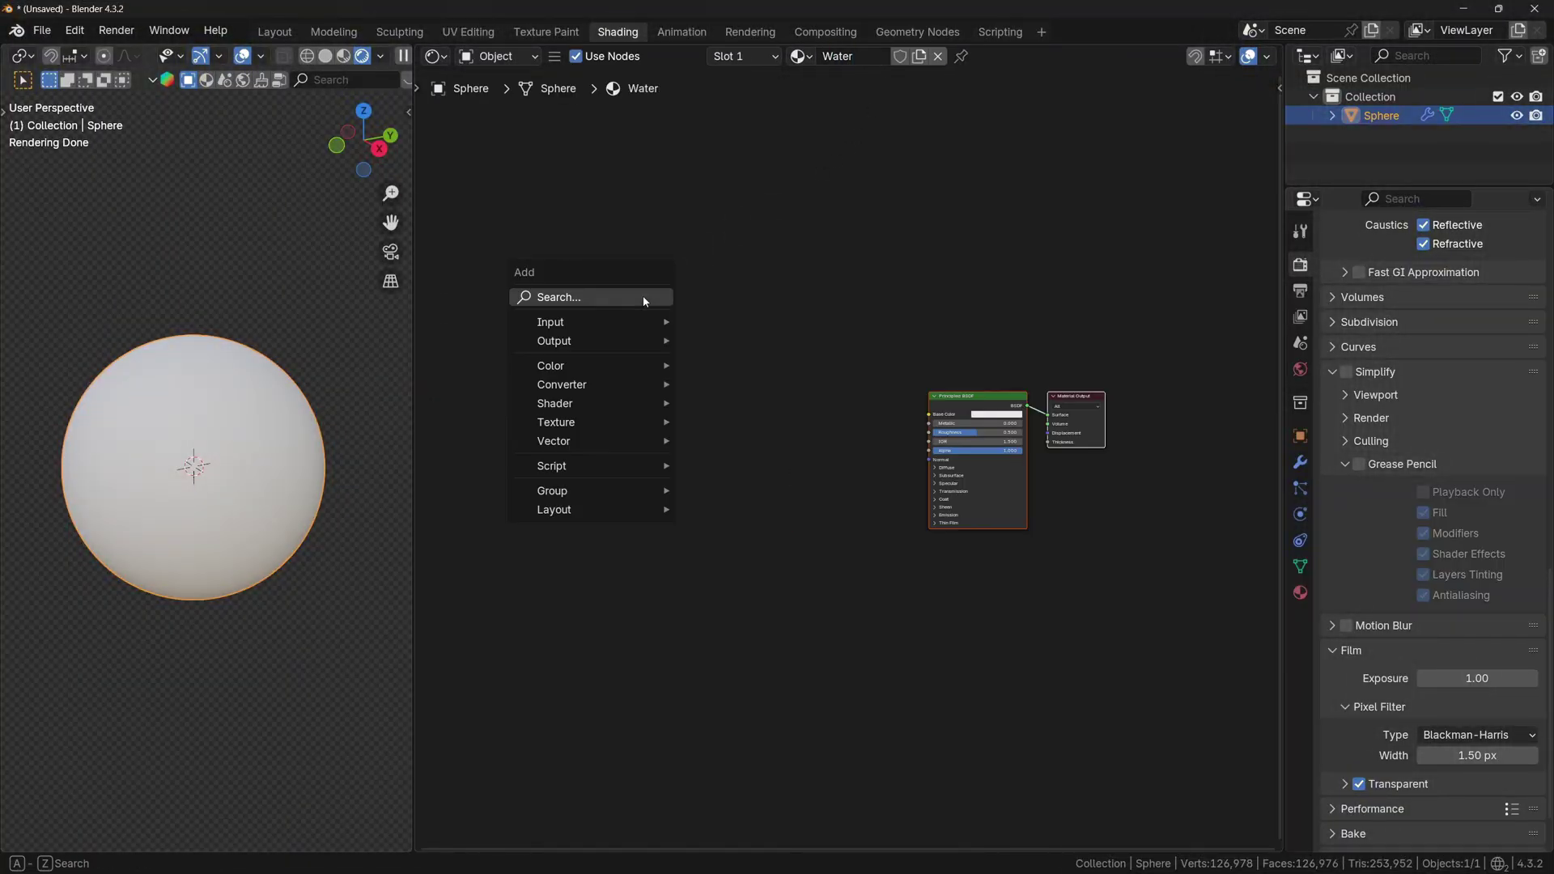
click(642, 295)
text(vorono)
key(Return)
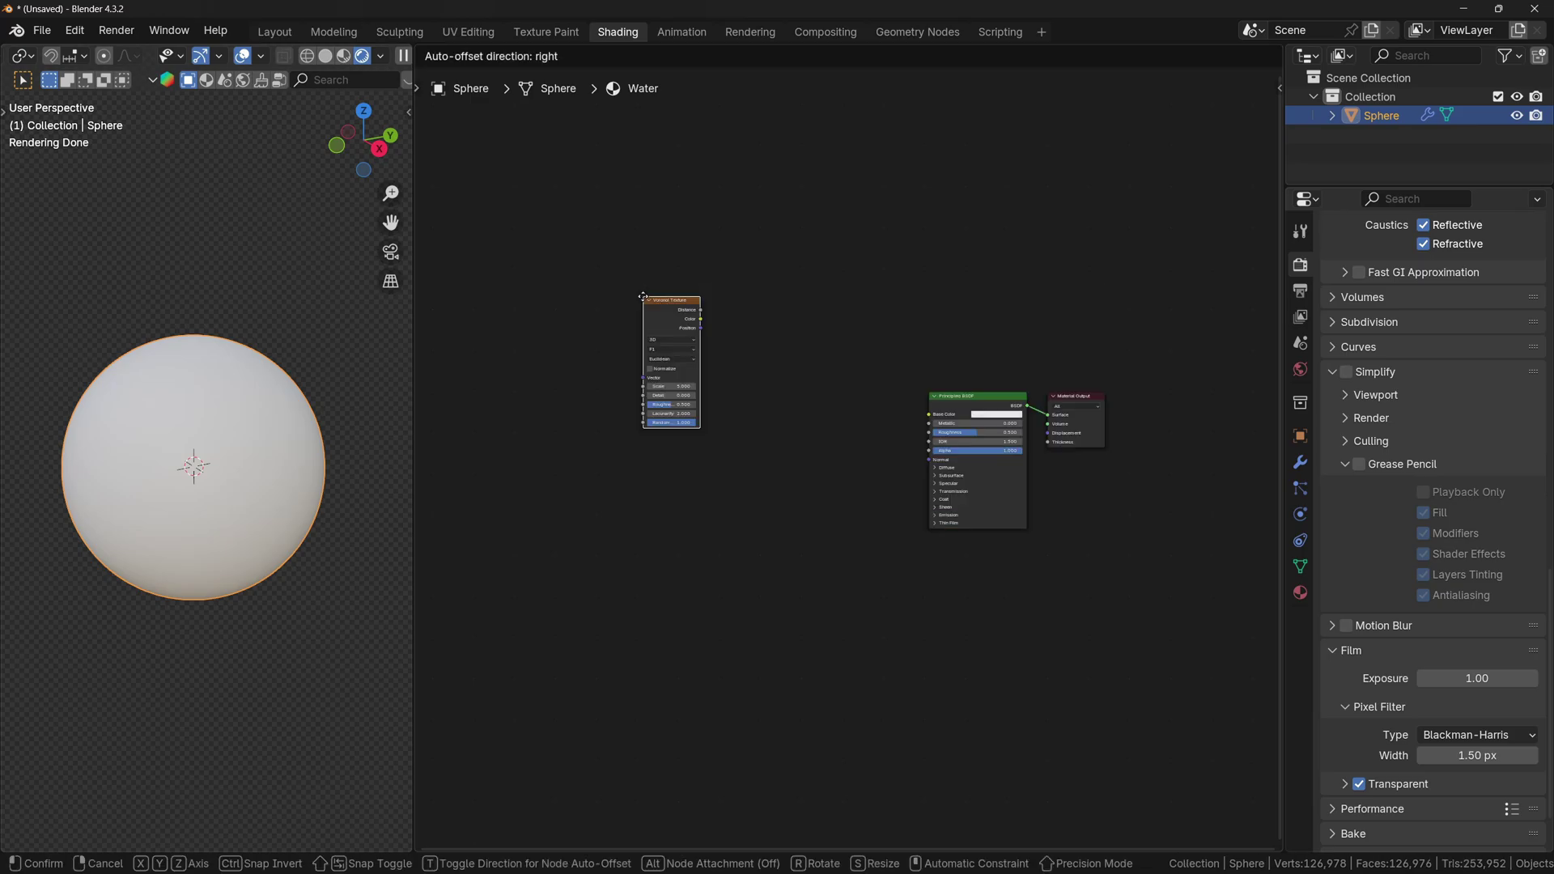
click(643, 296)
Set the Voronoi Texture to 4D with the Distance to Edge feature output.
click(813, 356)
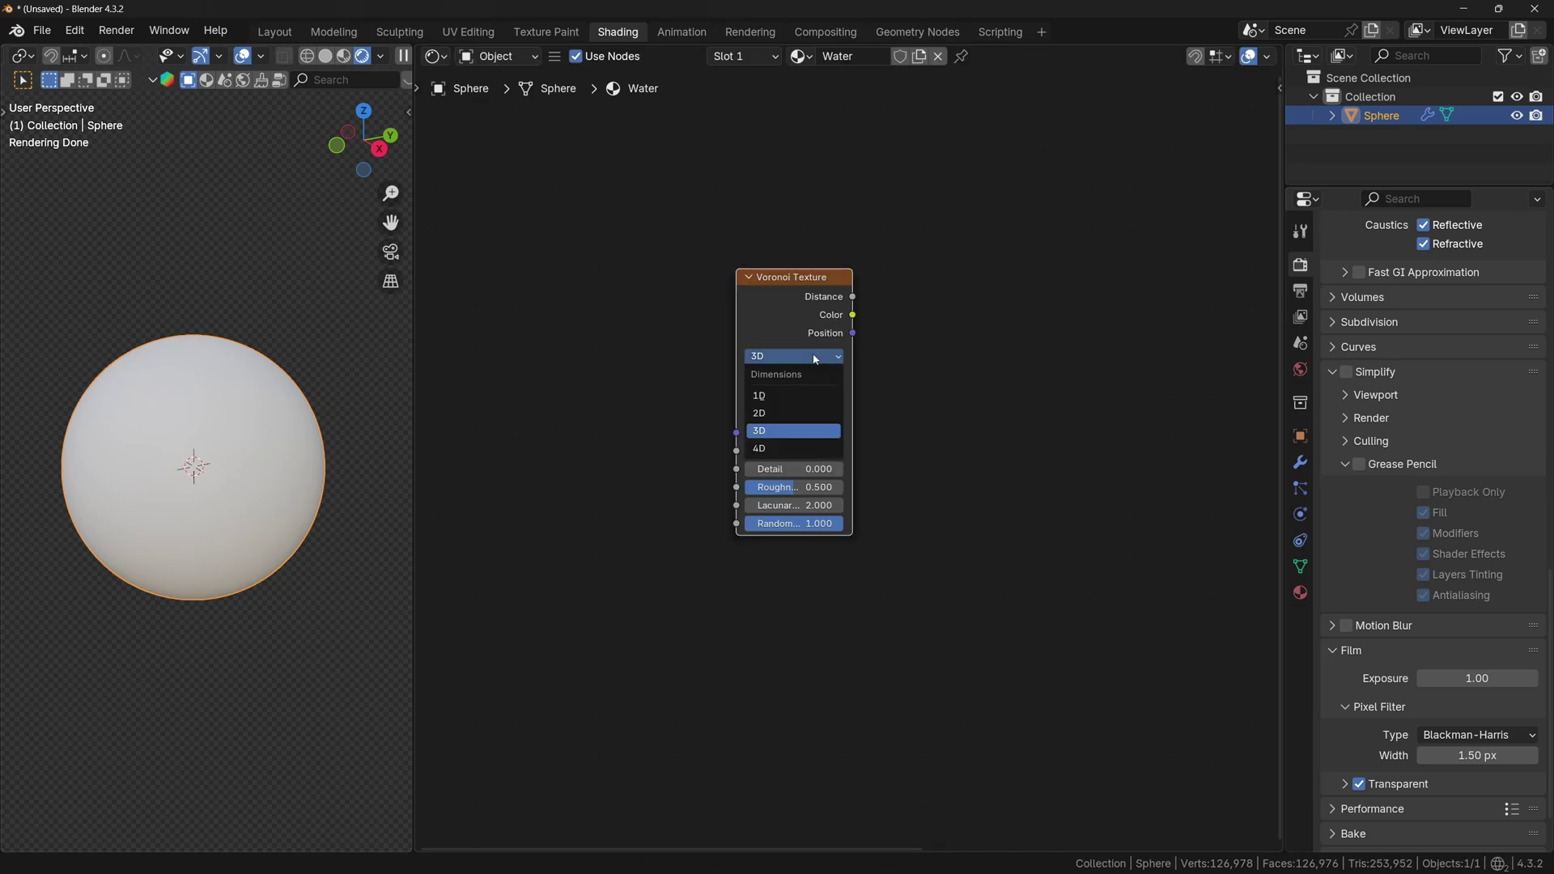
key(4)
click(803, 392)
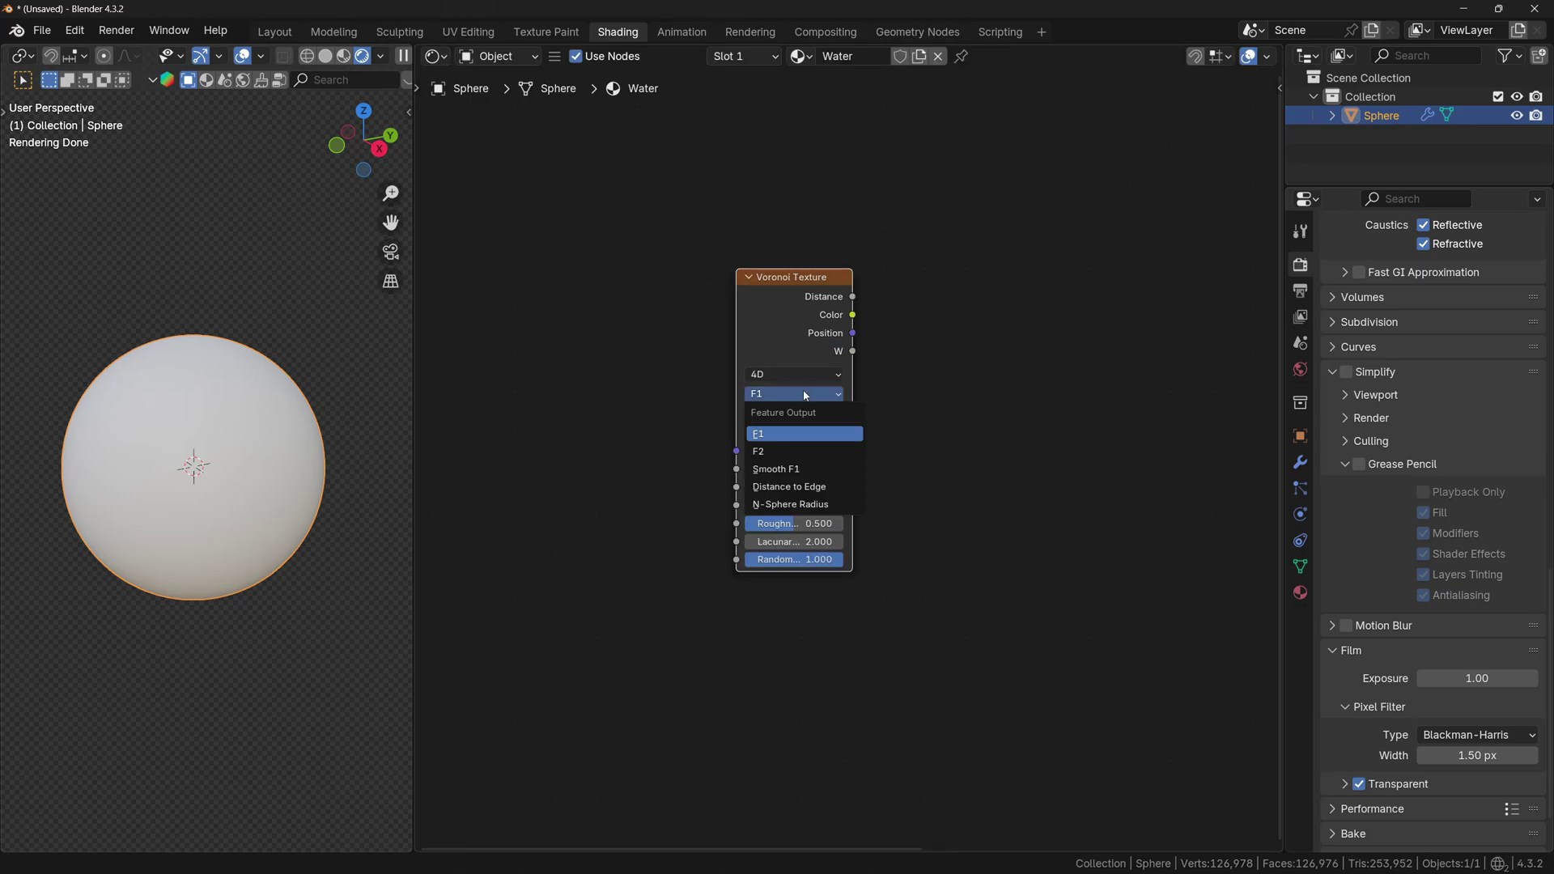
click(789, 486)
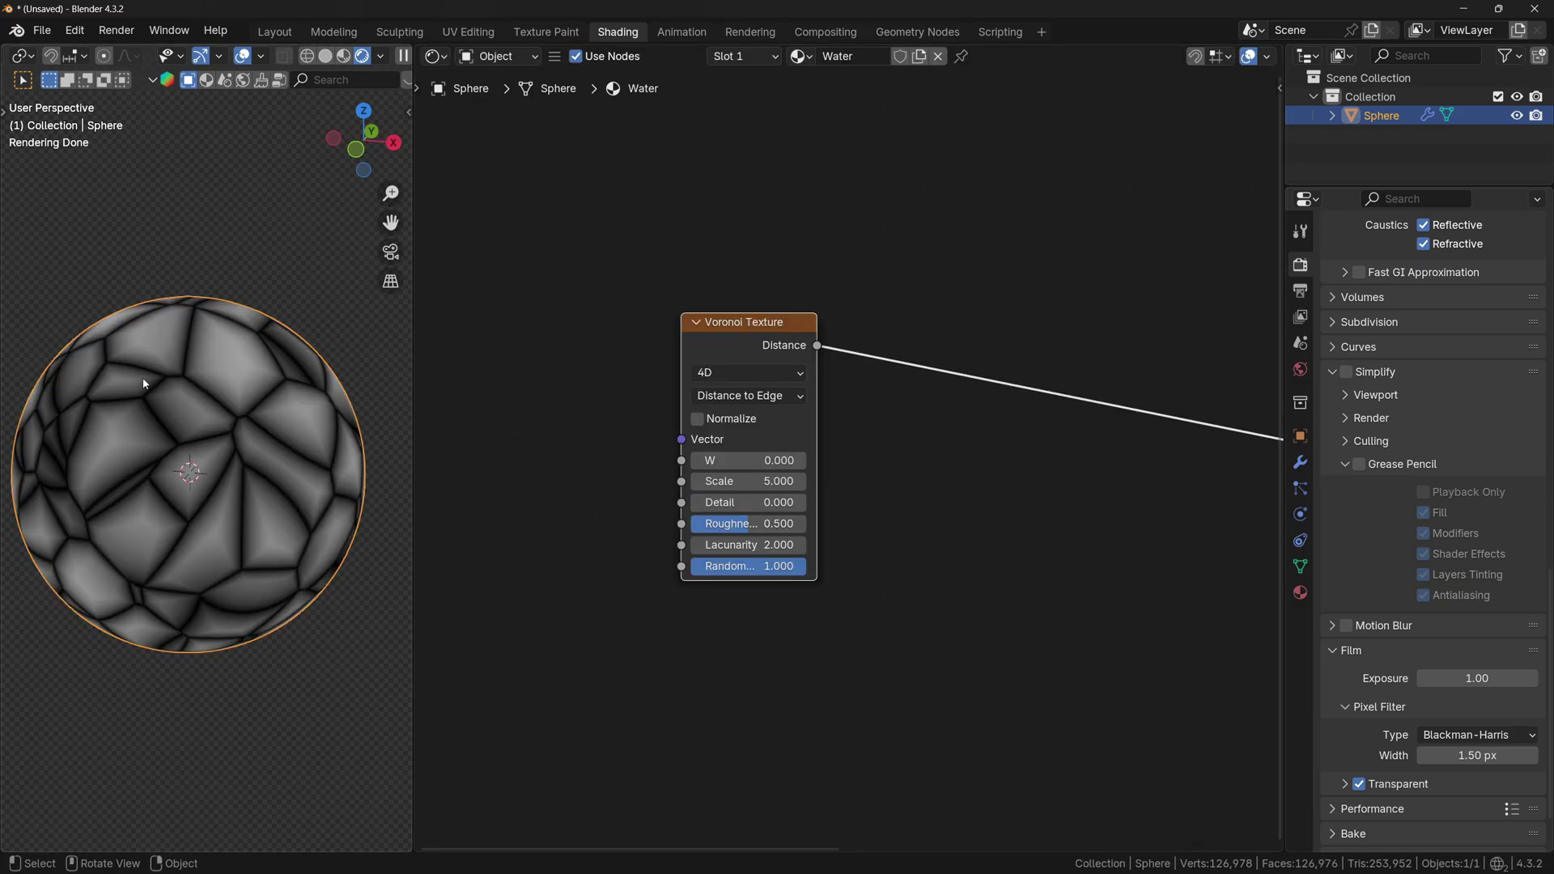
middle_drag(186, 397, 185, 437)
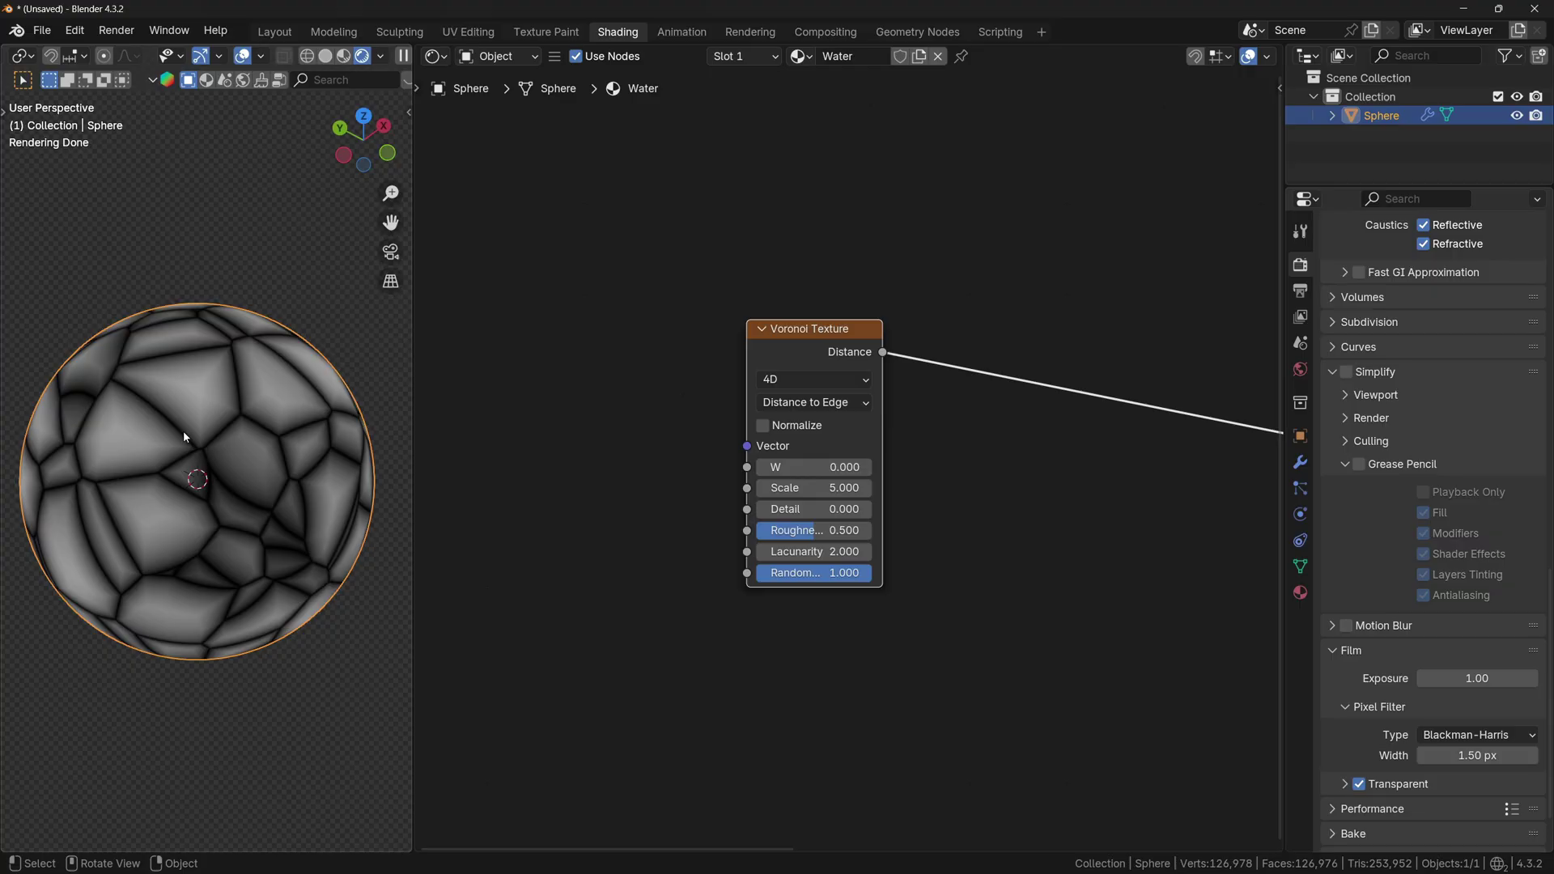
Add Texture Coordinate and Mapping nodes ahead of the Voronoi Texture, with Object coordinates feeding the Mapping vector.
scroll(563, 412, down, 1)
middle_drag(562, 412, 722, 390)
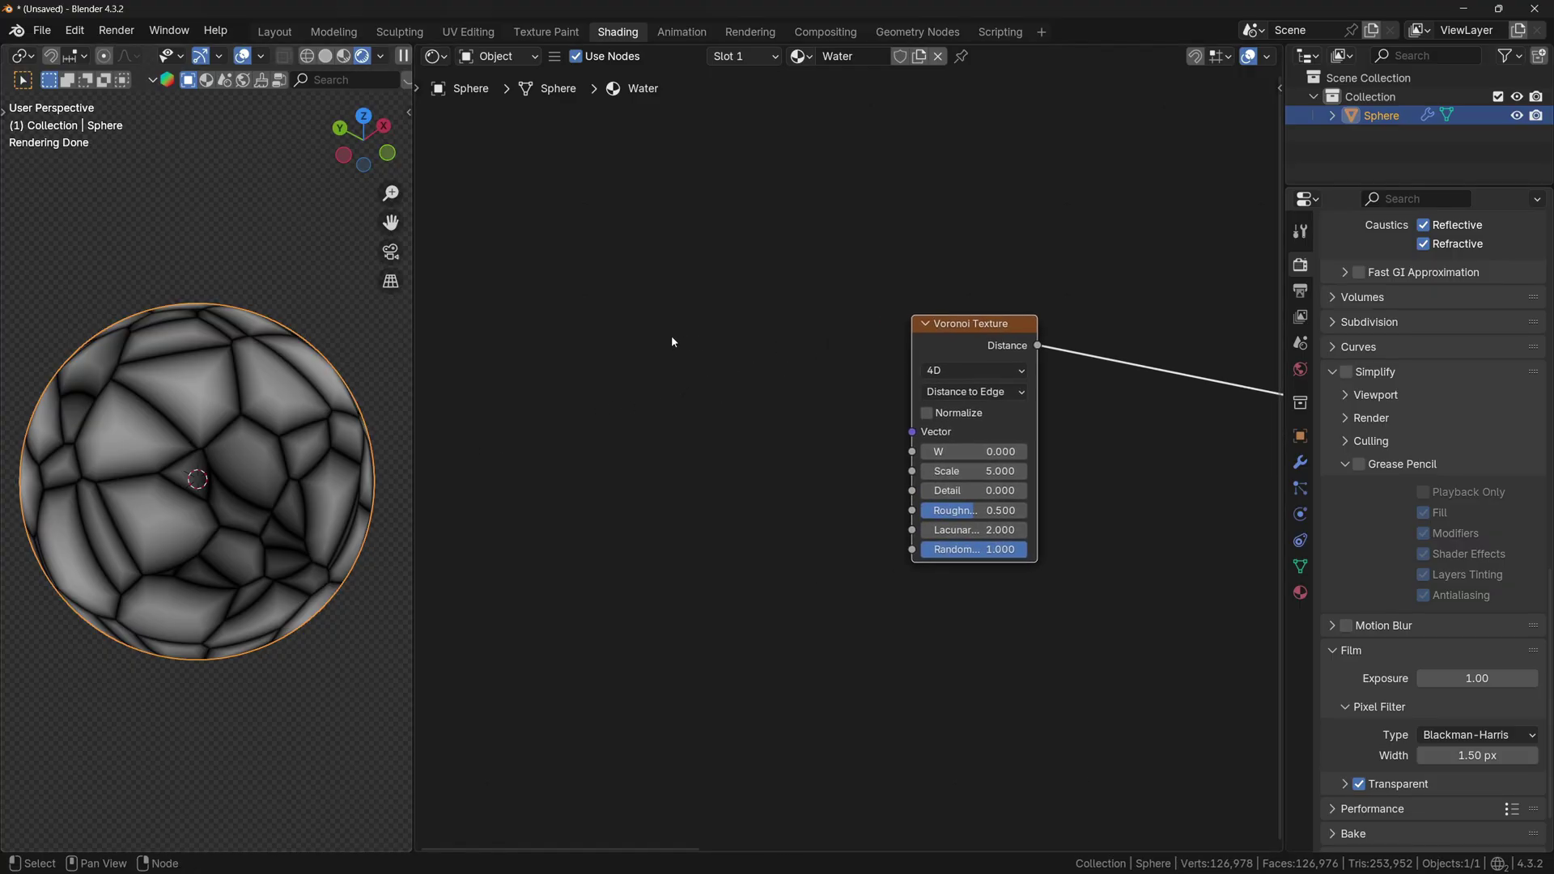
key(shift+a)
text(te)
click(511, 338)
key(shift+a)
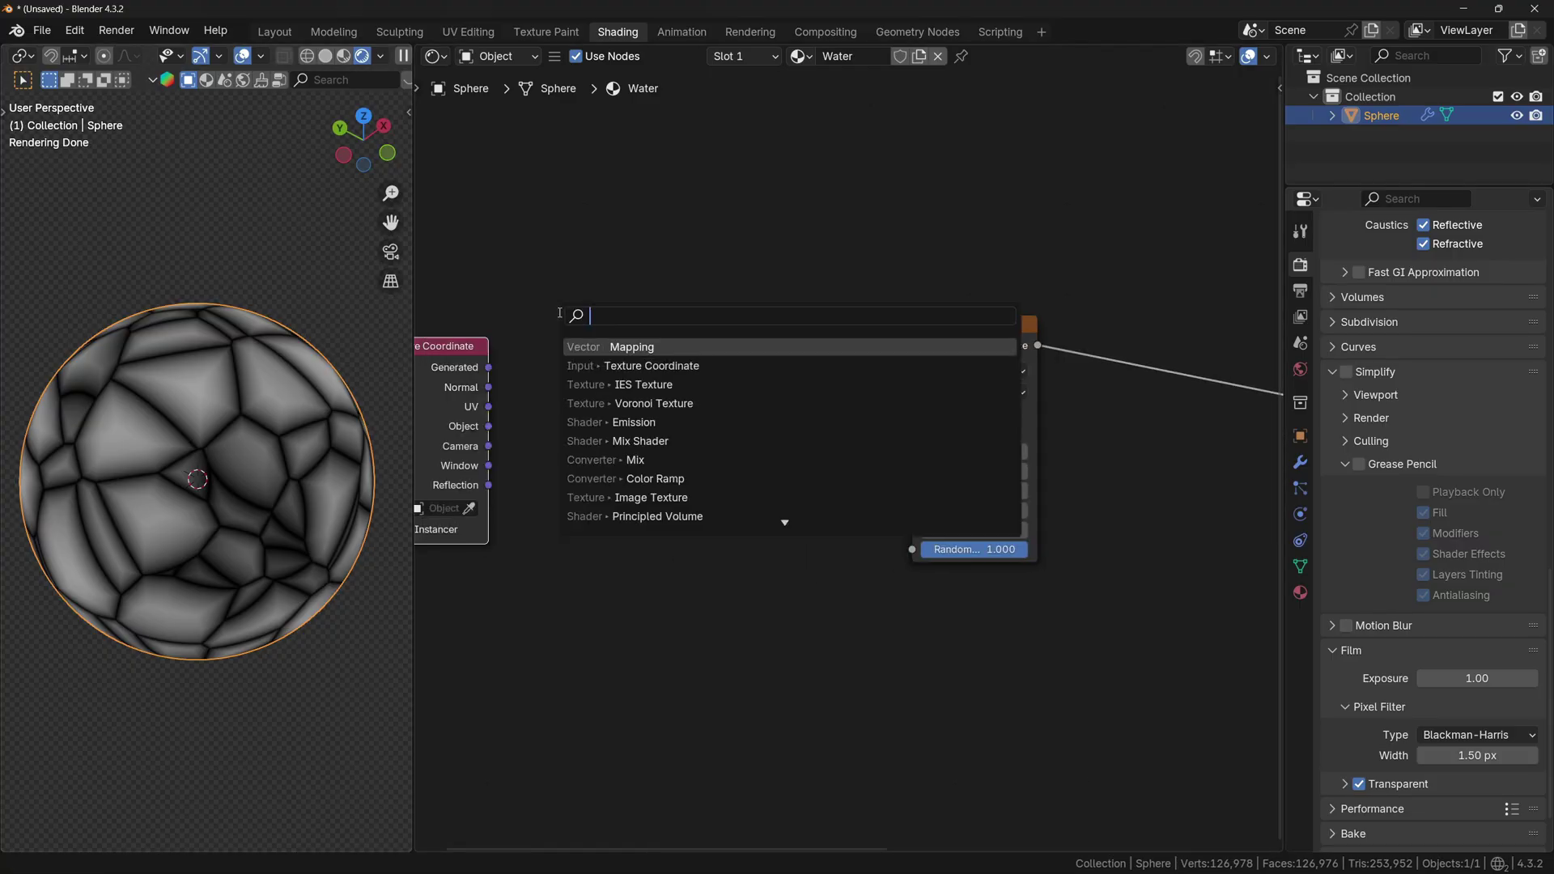
text(mapp)
key(Return)
click(558, 332)
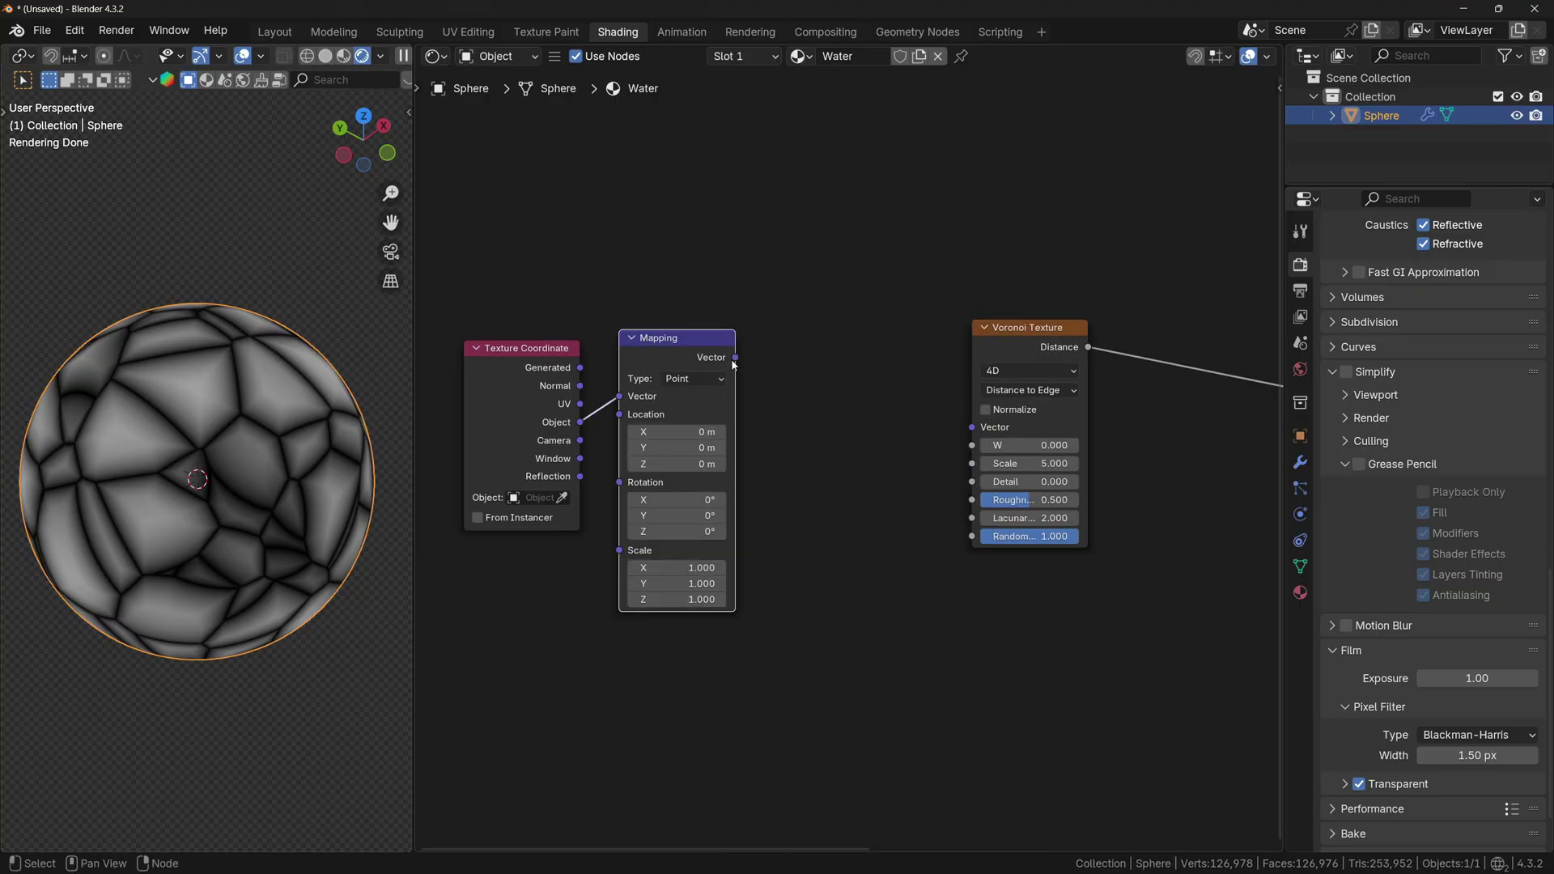
Add a Linear Light mix node with its A input fed by the Mapping node's Vector output.
drag(733, 360, 781, 378)
text(line)
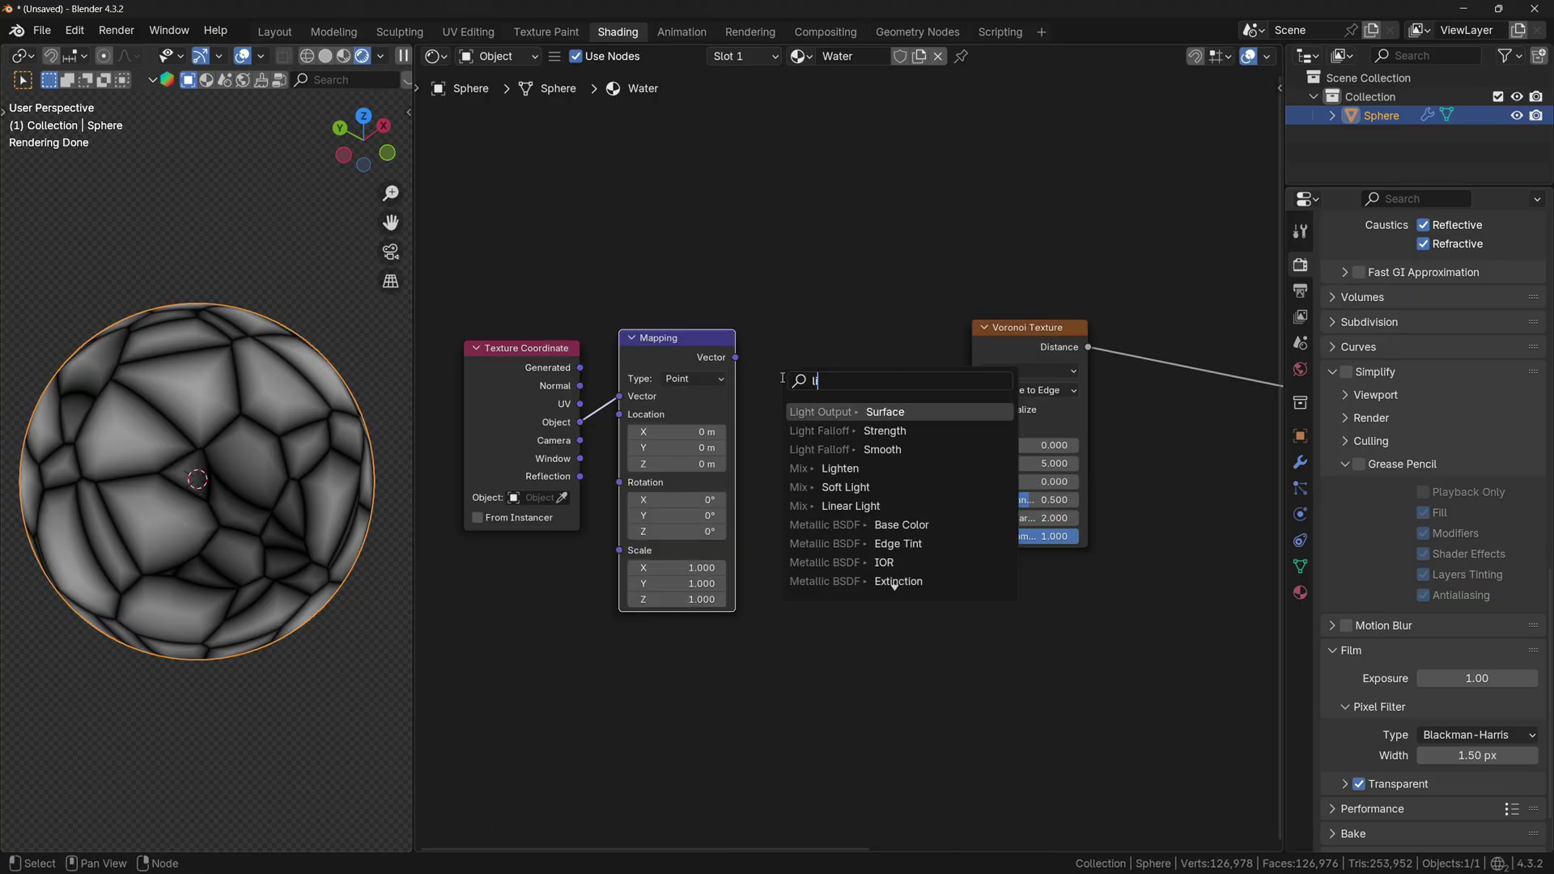
key(Return)
click(782, 166)
Add a Noise Texture node above the Mapping node.
middle_drag(782, 166, 796, 246)
key(shift+a)
click(794, 241)
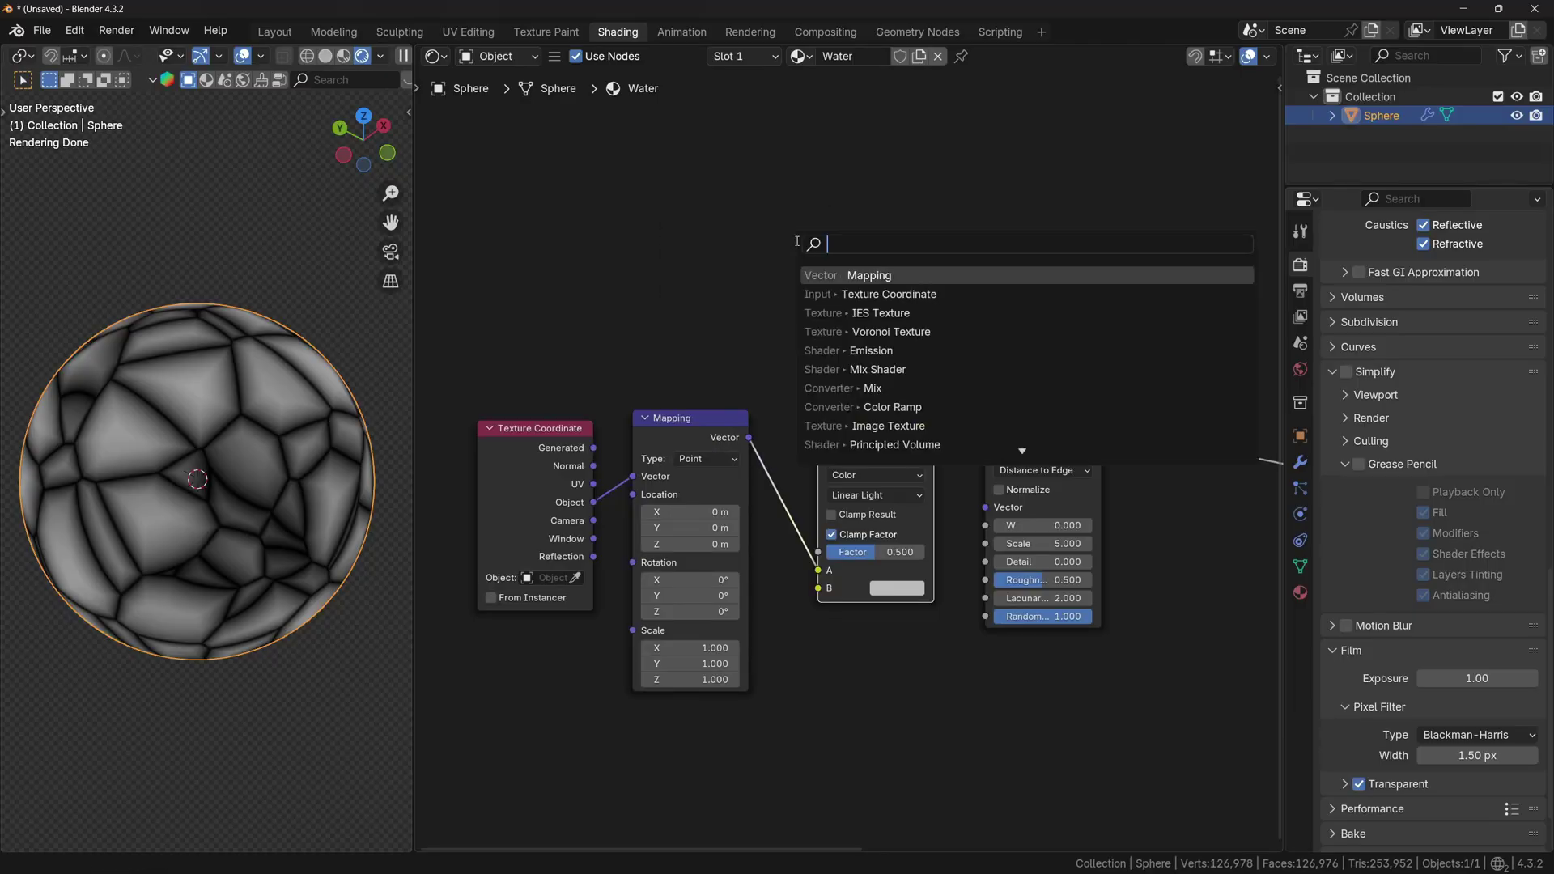
text(no)
key(Return)
click(633, 167)
mouse_move(764, 303)
middle_down()
mouse_move(721, 363)
mouse_move(748, 322)
middle_up()
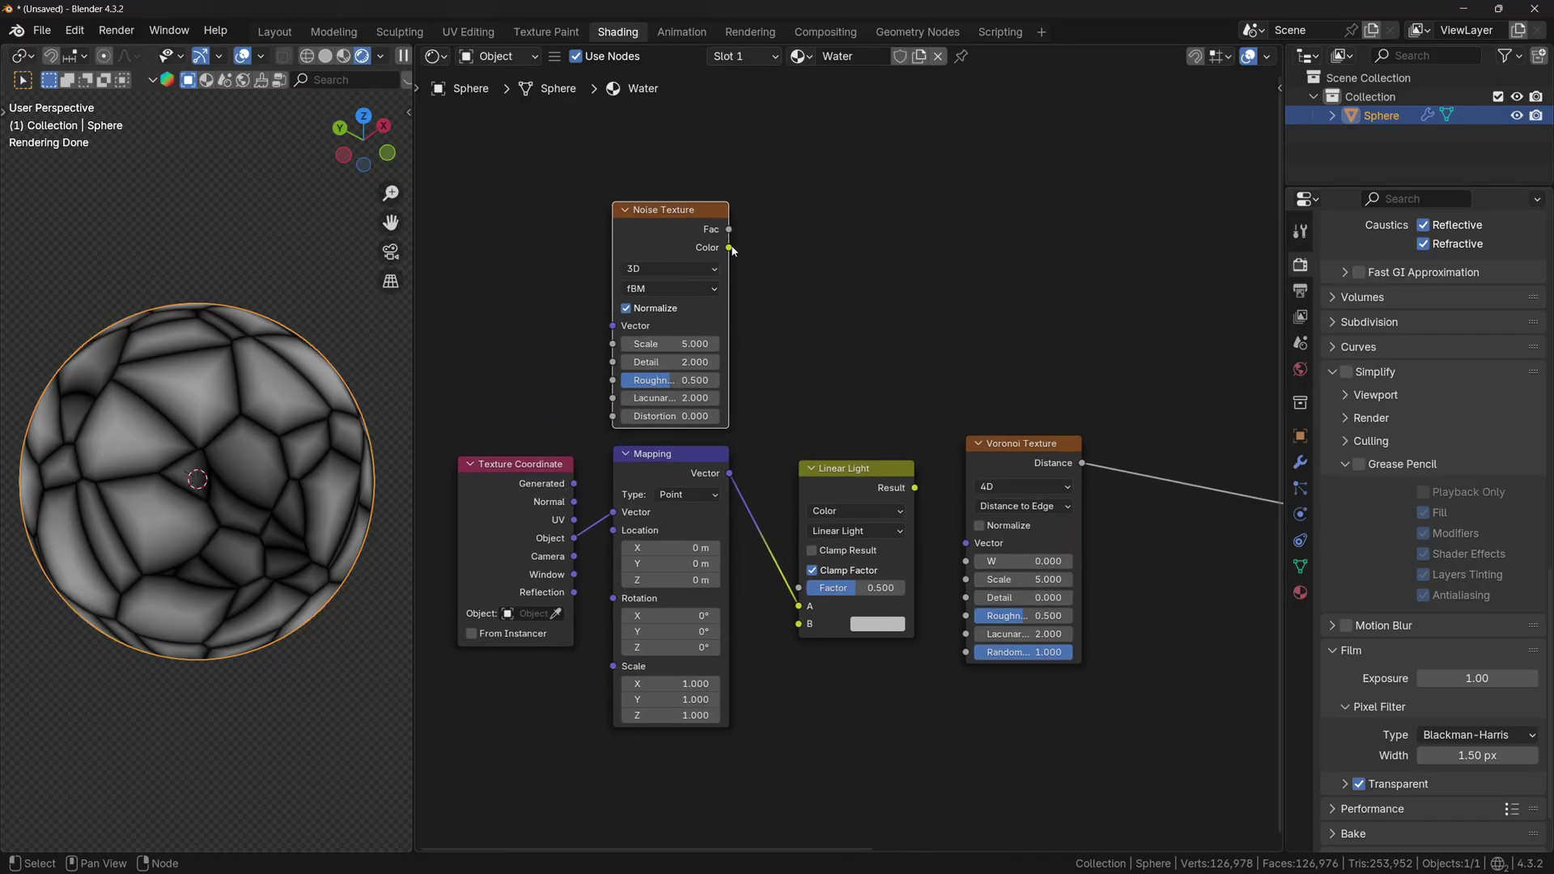
Link the noise Color to the Linear Light's B input and the Linear Light result to the Voronoi Vector.
drag(730, 248, 741, 239)
drag(757, 457, 799, 625)
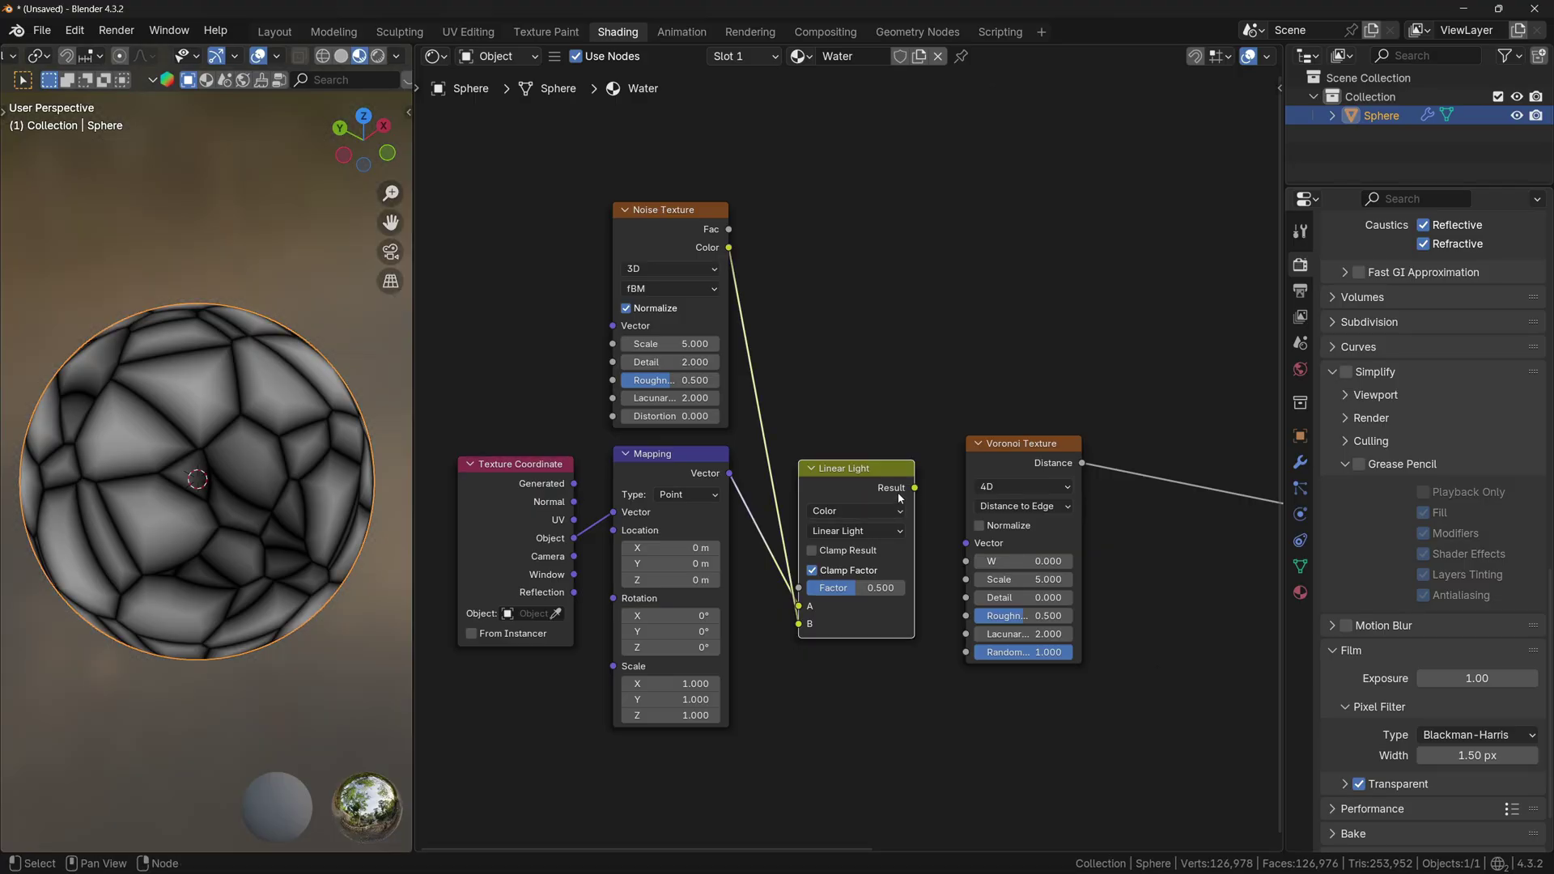
drag(914, 488, 965, 543)
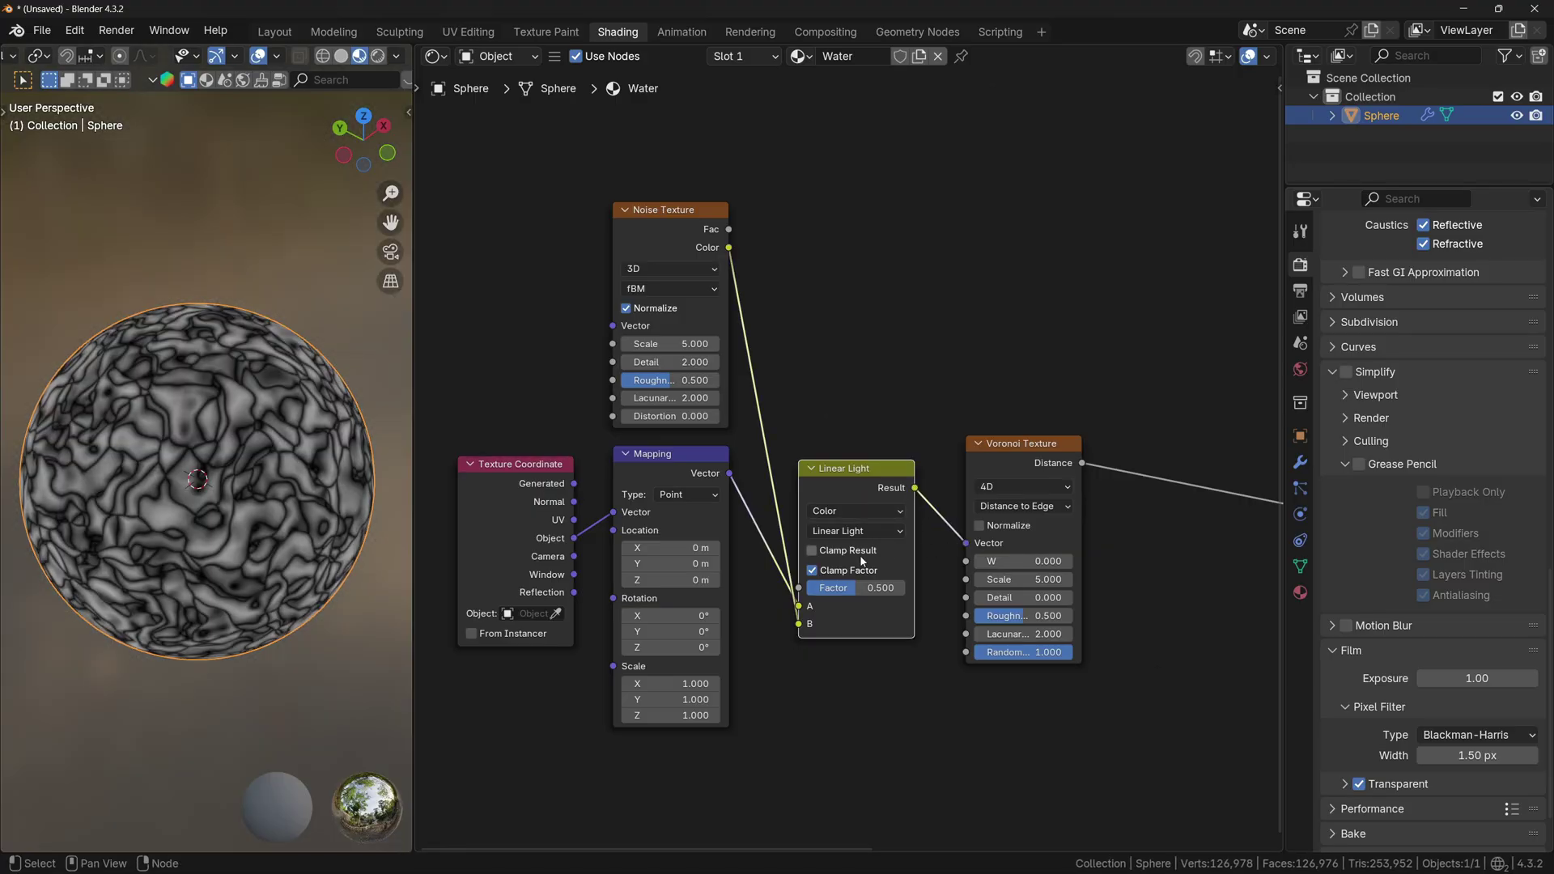
Set the Mapping scale to 0.5 on all axes and the Linear Light factor to 0.1.
drag(870, 588, 834, 588)
middle_drag(769, 695, 848, 624)
drag(749, 613, 748, 645)
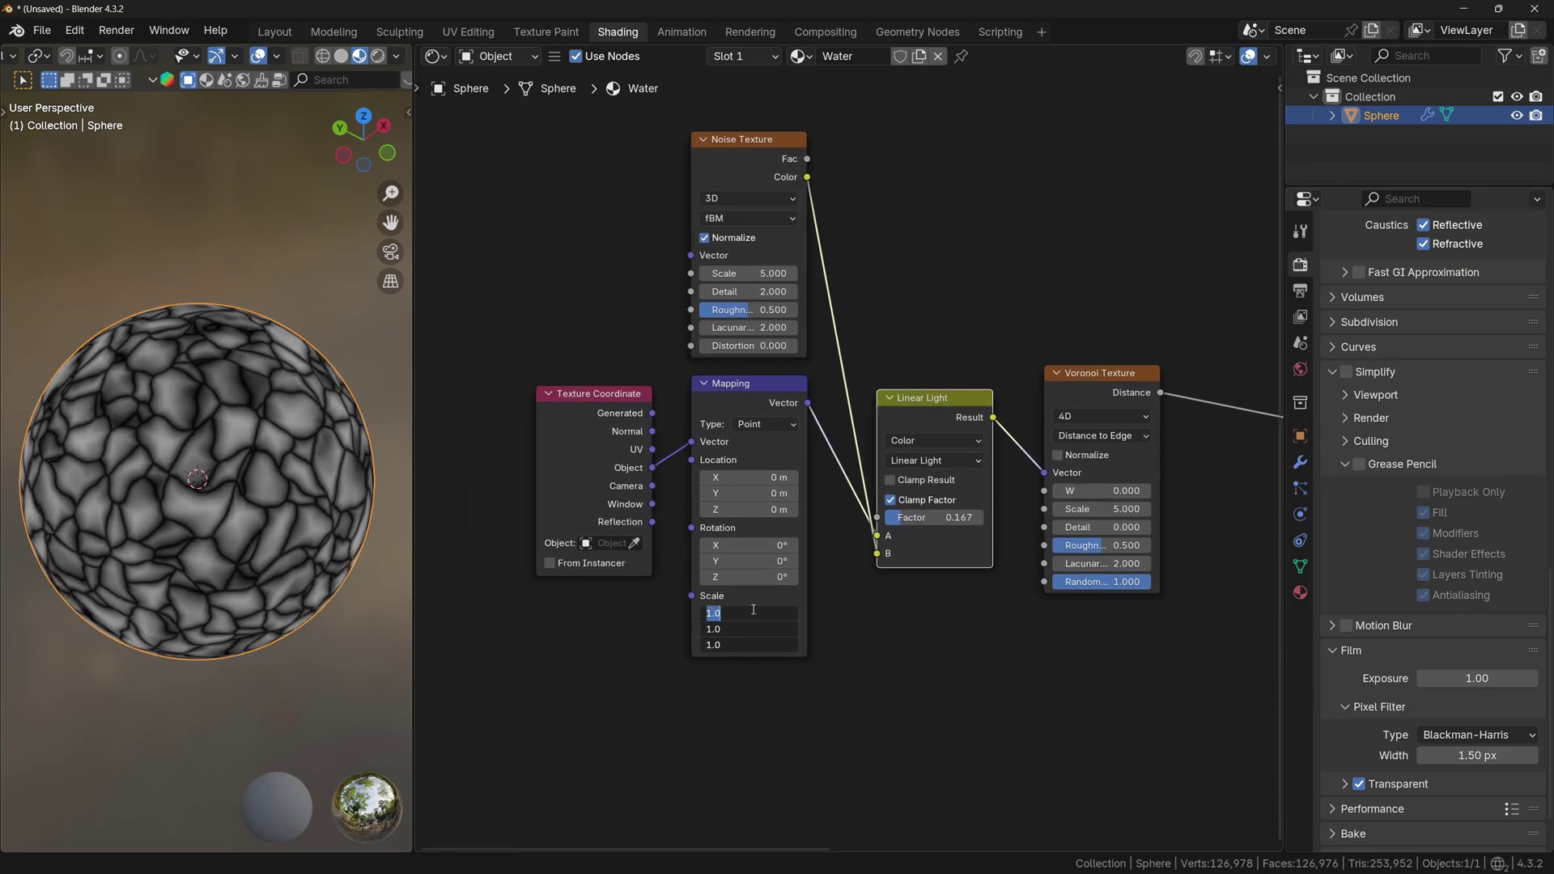
text(0.5)
key(Return)
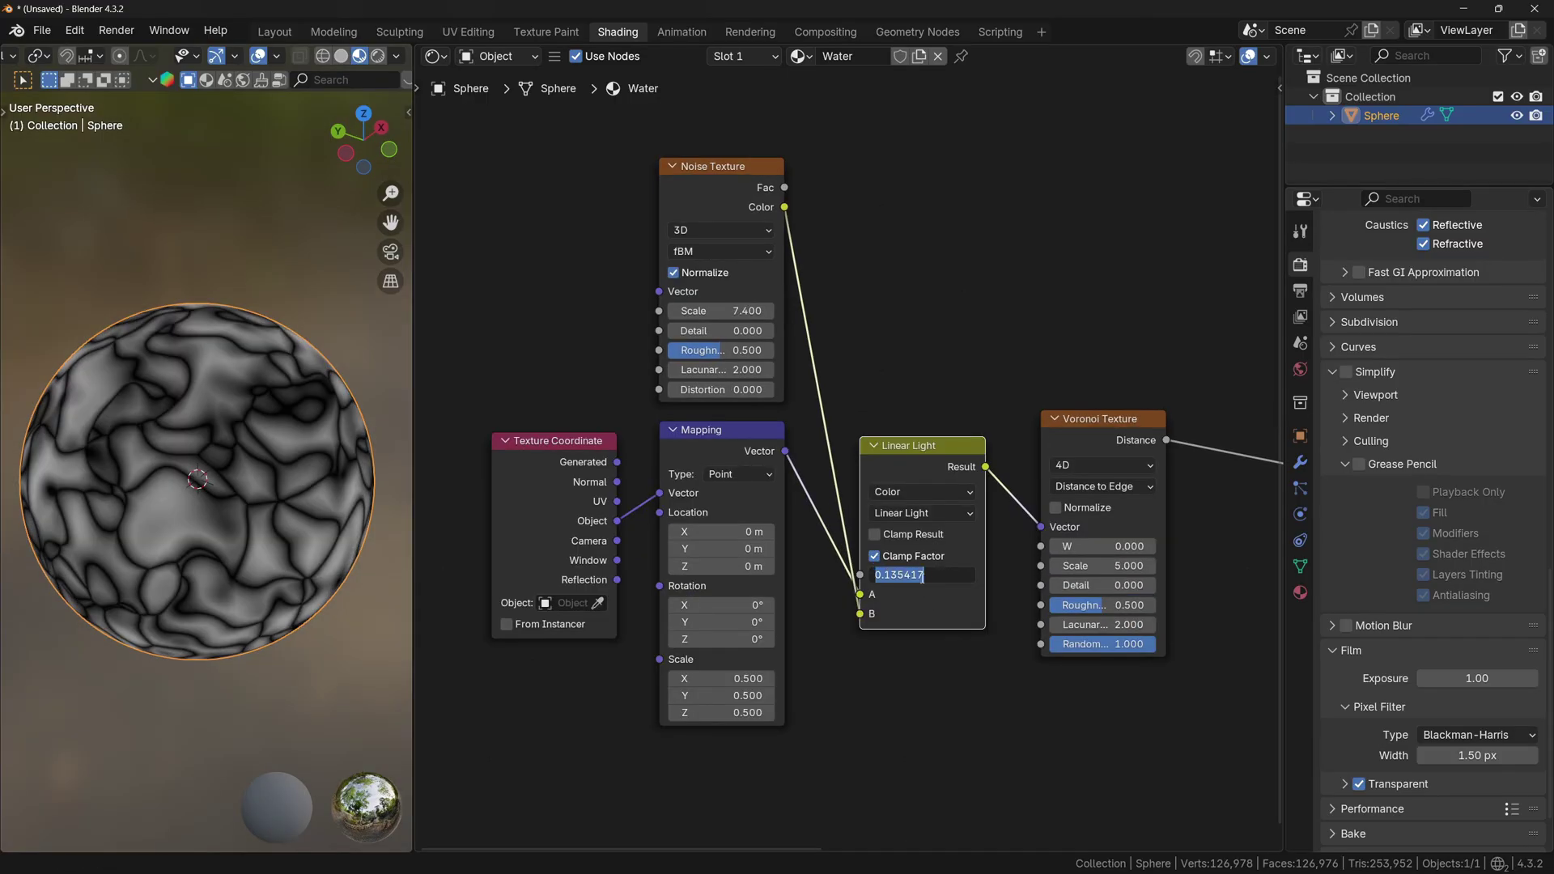
key(Return)
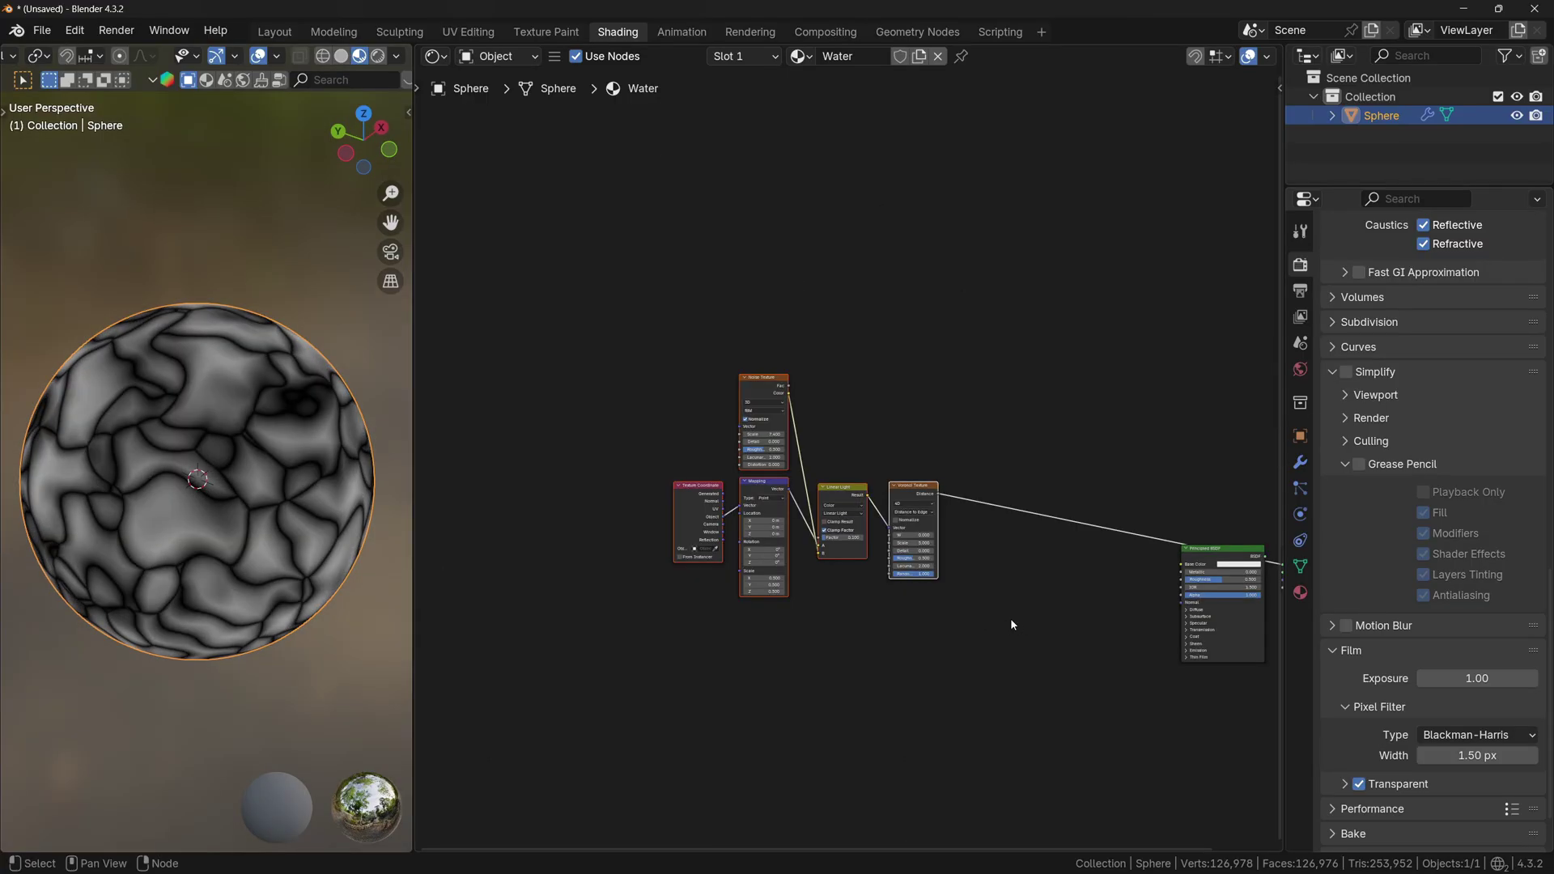
Move the texture nodes farther from the Principled BSDF and add a Math node near the Voronoi output.
key(g)
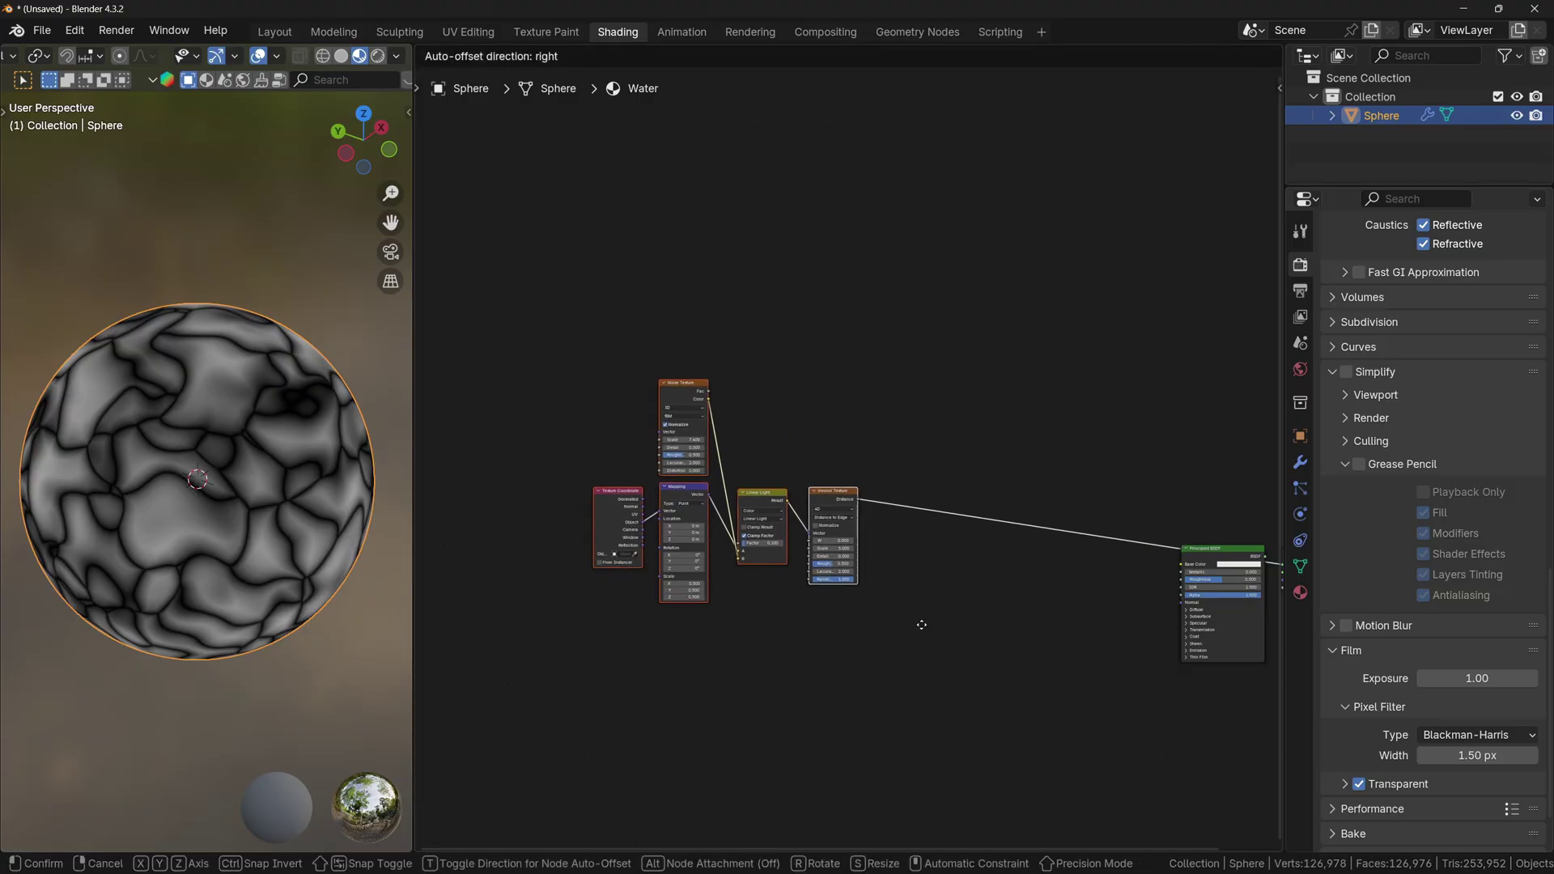
click(829, 625)
scroll(735, 631, up, 8)
middle_drag(732, 640, 727, 599)
key(shift+a)
click(814, 379)
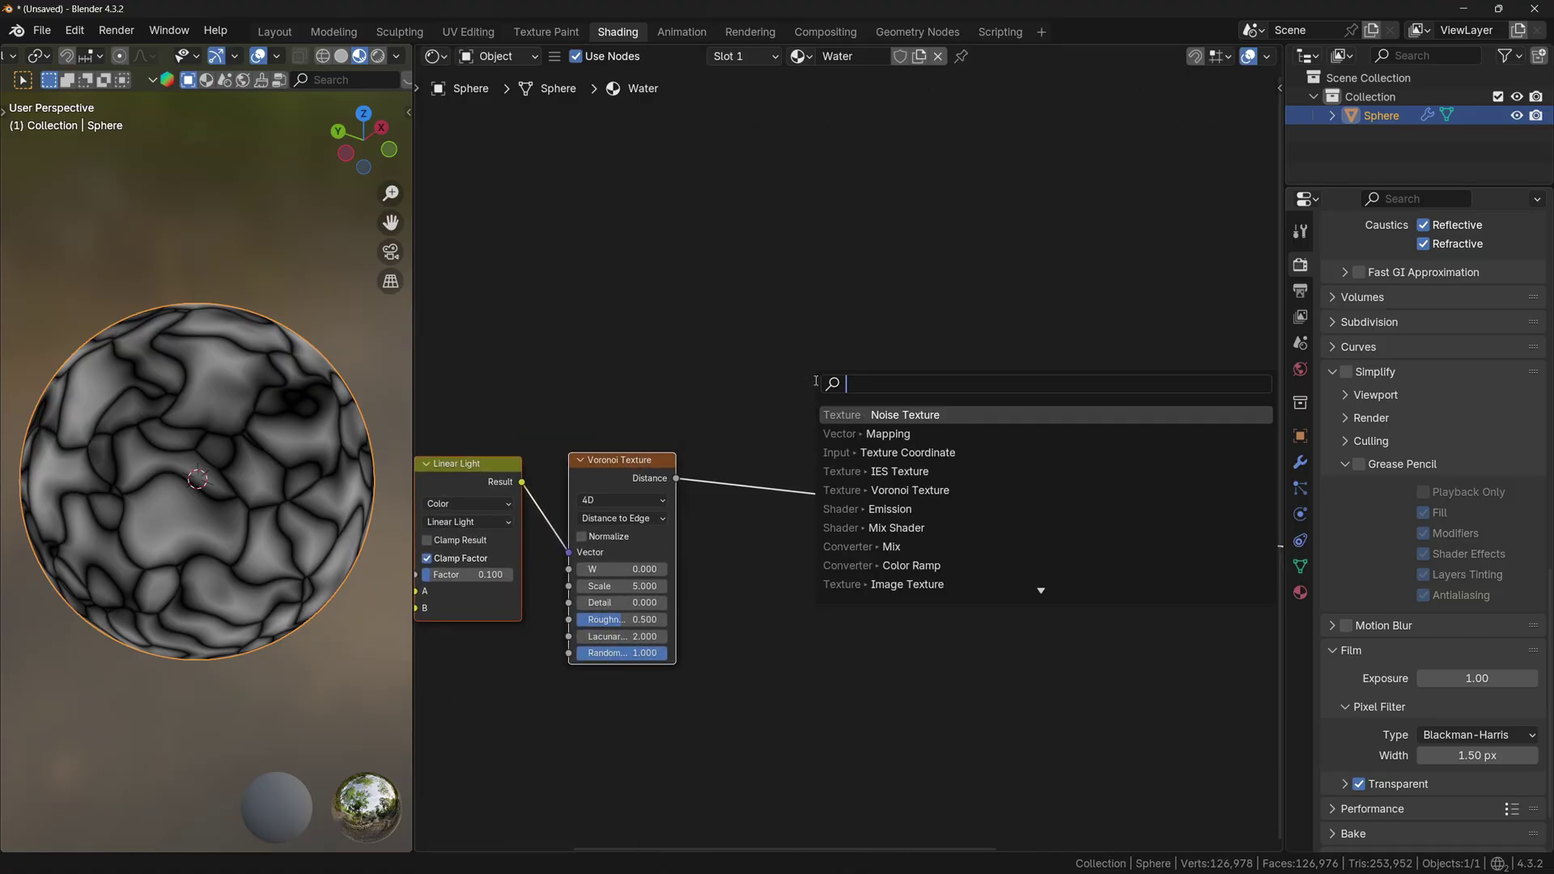
text(math)
key(Return)
click(746, 306)
Set the Math node to Greater Than and insert it into the link leaving the Voronoi Texture's Distance output.
click(821, 351)
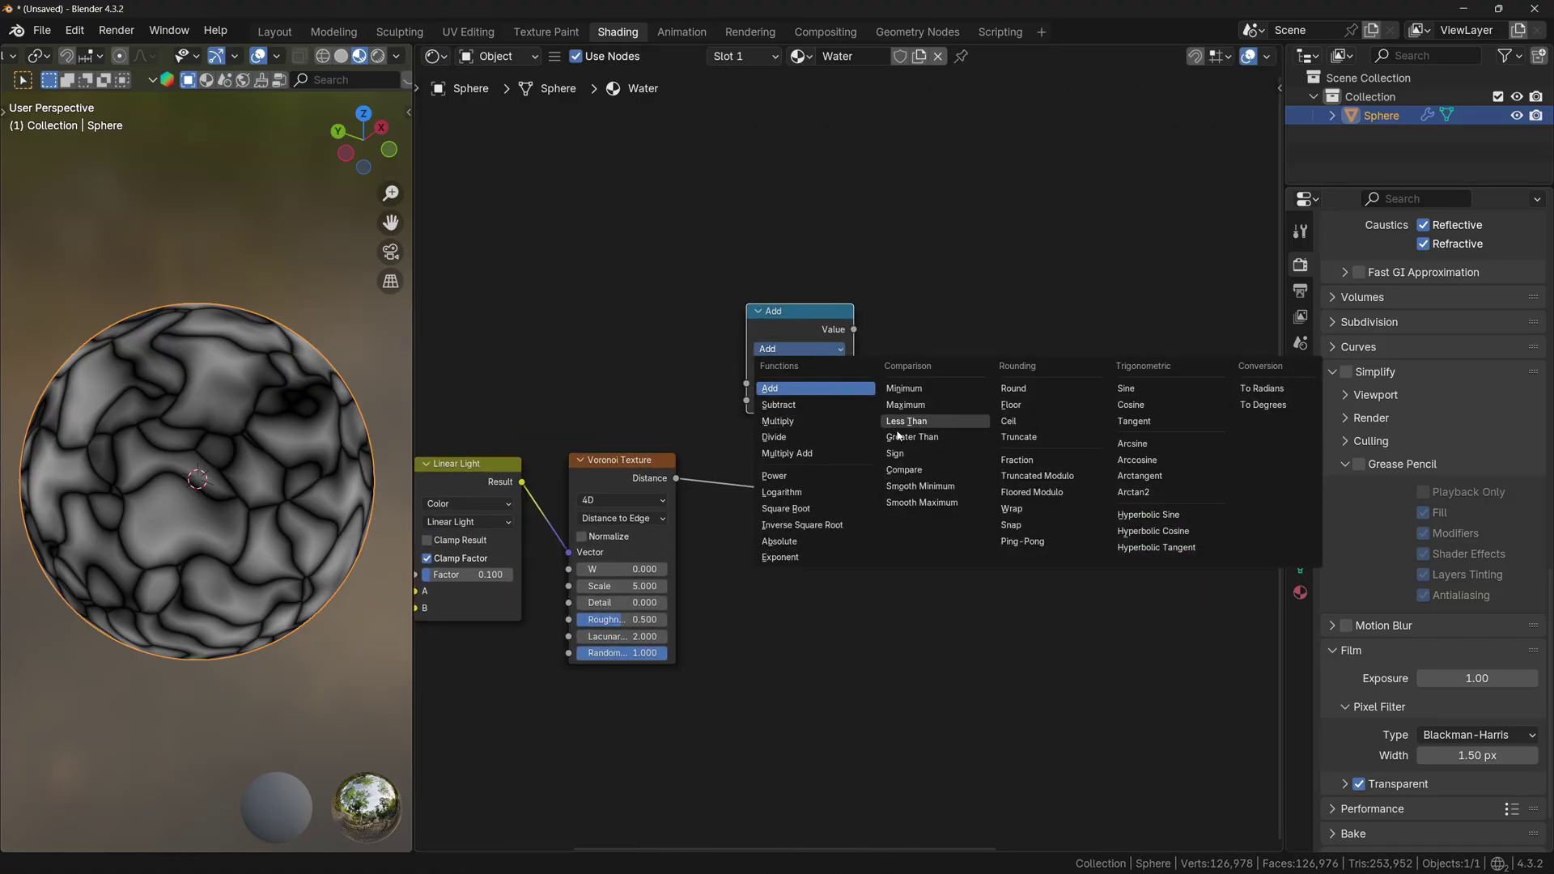
click(805, 326)
key(g)
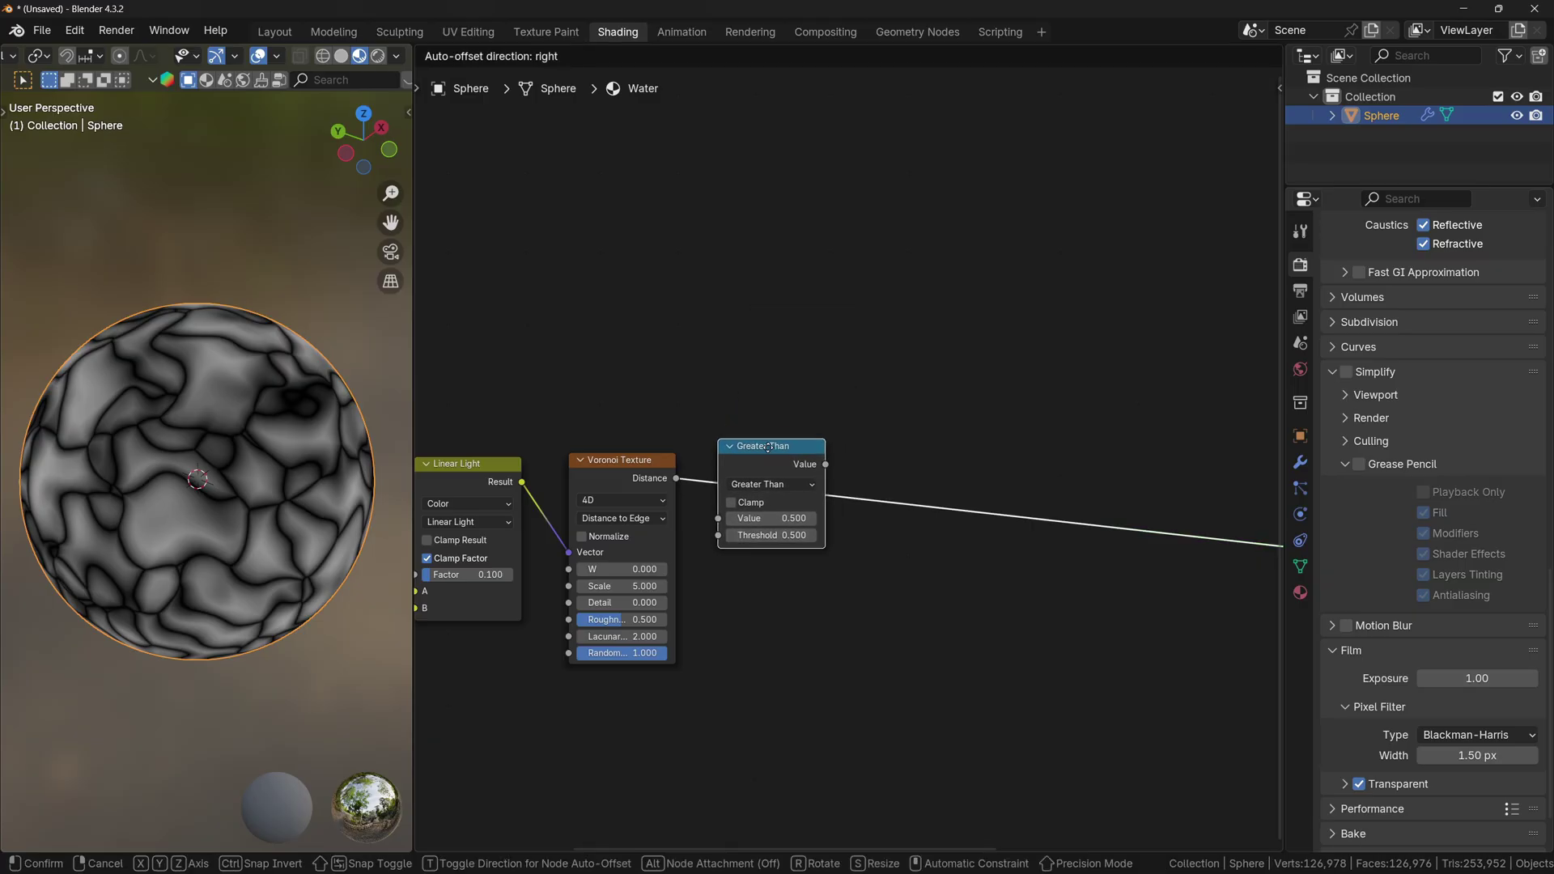
click(768, 464)
Lower the Greater Than threshold to 0.04 to get thin black lines between the cells.
scroll(848, 460, up, 2)
mouse_move(769, 551)
mouse_down()
mouse_move(732, 551)
mouse_move(779, 551)
mouse_up()
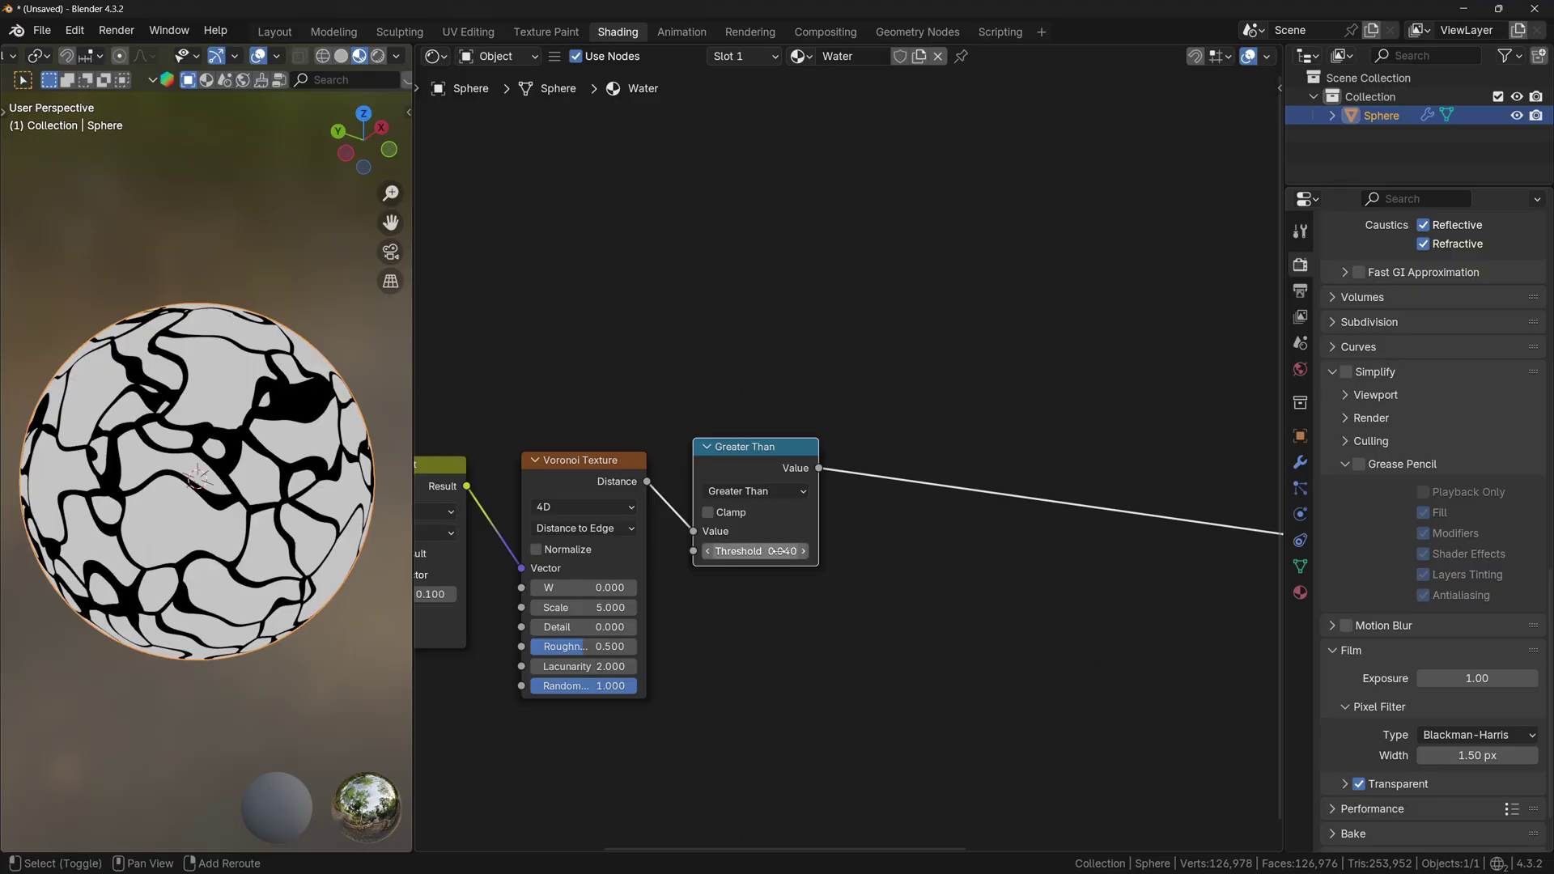
middle_drag(269, 462, 262, 437)
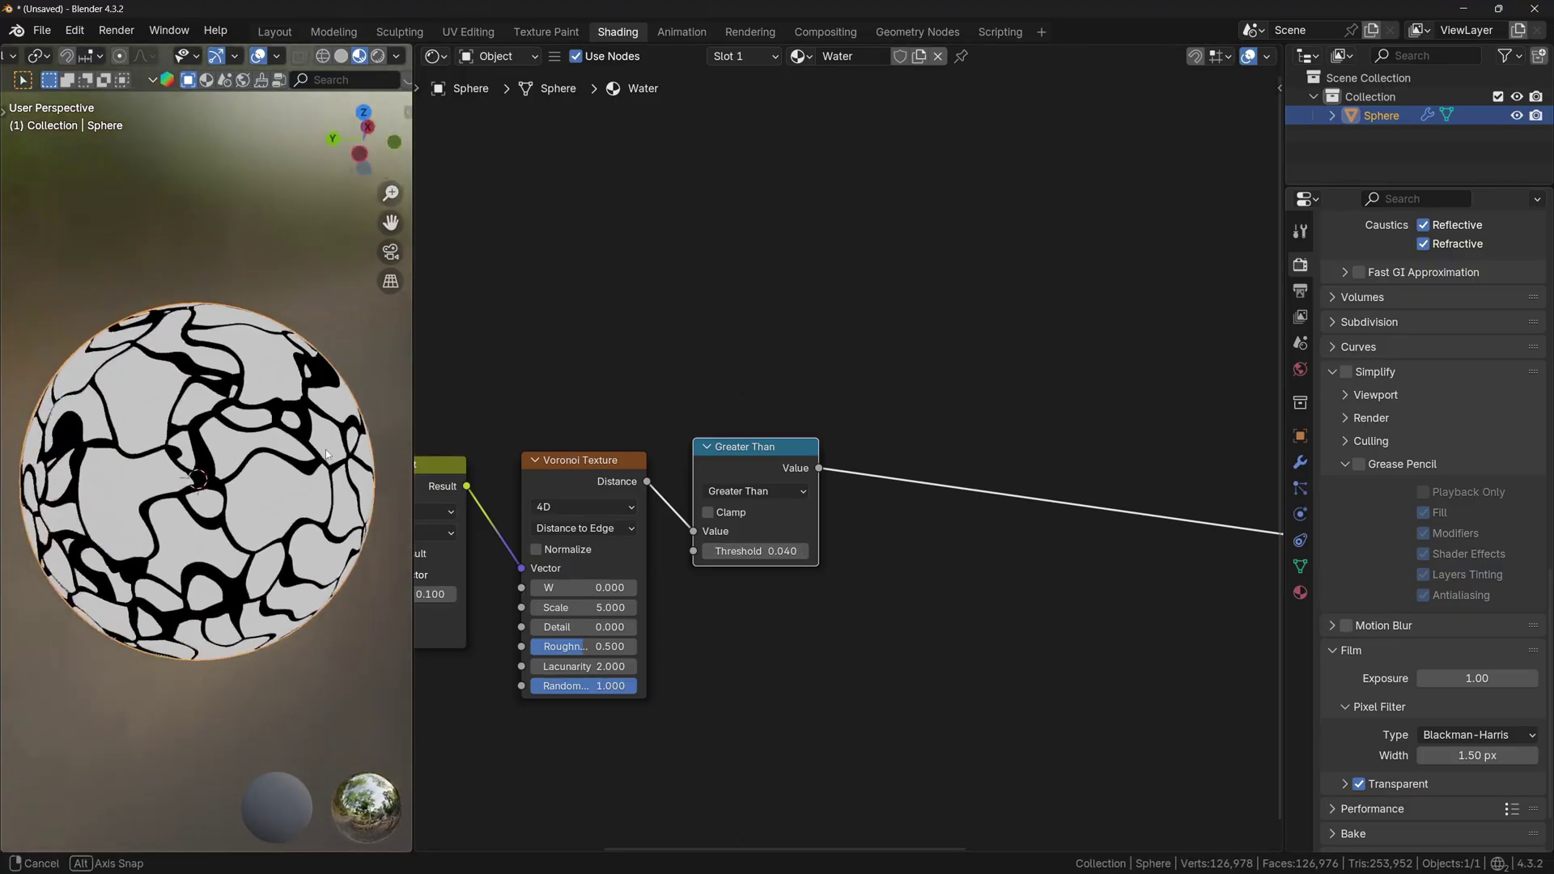
drag(769, 551, 769, 551)
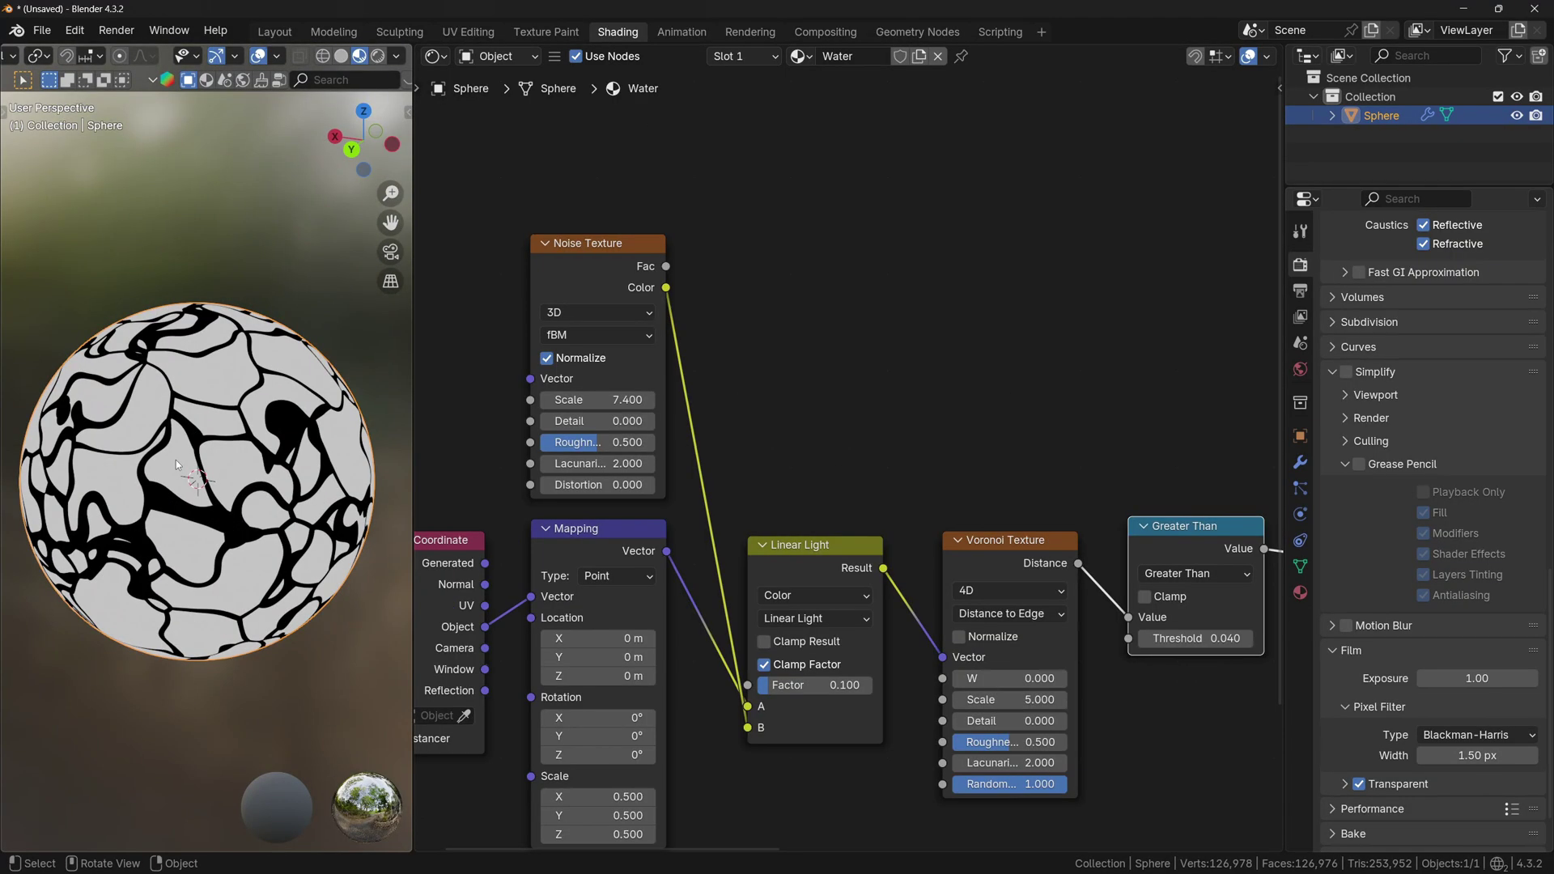
Set the Noise Texture scale to 8.14 and slightly lower the Linear Light factor.
middle_drag(177, 460, 329, 410)
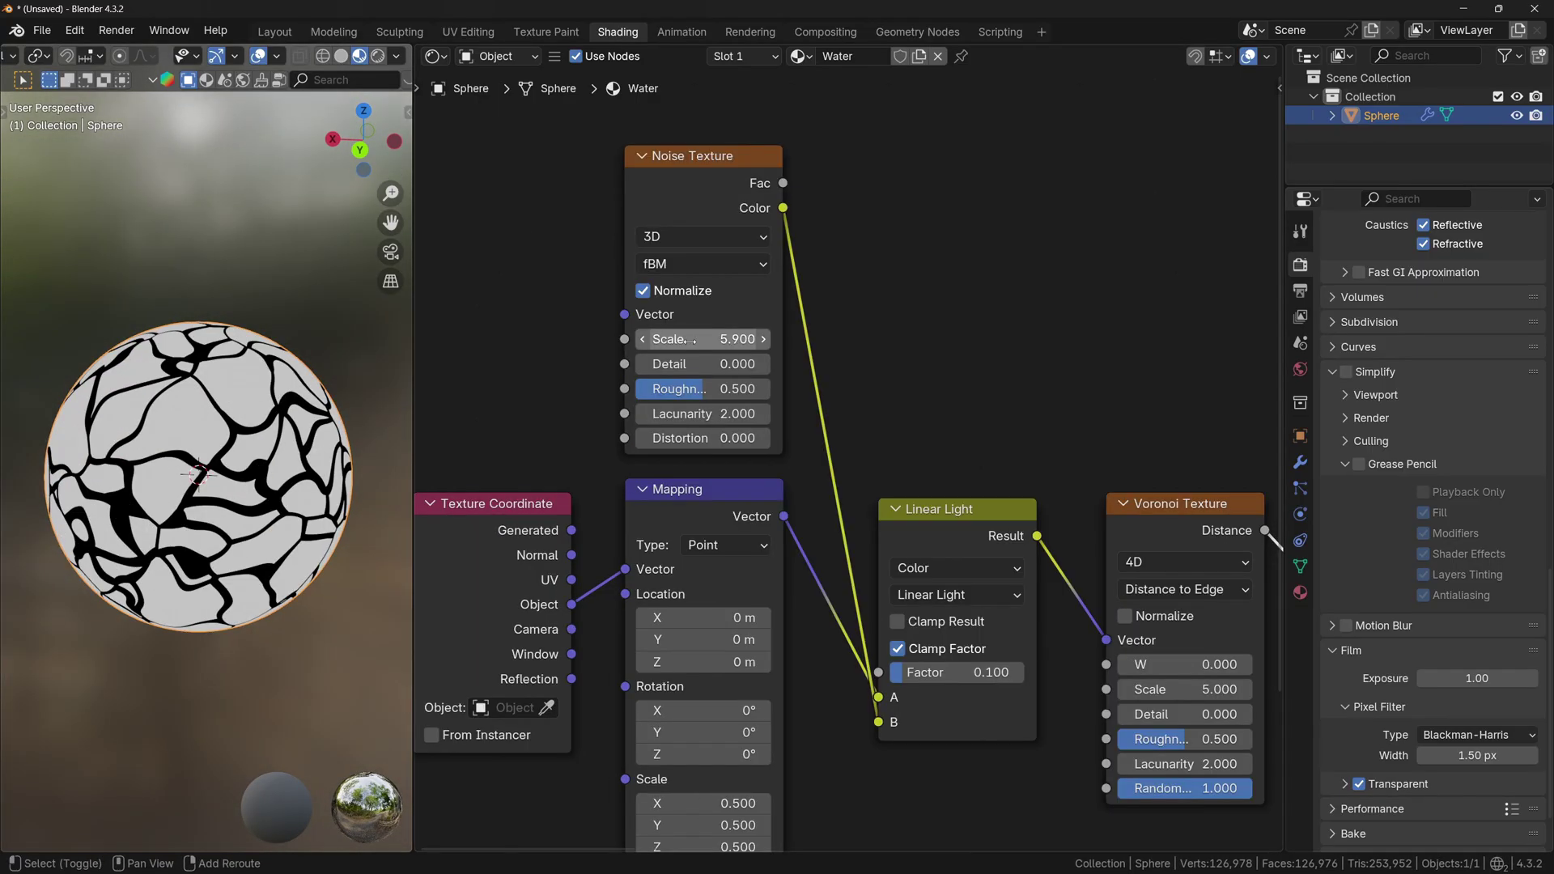
drag(704, 340, 741, 339)
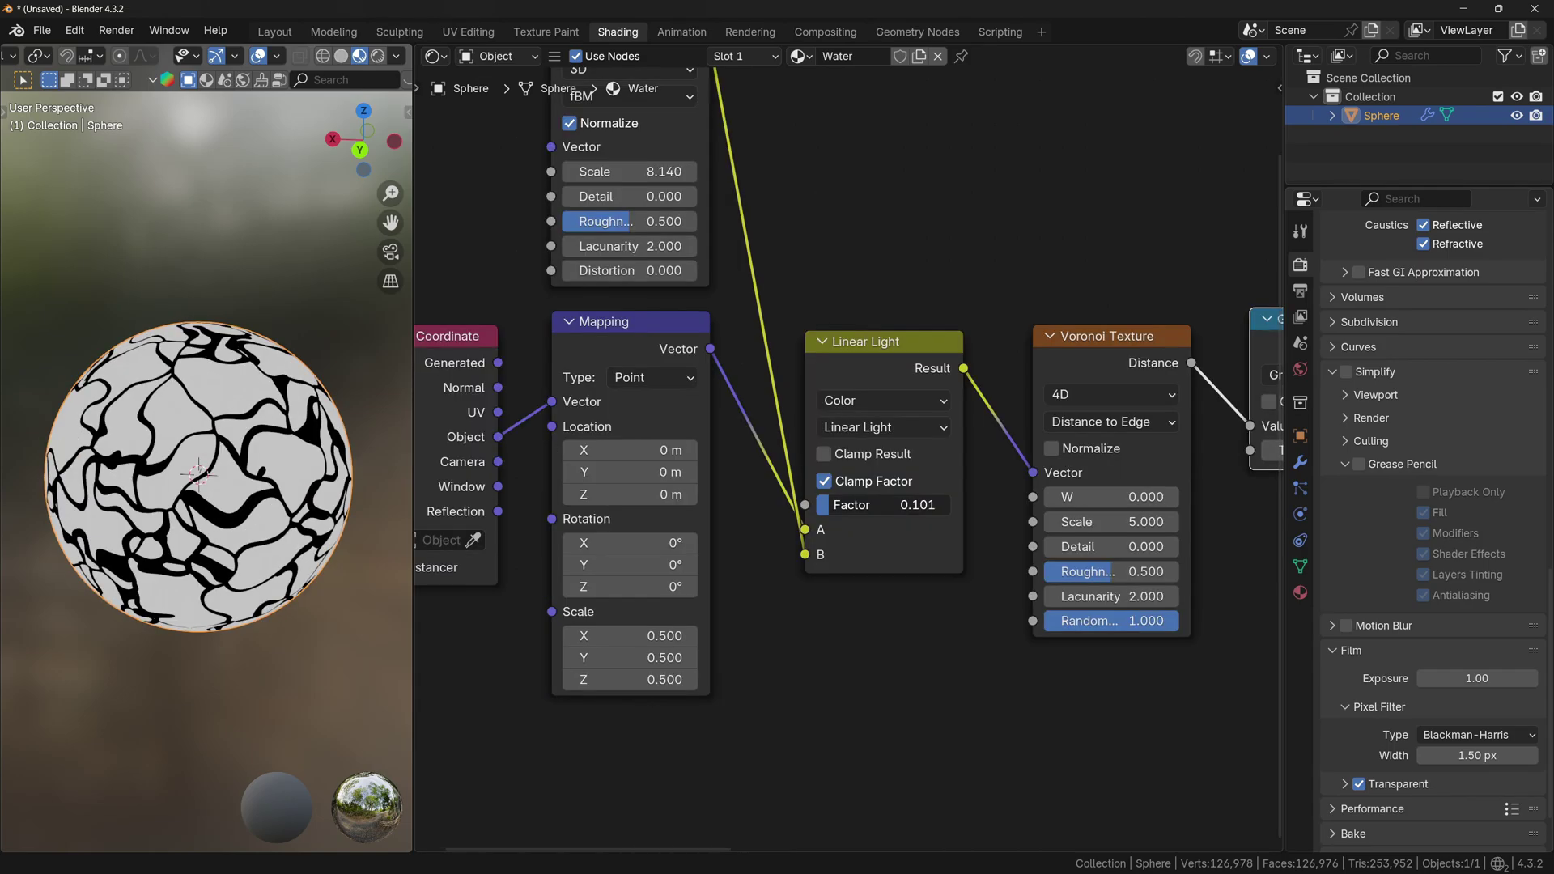
drag(883, 505, 878, 504)
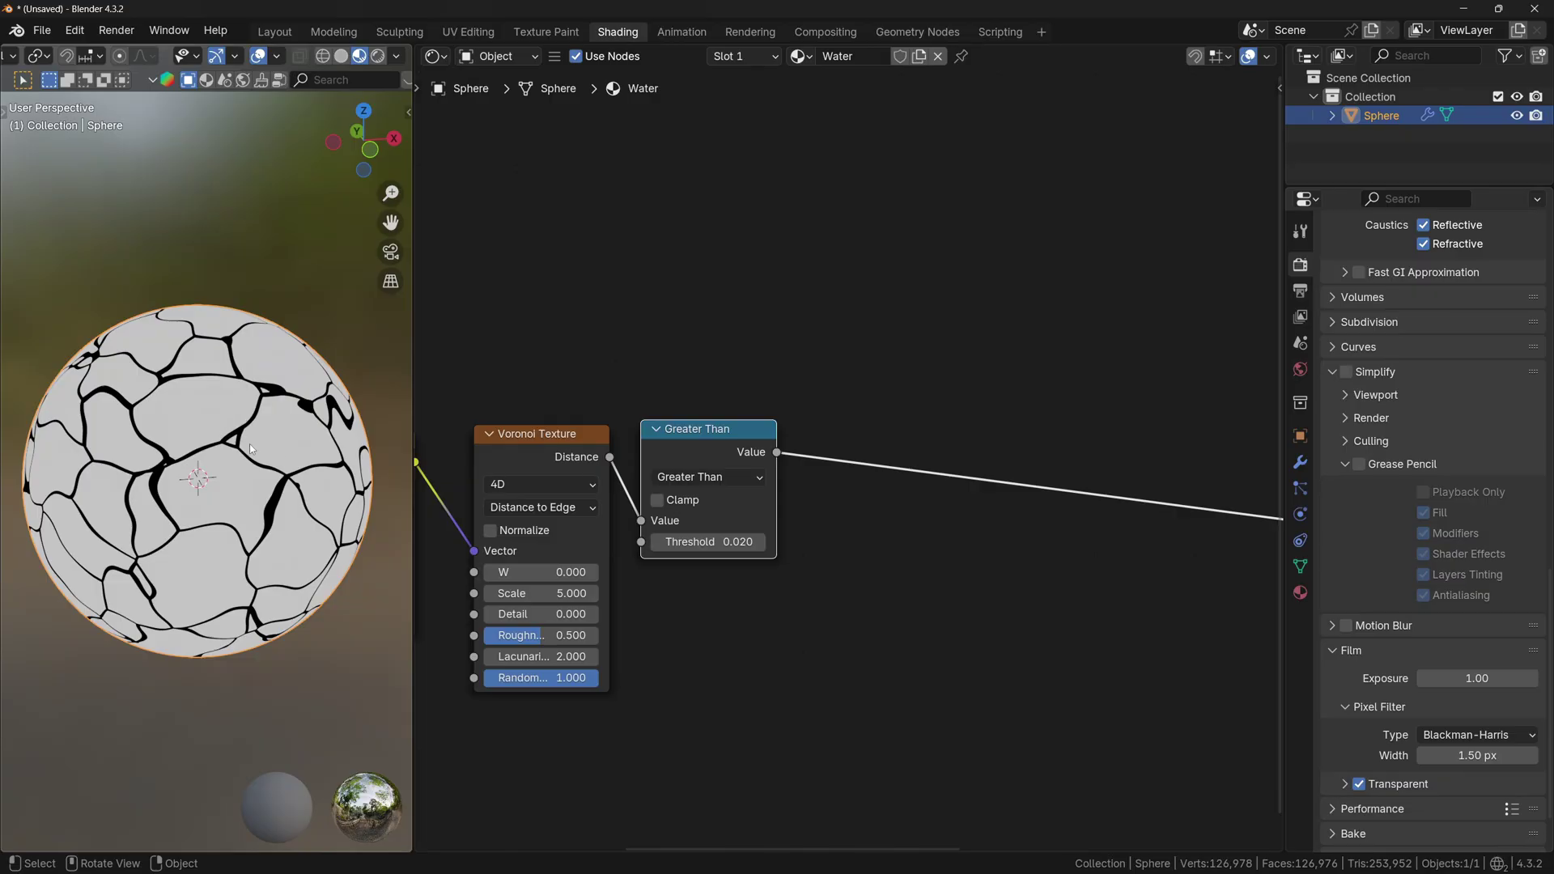
Insert a Mix Color node after Greater Than and link the Greater Than value to its Factor input.
scroll(835, 478, up, 1)
middle_drag(846, 486, 691, 521)
key(shift+a)
text(mi)
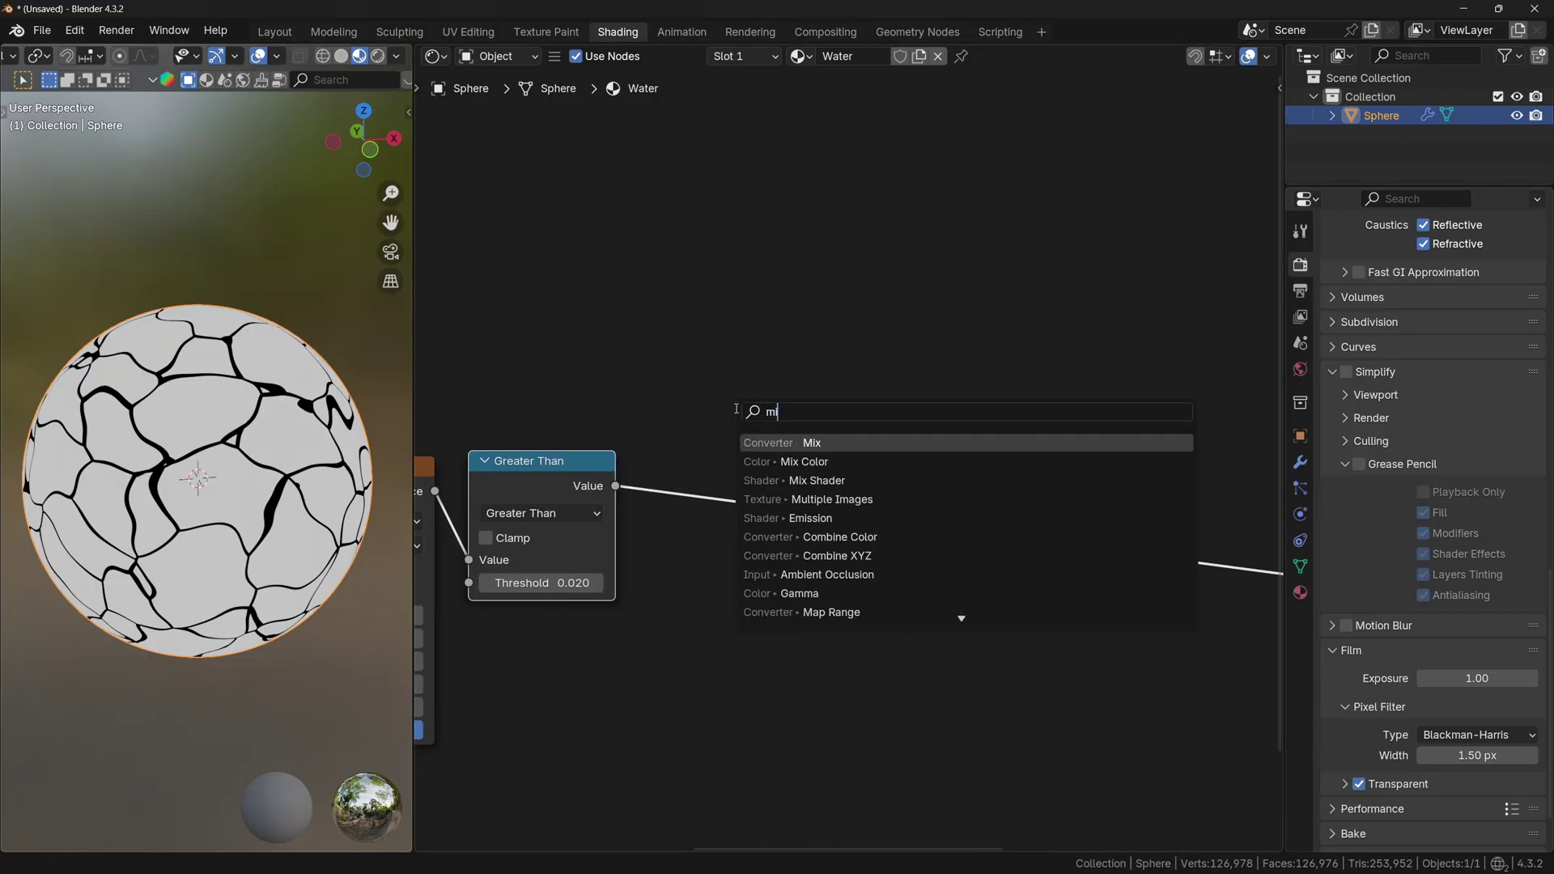
text(x)
click(769, 461)
click(697, 444)
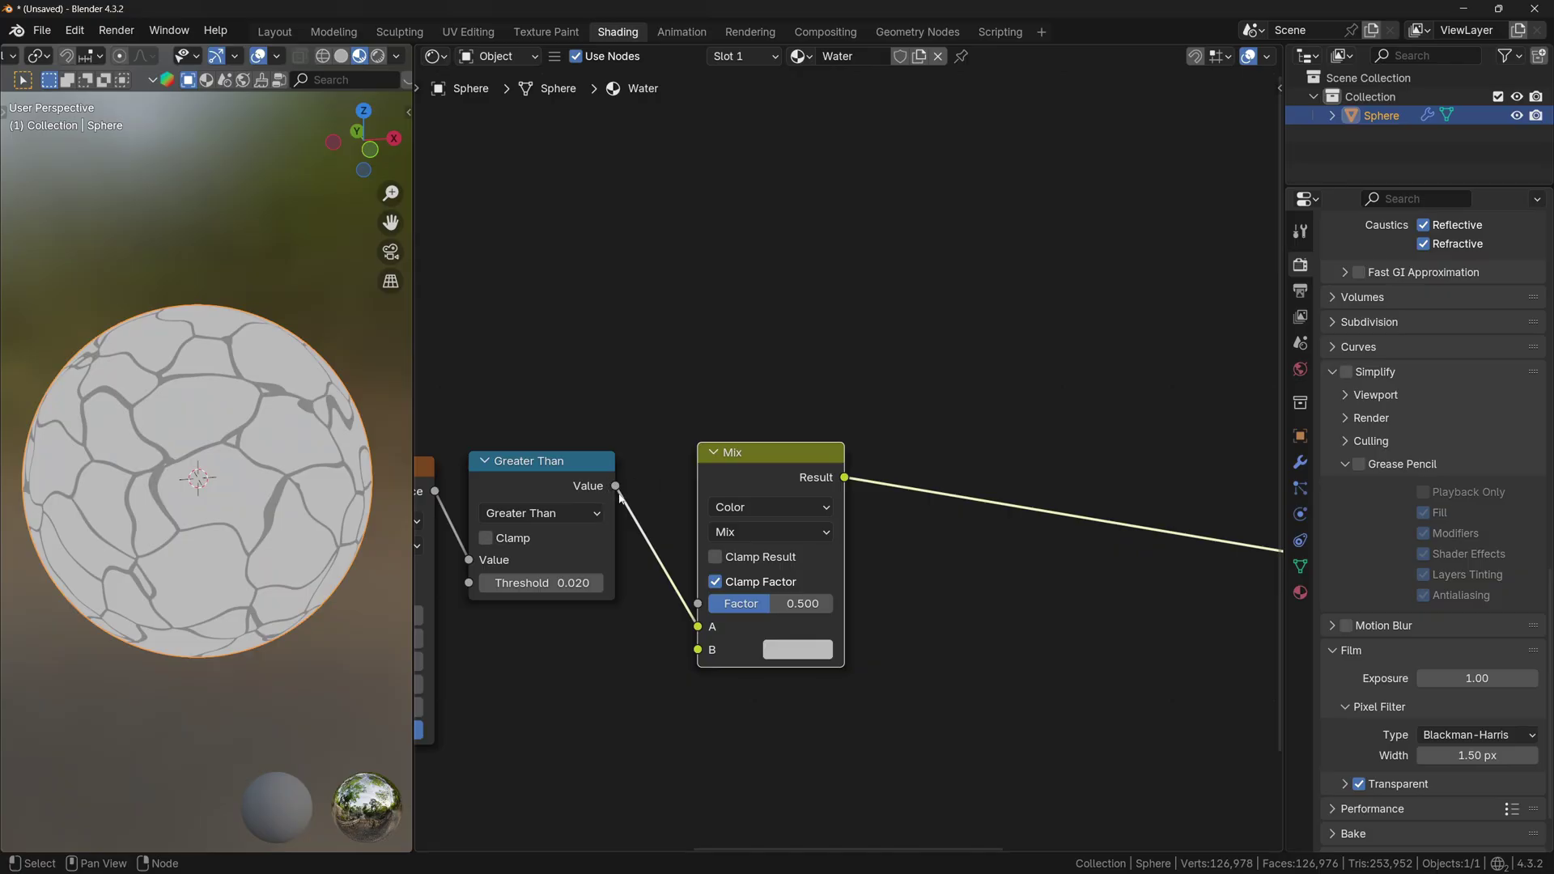
drag(700, 627, 698, 603)
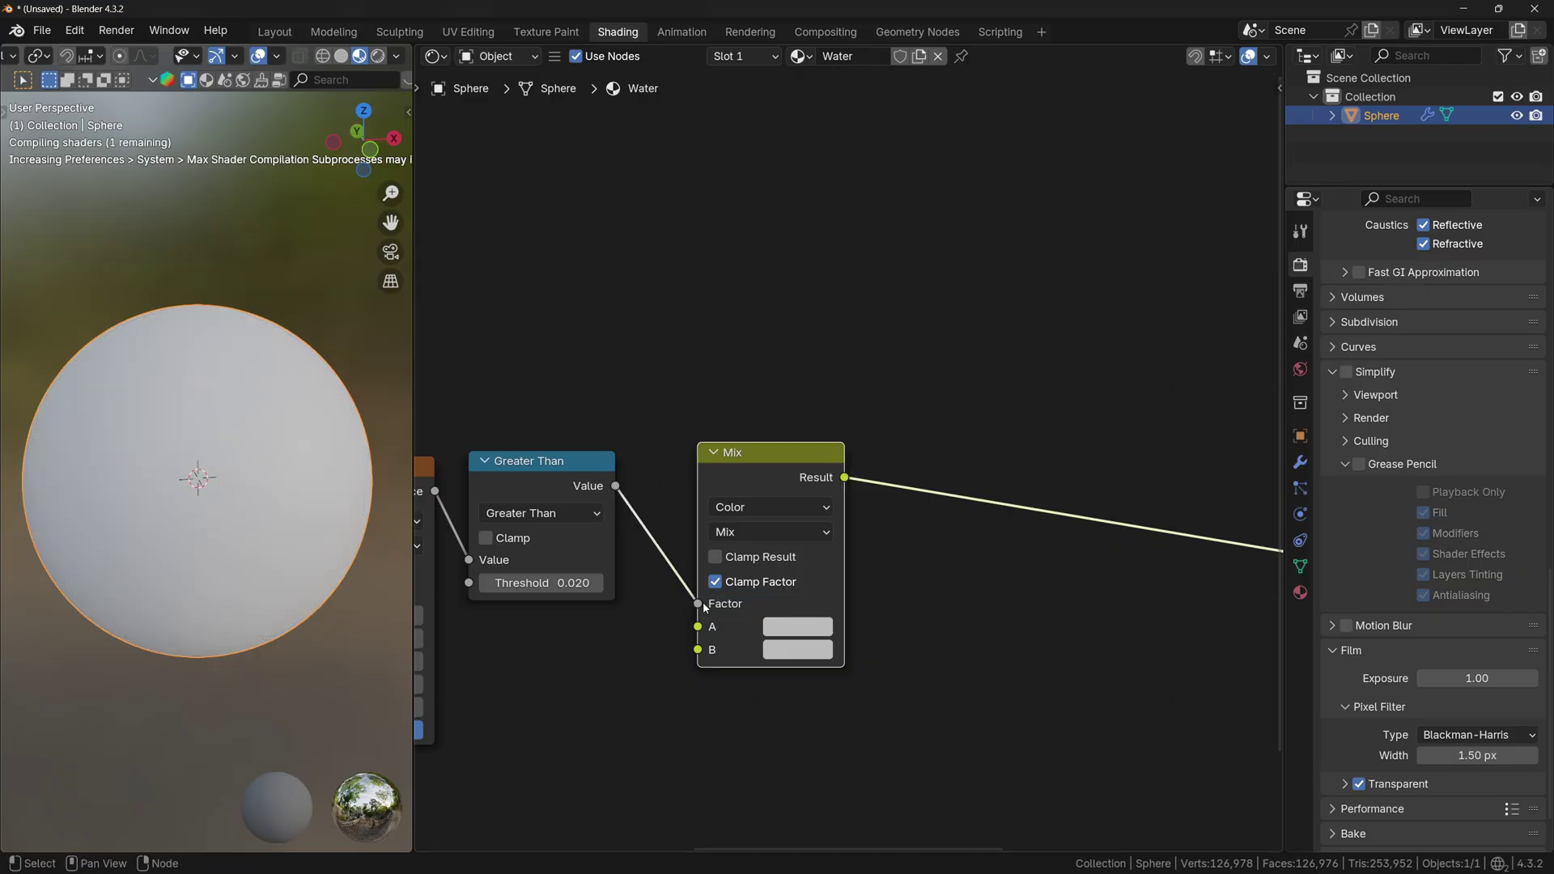
Set the Mix node's B colour to water blue, hex #3C93BB.
scroll(733, 595, up, 3)
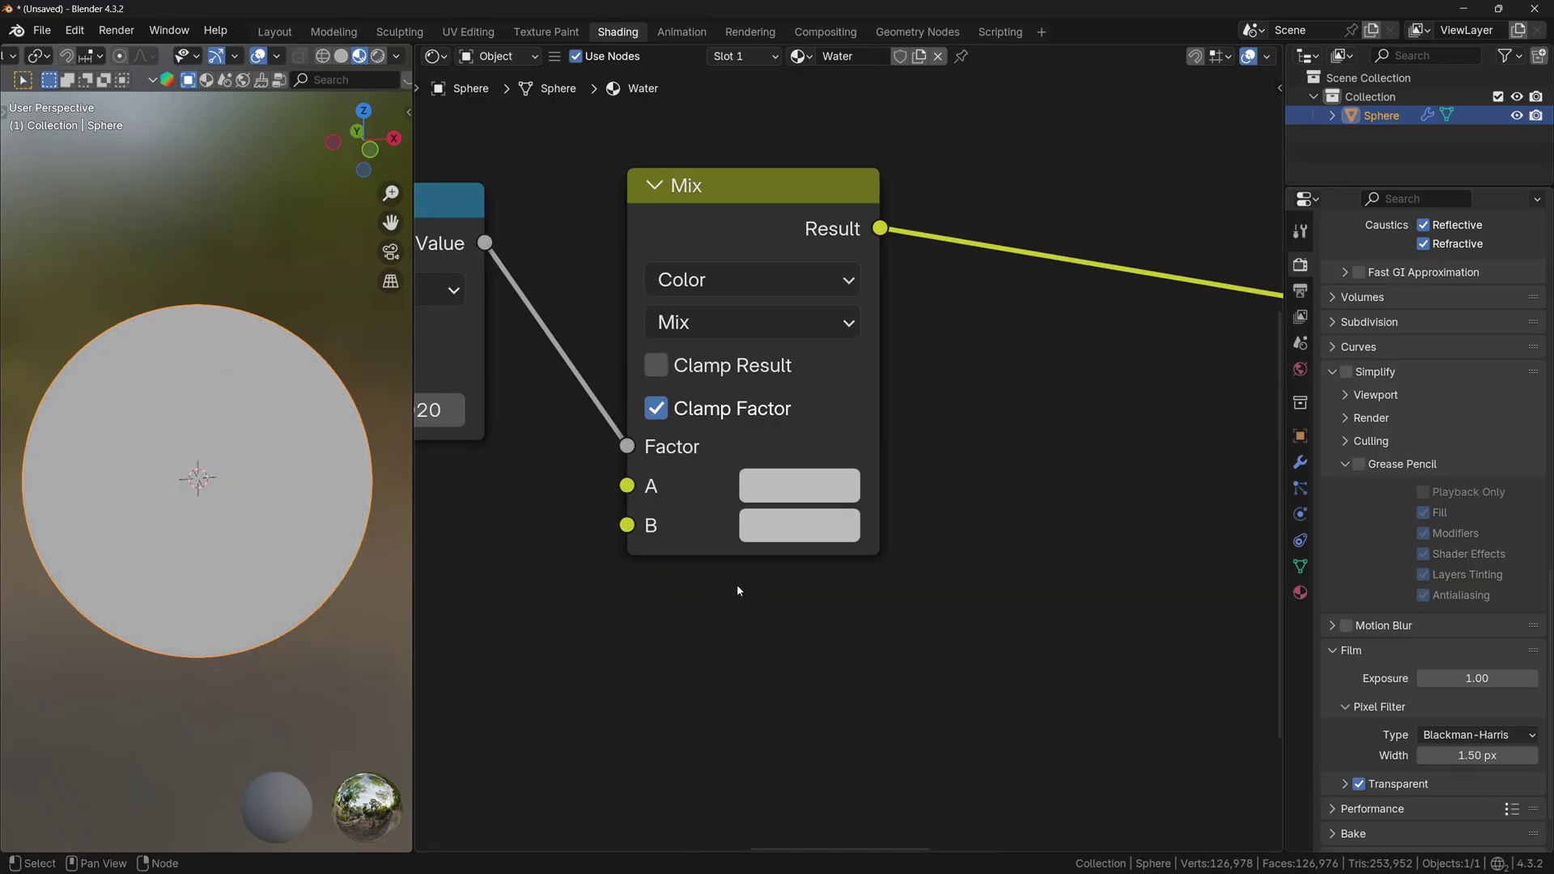
click(778, 501)
drag(919, 113, 931, 95)
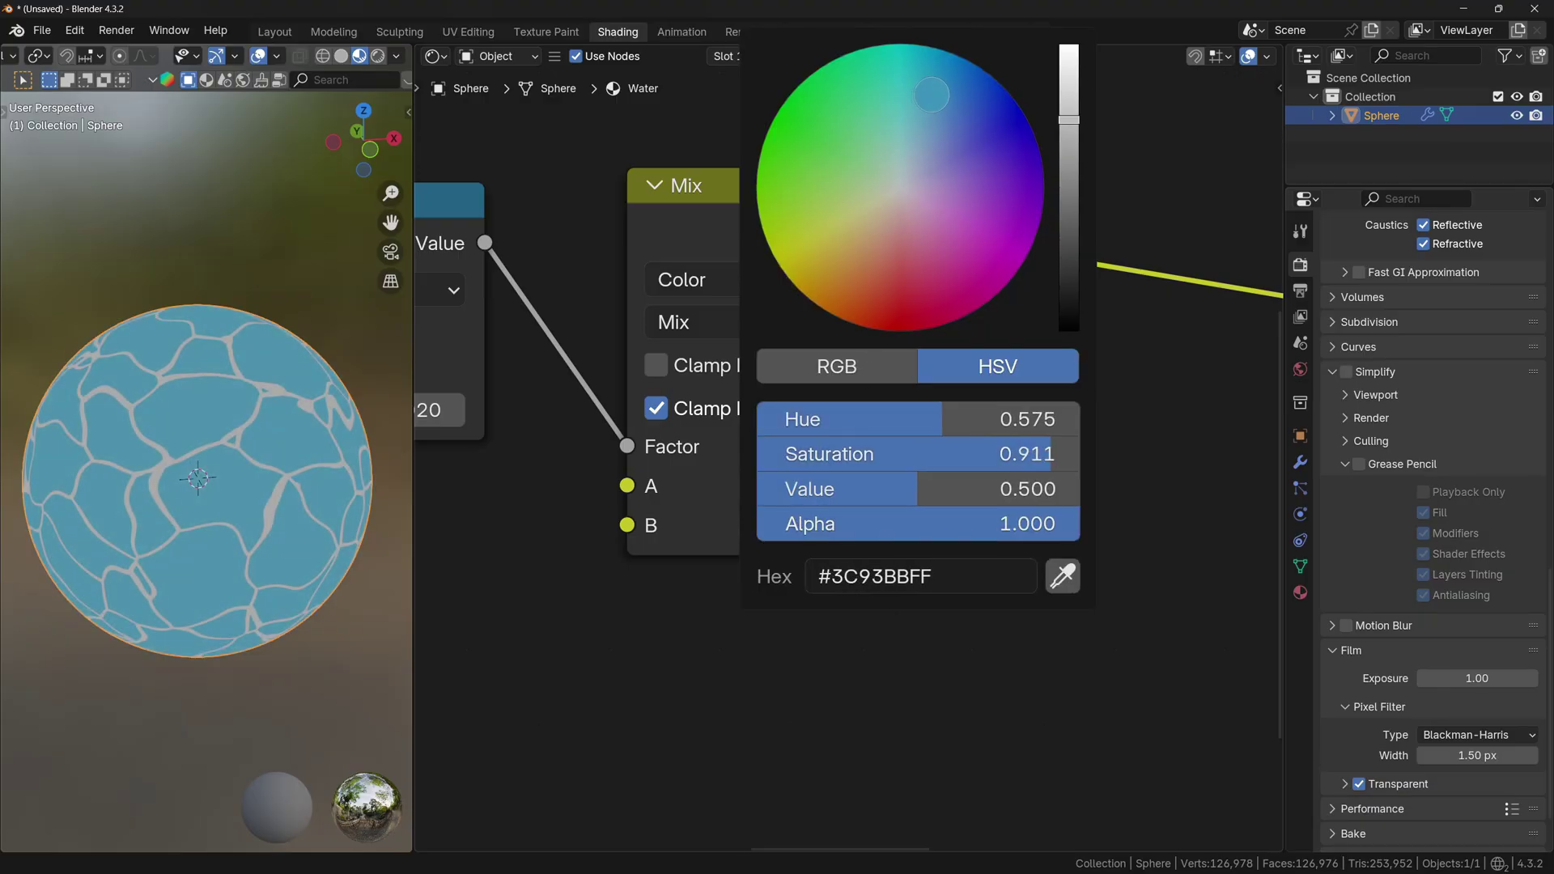
Duplicate the Voronoi Texture, Greater Than and Mix nodes and place the copies directly below the originals.
scroll(1115, 706, down, 5)
drag(1101, 694, 751, 393)
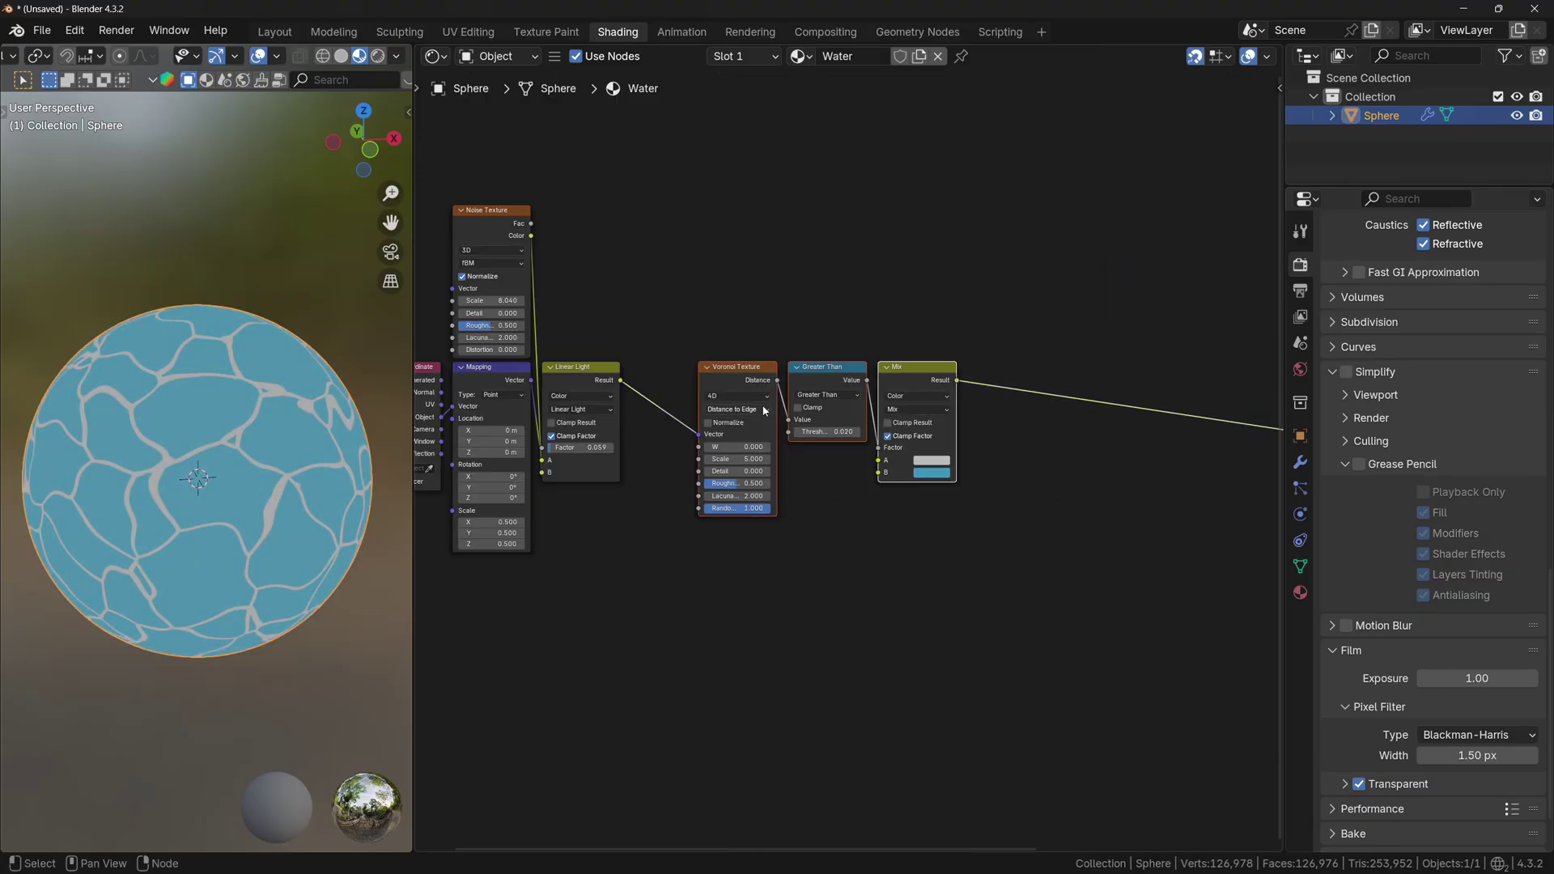
key(shift+d)
click(764, 573)
scroll(809, 534, up, 2)
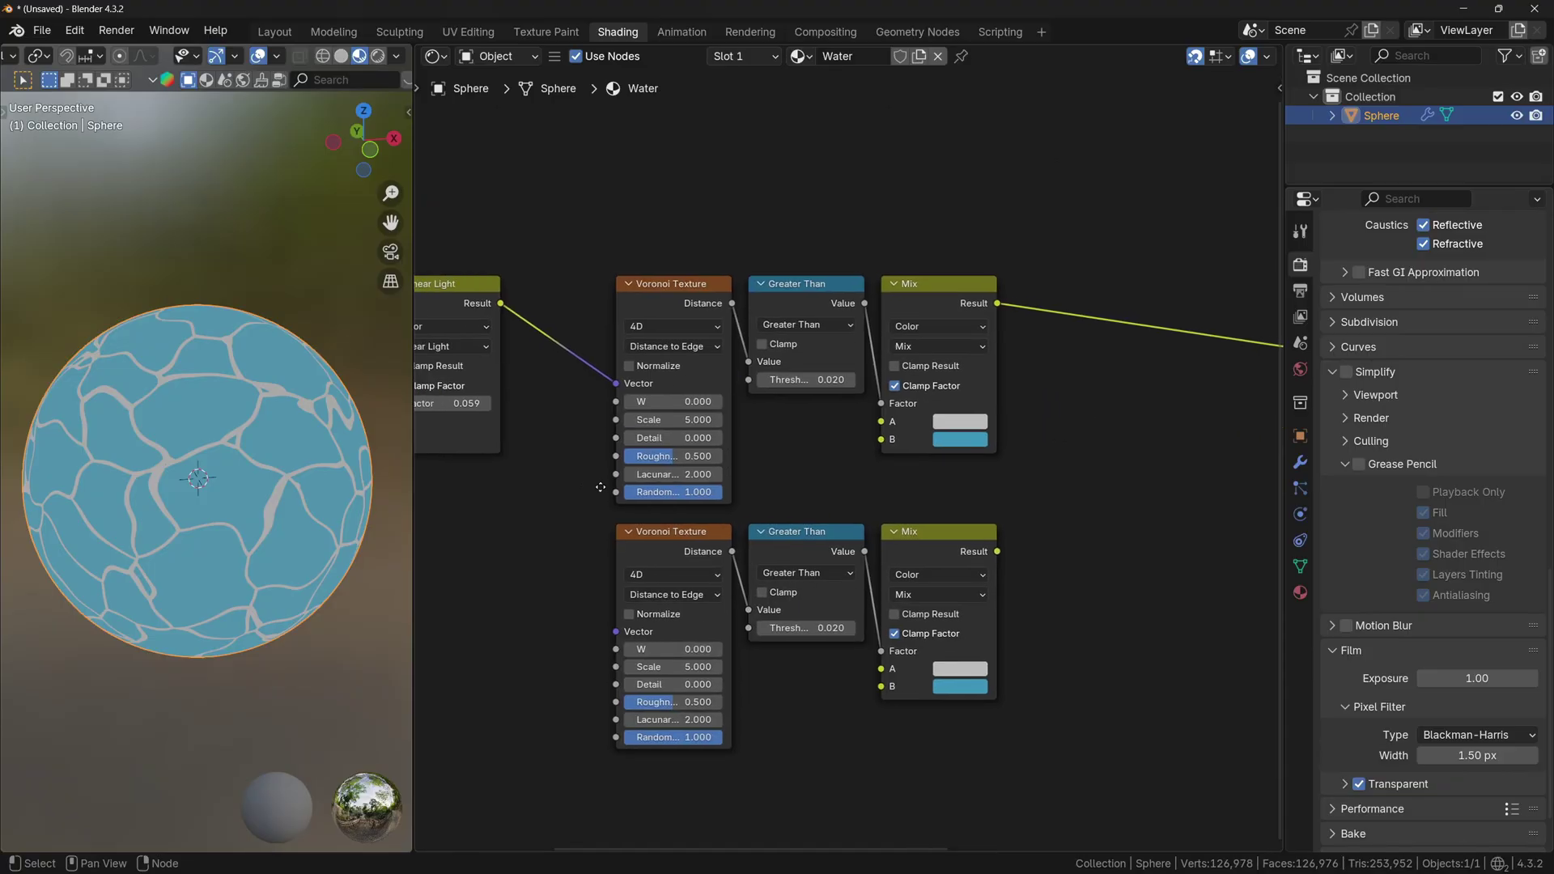
Link the Linear Light Result to the Vector input of the duplicated Voronoi Texture.
middle_drag(601, 487, 791, 476)
scroll(754, 451, down, 3)
drag(724, 328, 747, 401)
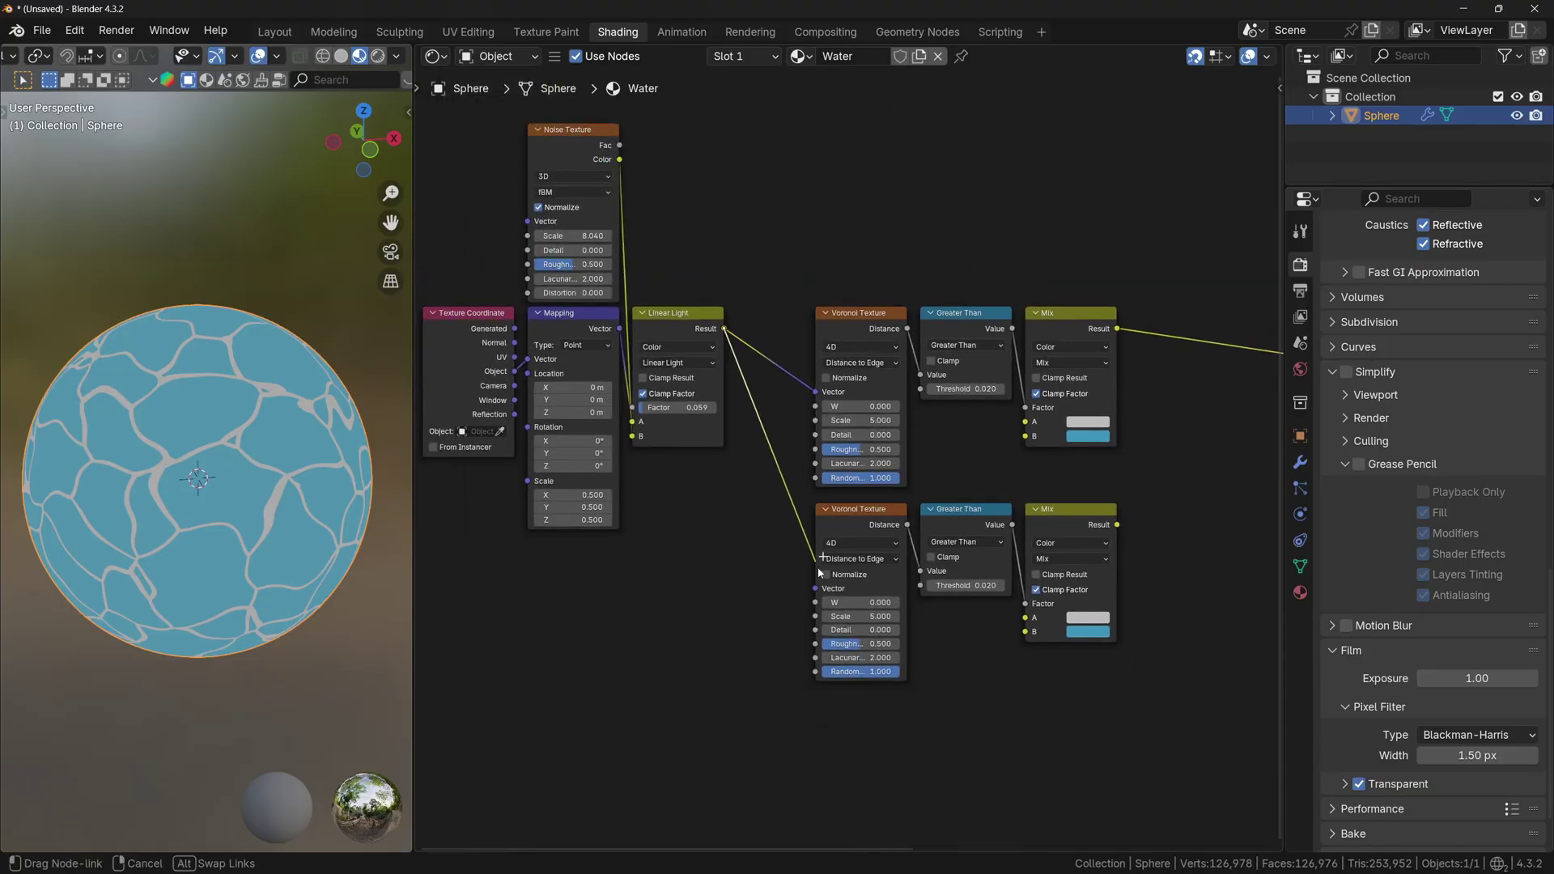
drag(818, 568, 815, 589)
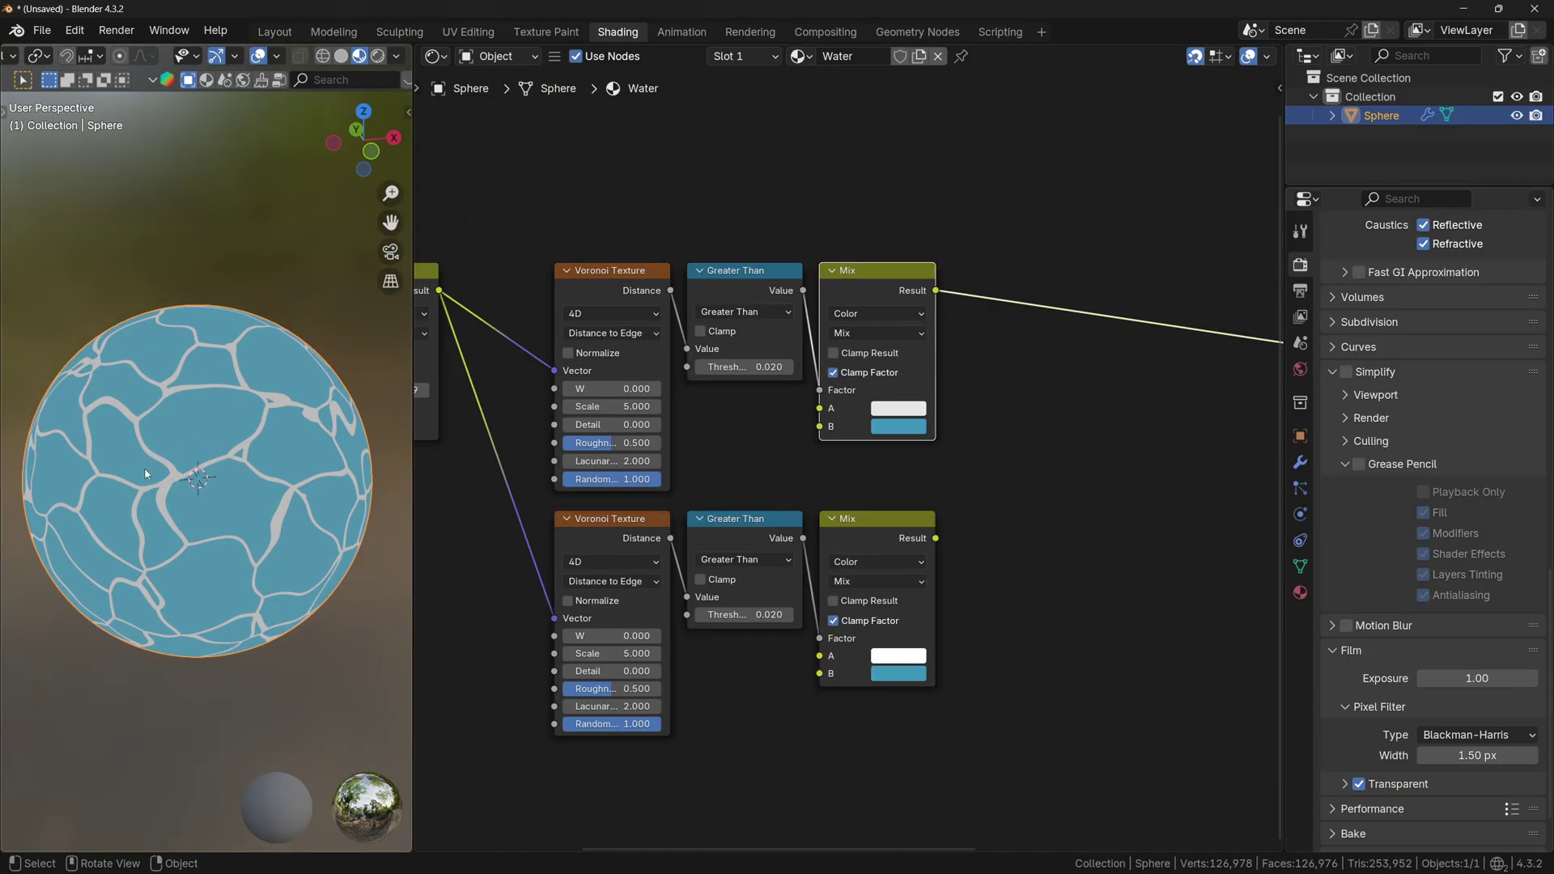
Preview the lower Mix node, and copy its blue B colour to A in a darker shade.
middle_drag(111, 504, 112, 482)
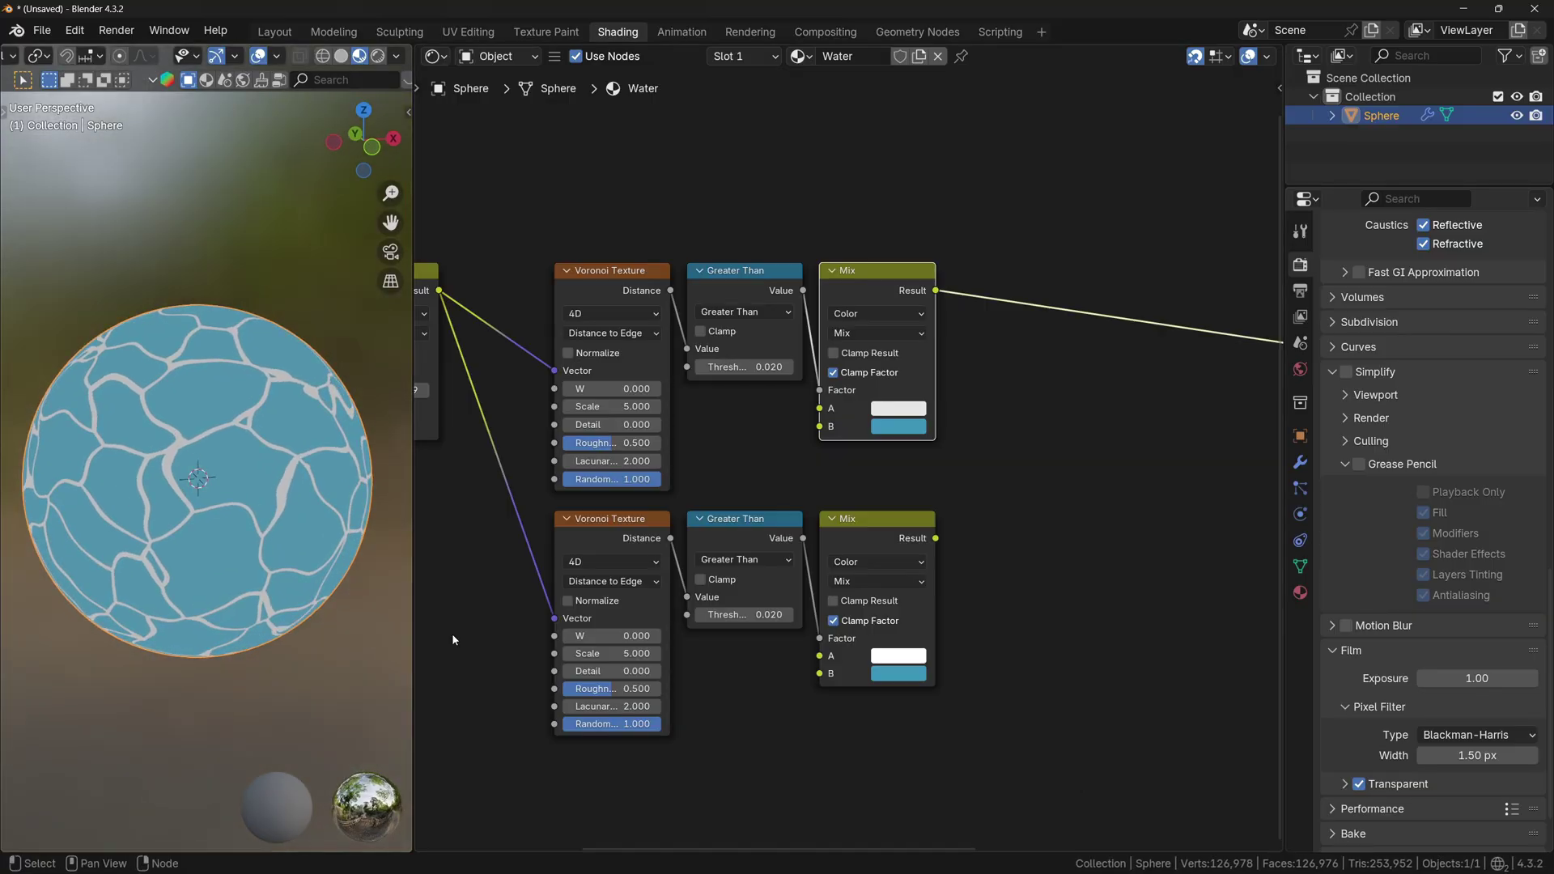
ctrl+shift+click(910, 615)
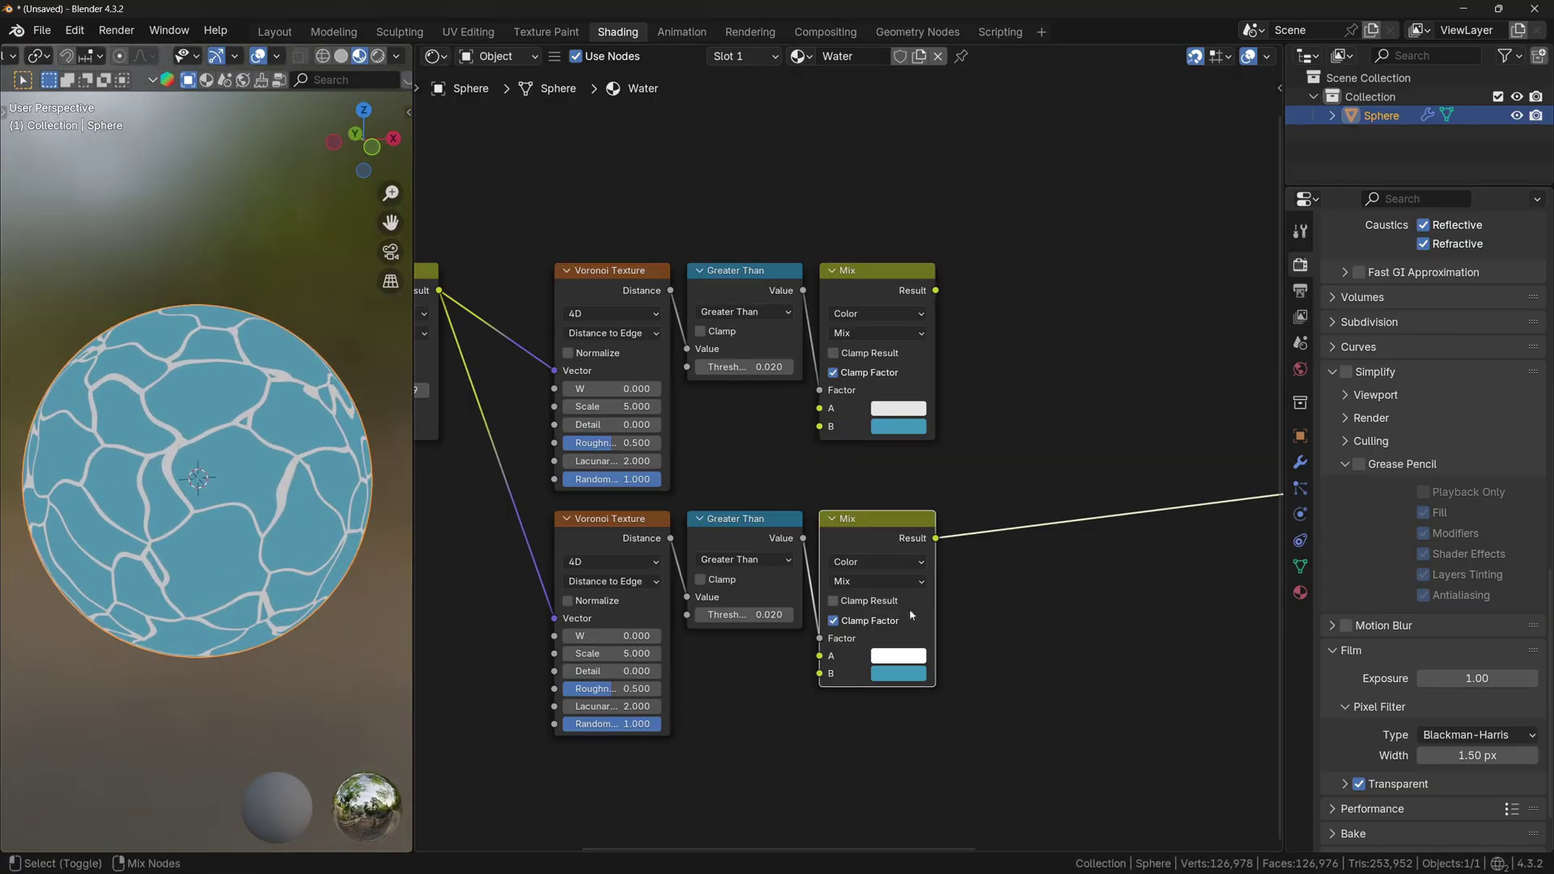
click(899, 657)
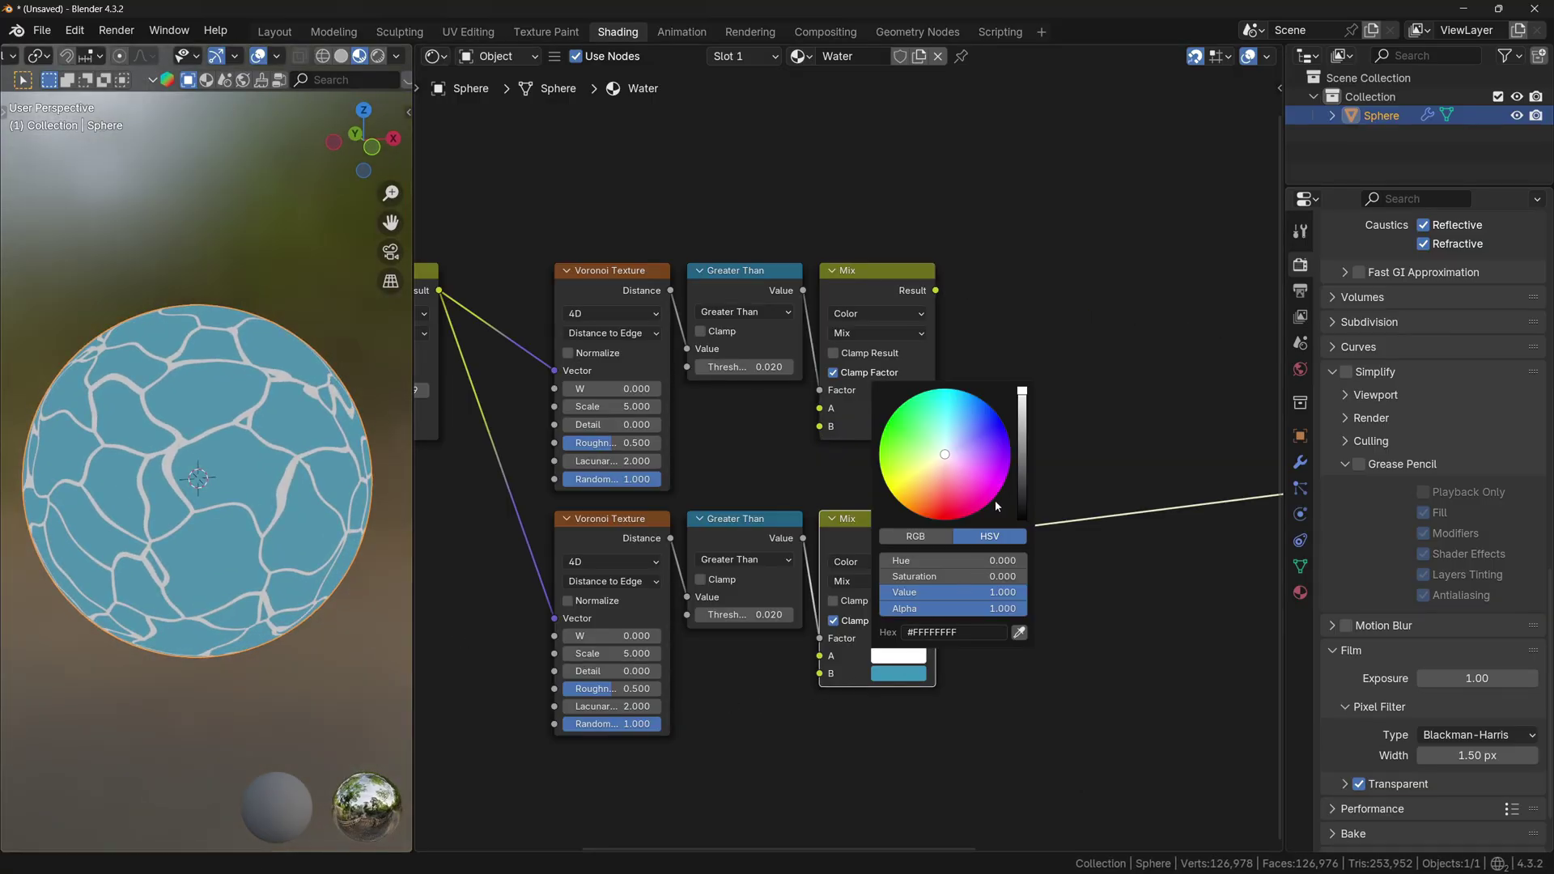
drag(895, 678, 904, 660)
click(904, 660)
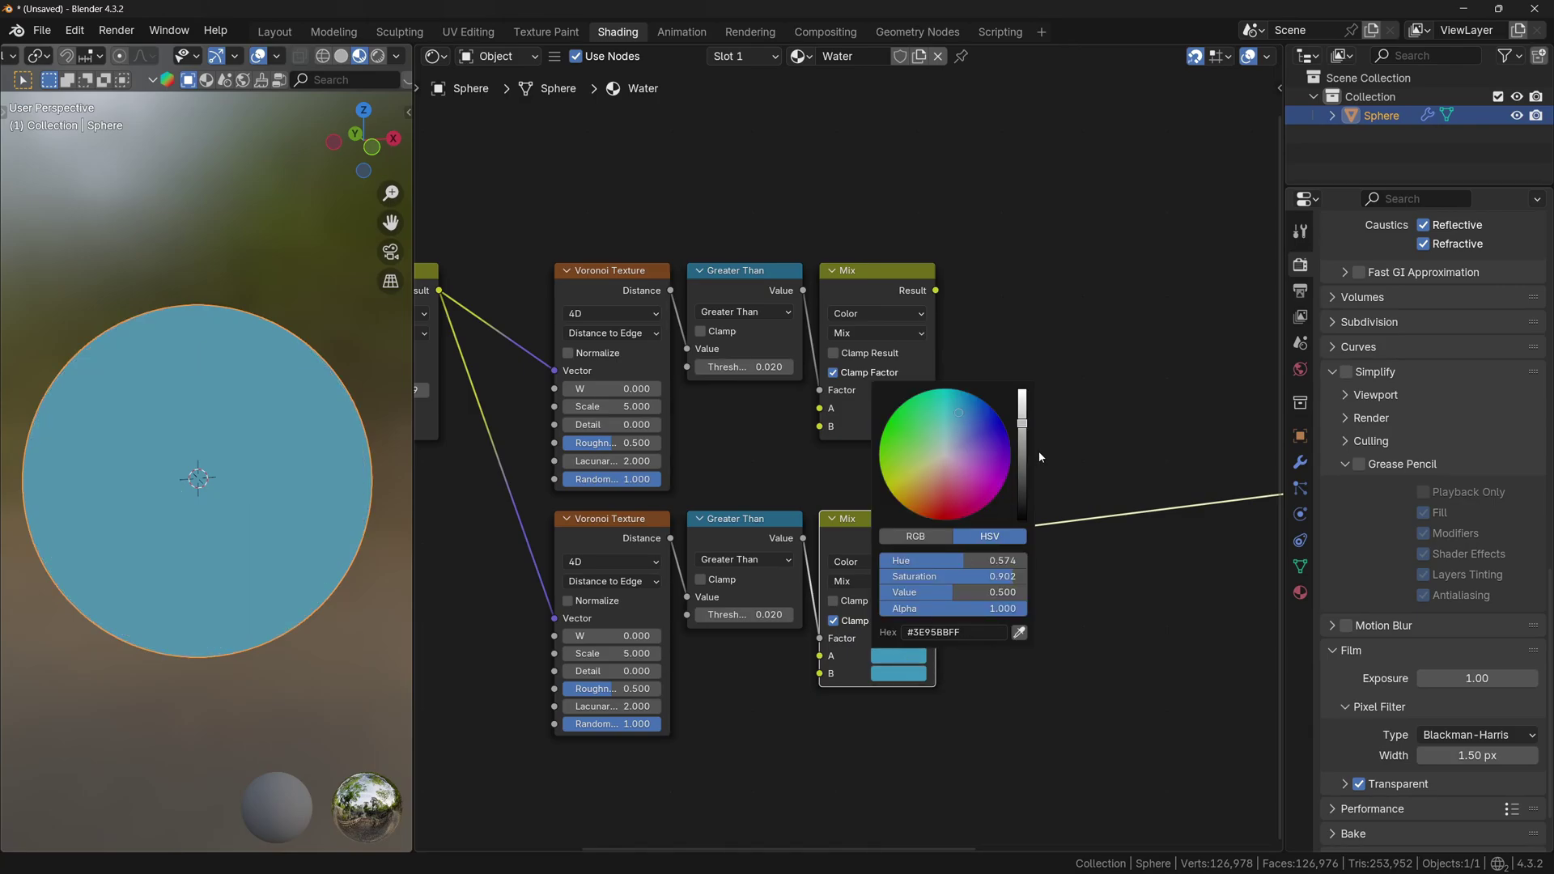
drag(1024, 458, 1023, 474)
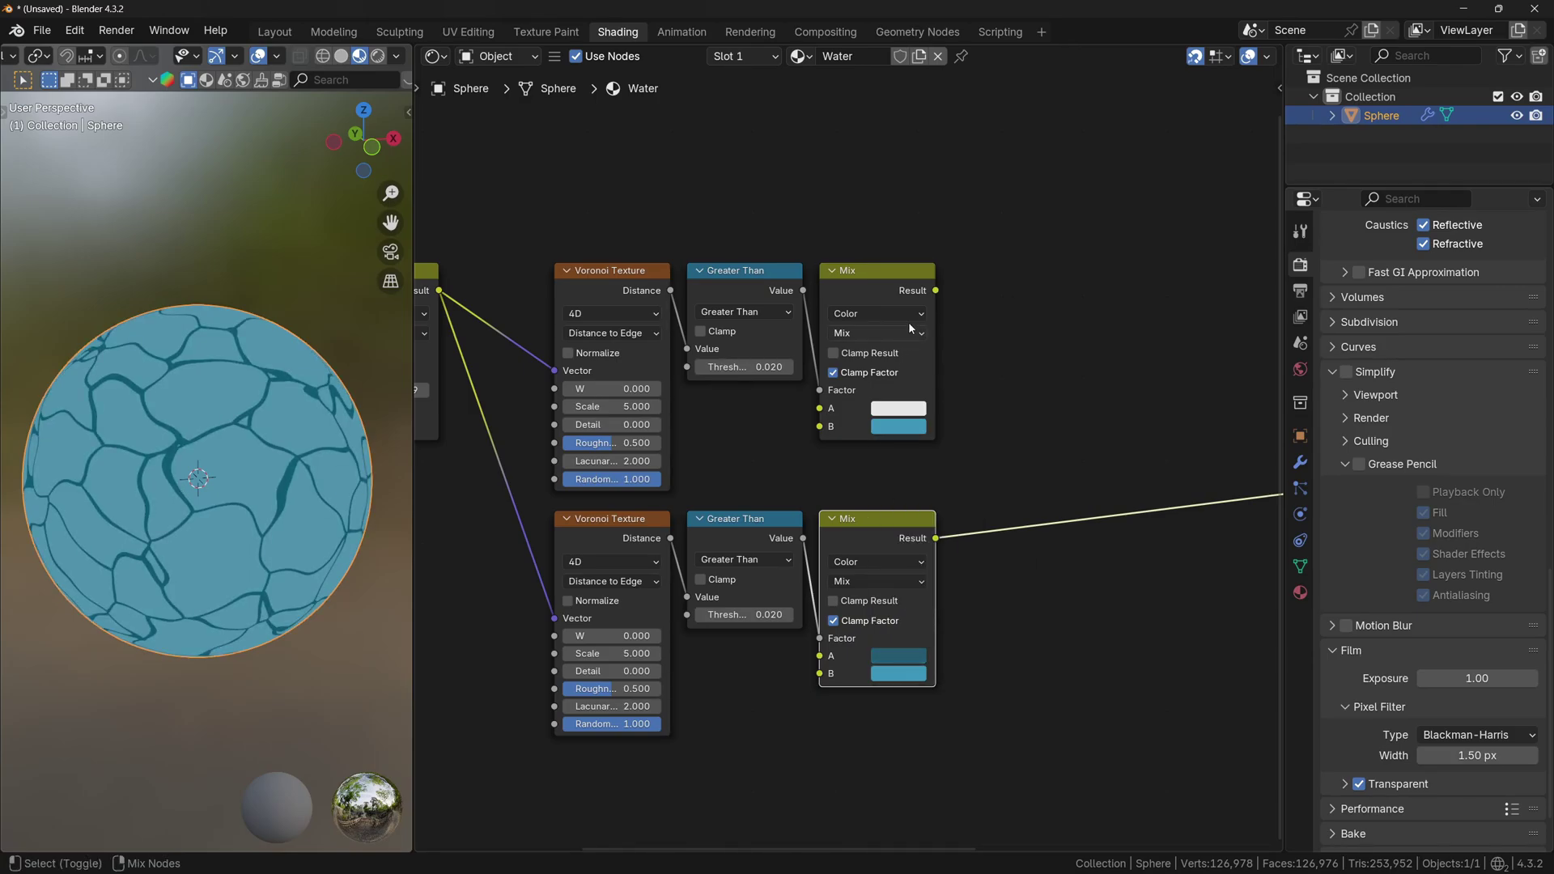
Combine the upper and lower Mix results in a new Mix Color node and adjust its Factor.
ctrl+shift+click(878, 534)
ctrl+shift+click(878, 284)
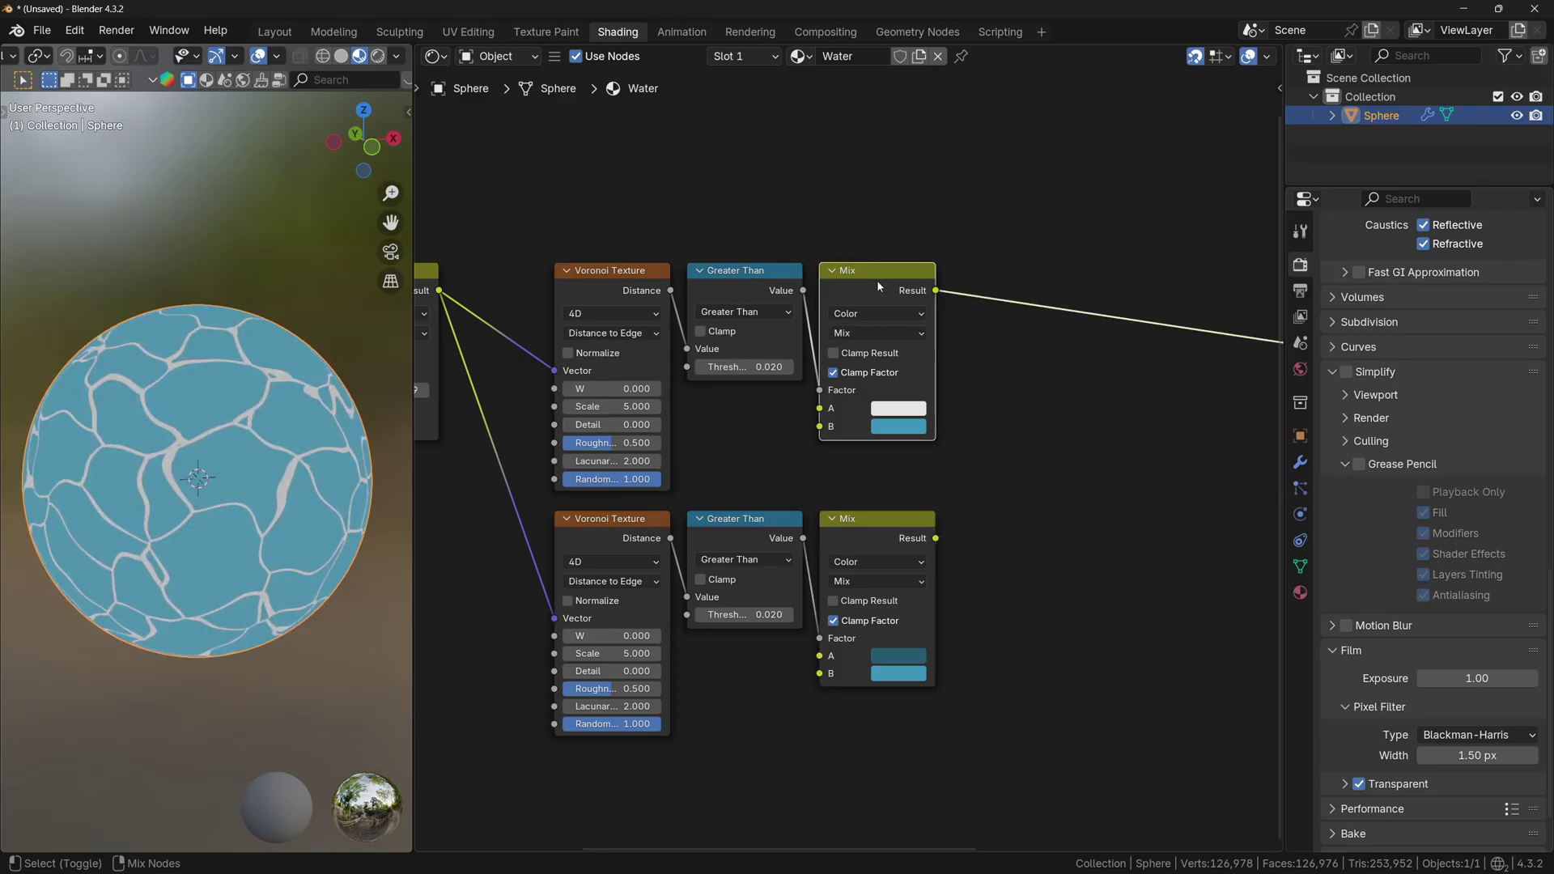
ctrl+shift+click(863, 544)
ctrl+shift+right_drag(886, 330, 887, 574)
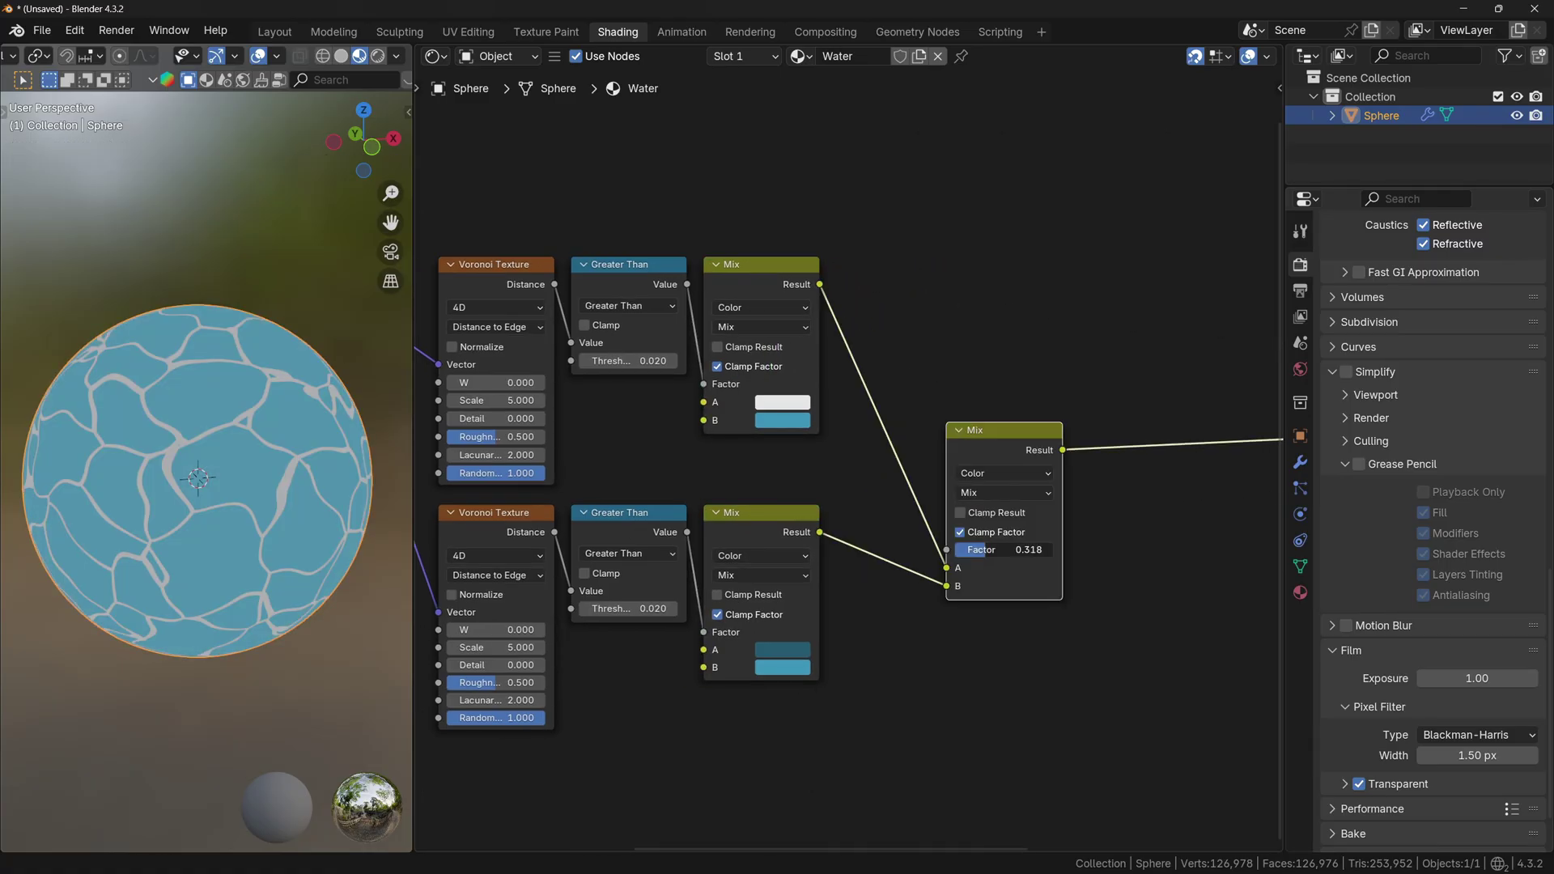
mouse_move(997, 549)
mouse_down()
mouse_move(1040, 550)
mouse_move(984, 549)
mouse_move(1050, 549)
mouse_move(985, 550)
mouse_up()
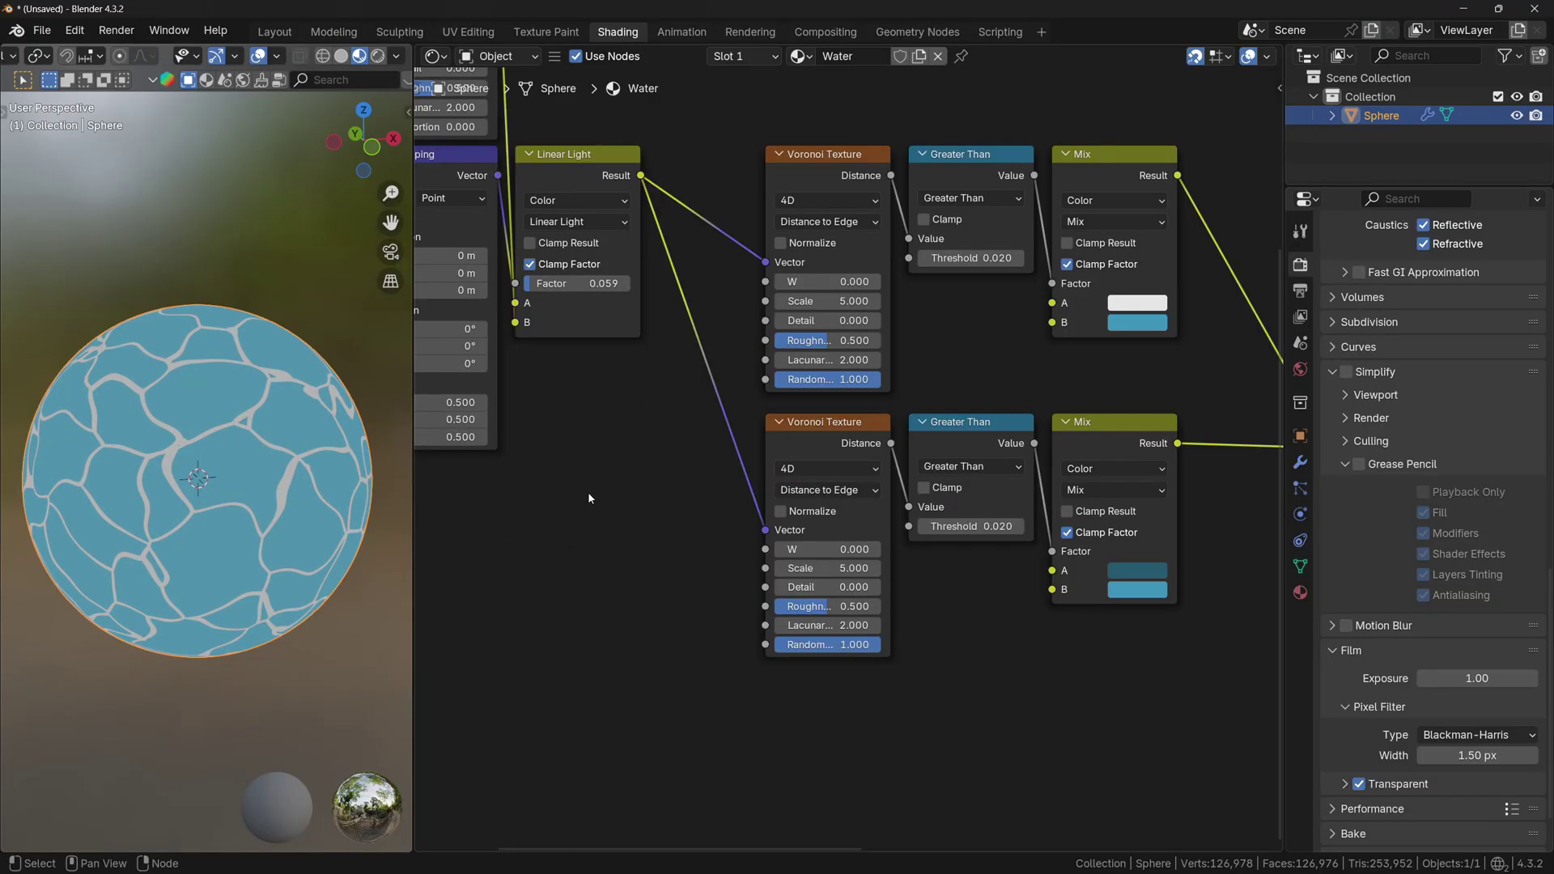
Add a Math node set to Multiply and link its Value to the lower Voronoi Texture's W input.
key(shift+a)
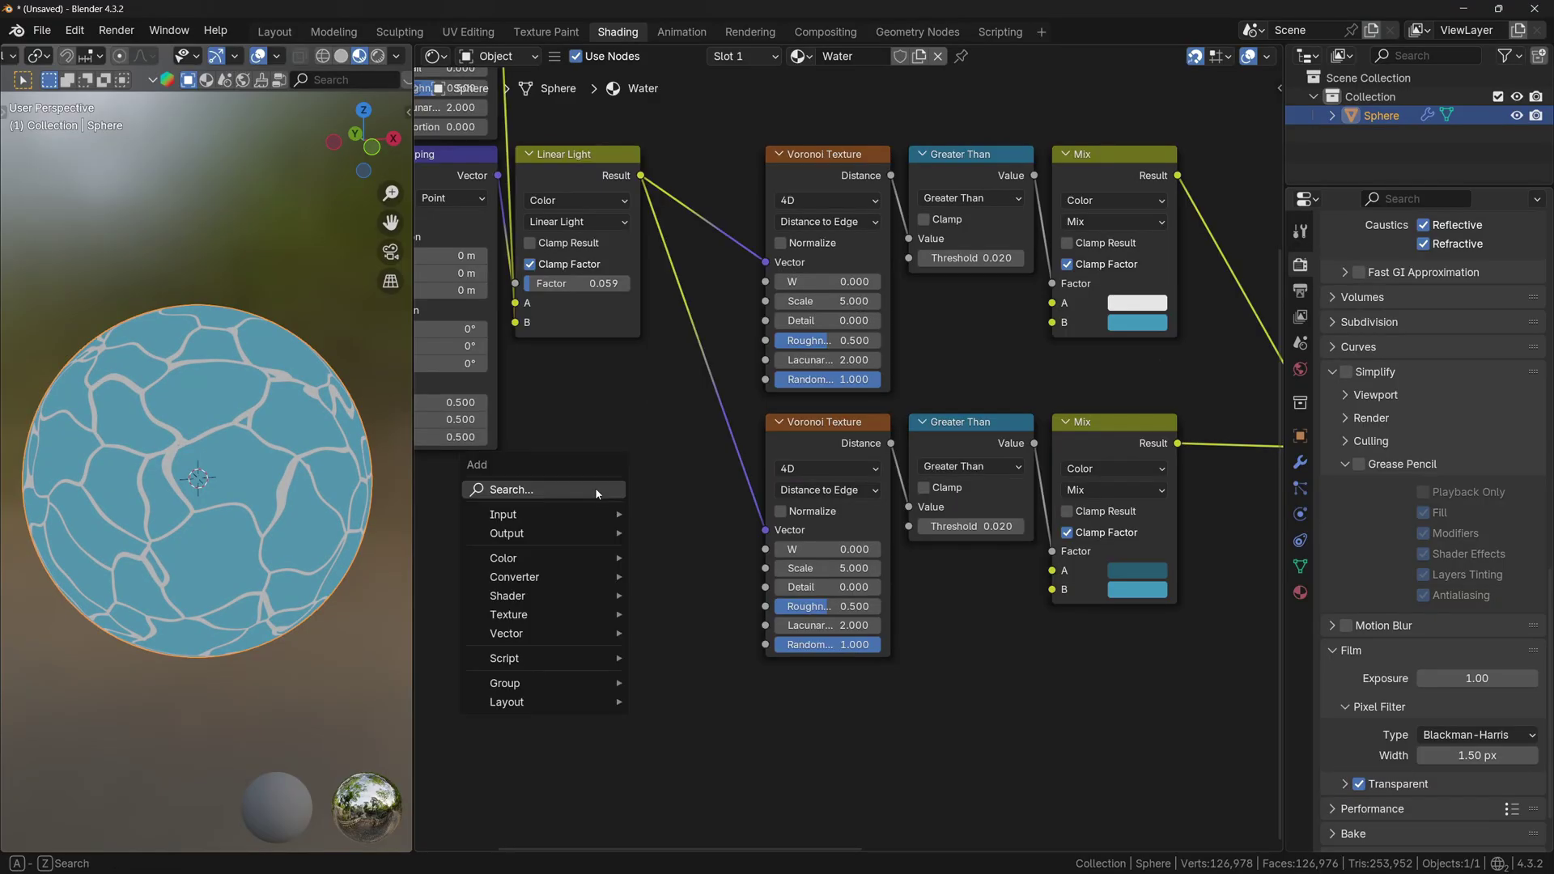
text(math)
key(Return)
click(589, 468)
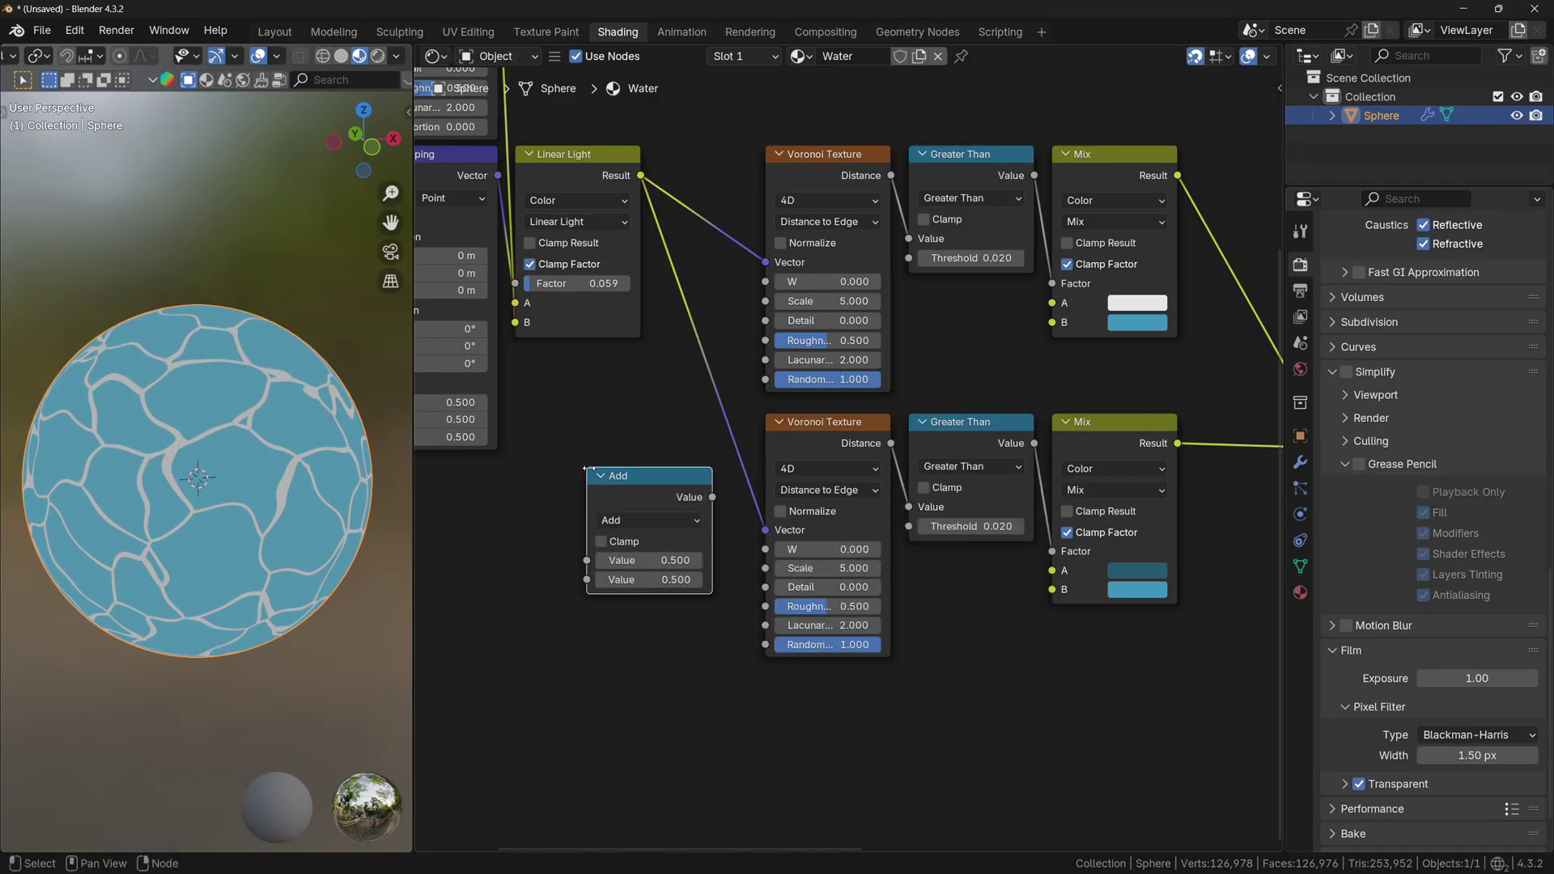
click(628, 523)
click(641, 606)
scroll(744, 507, up, 1)
drag(730, 504, 788, 563)
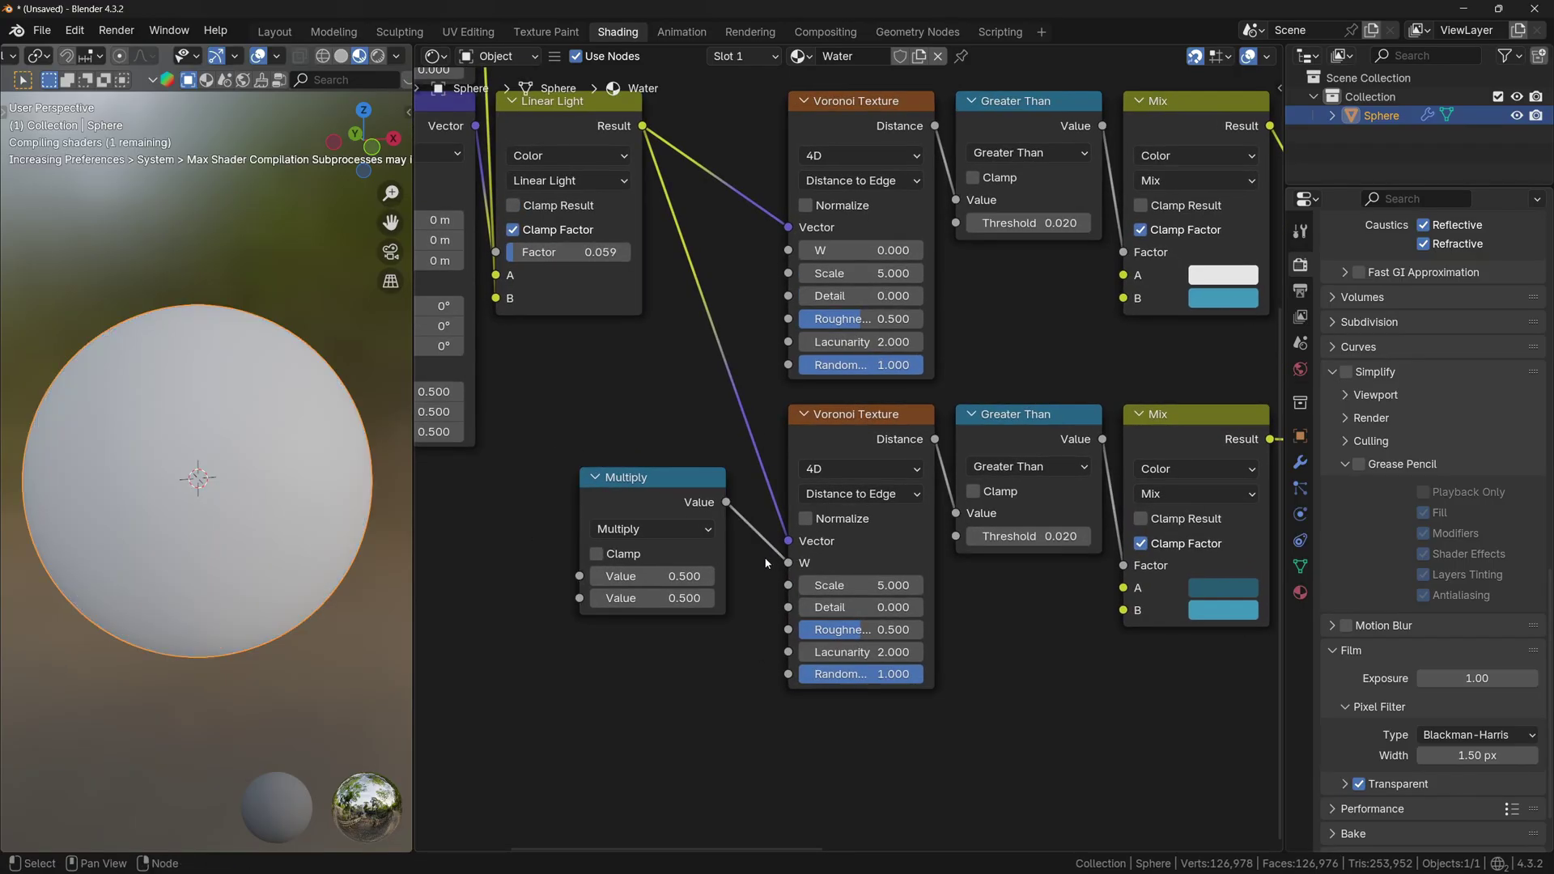
Set the Multiply node's first value to 200 and move the node slightly away from the Voronoi Texture.
middle_drag(787, 562, 868, 545)
double_click(733, 558)
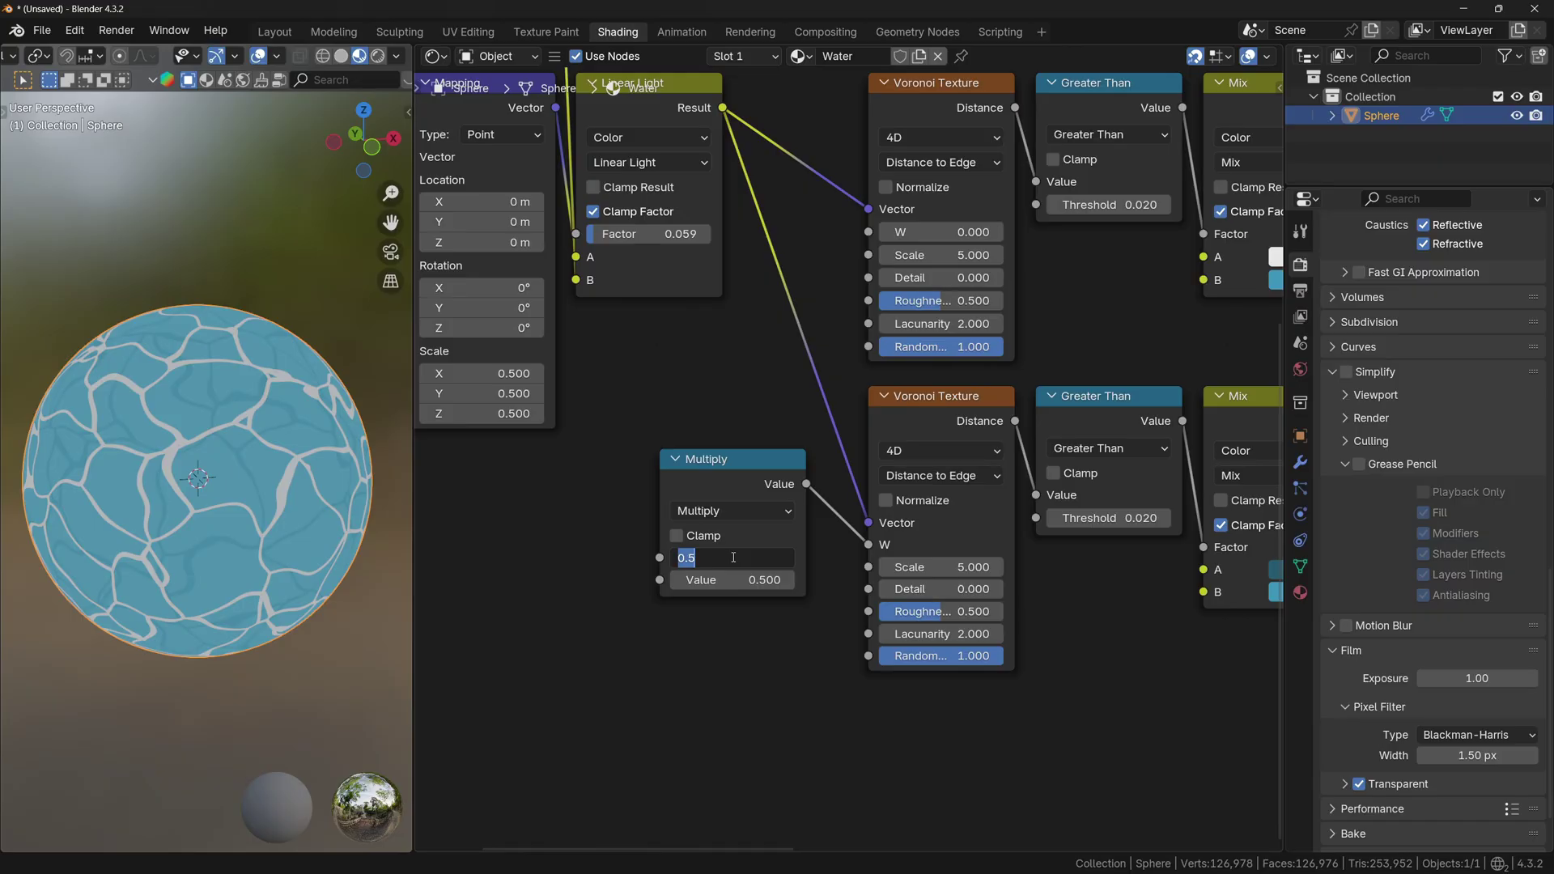
text(200)
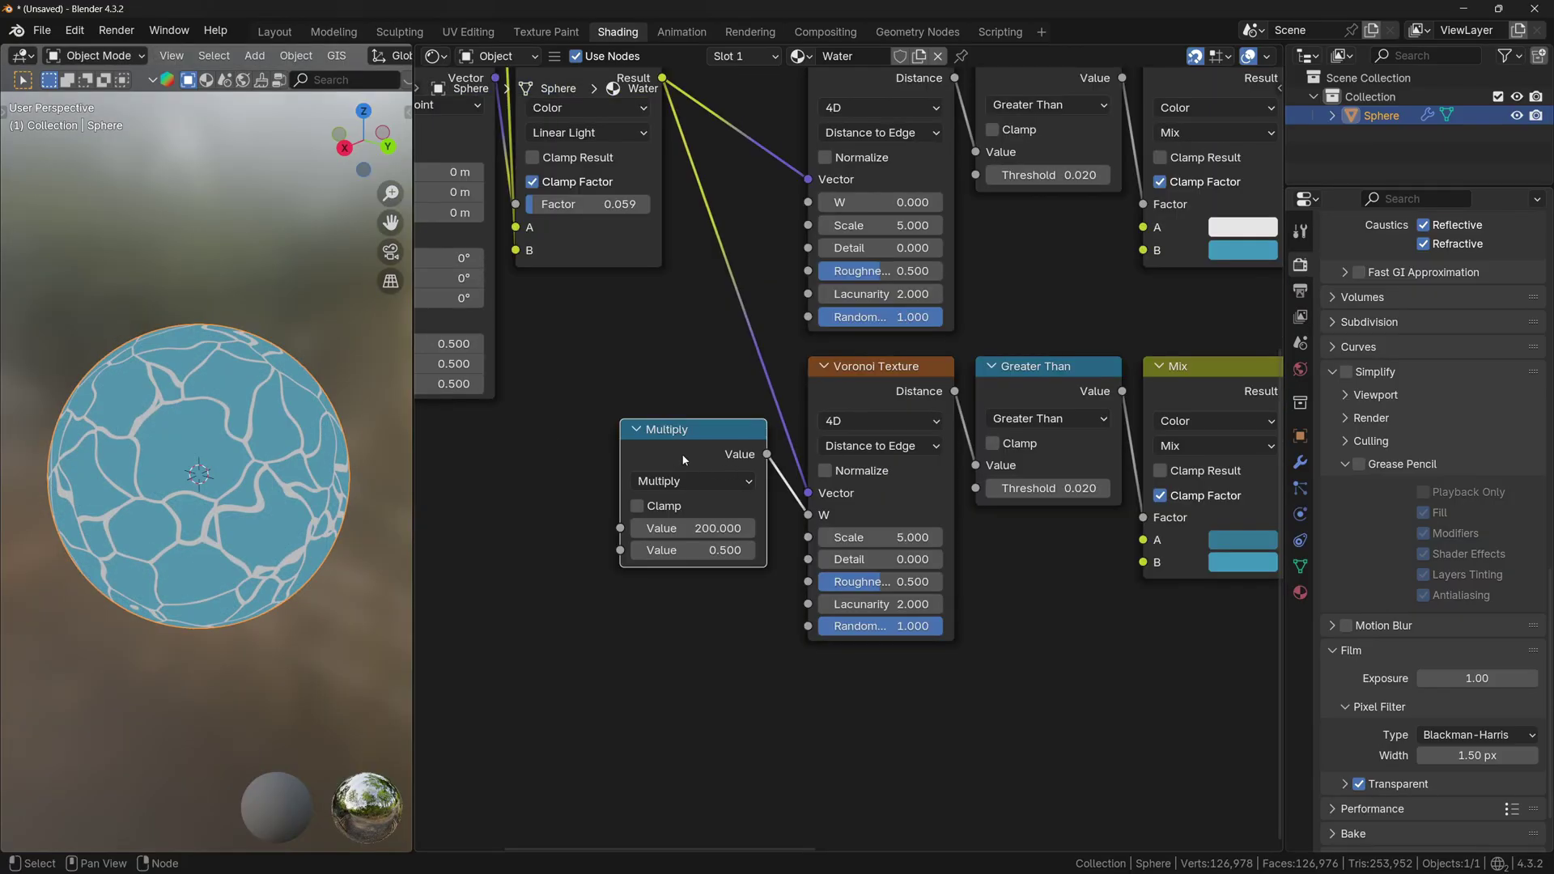
drag(682, 453, 622, 473)
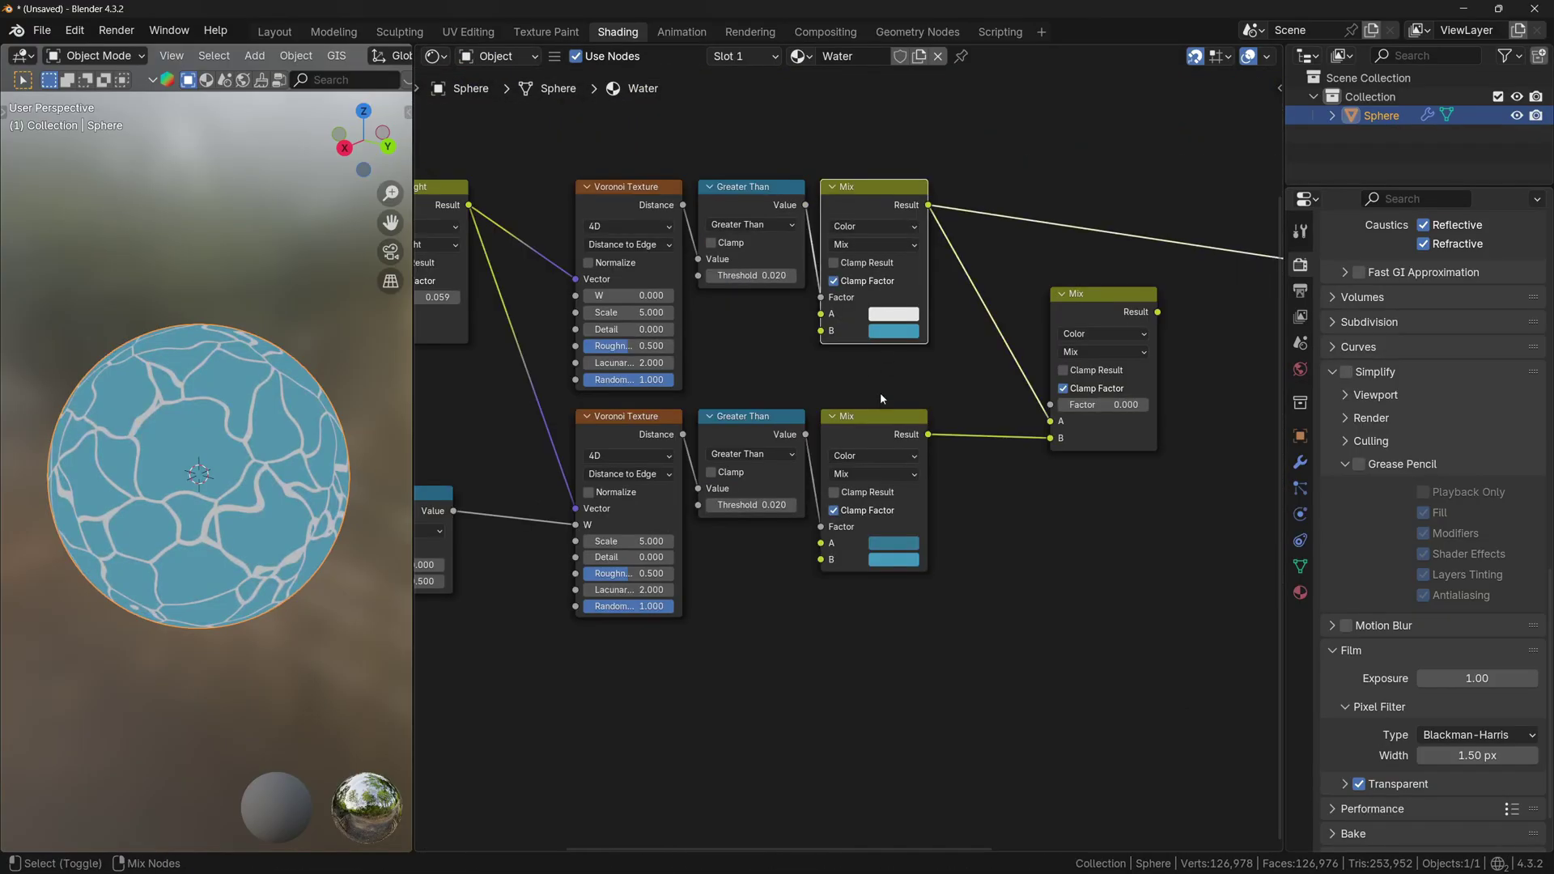
Preview the two line layers separately and link the upper Greater Than Value to the final Mix node's Factor.
ctrl+shift+click(876, 419)
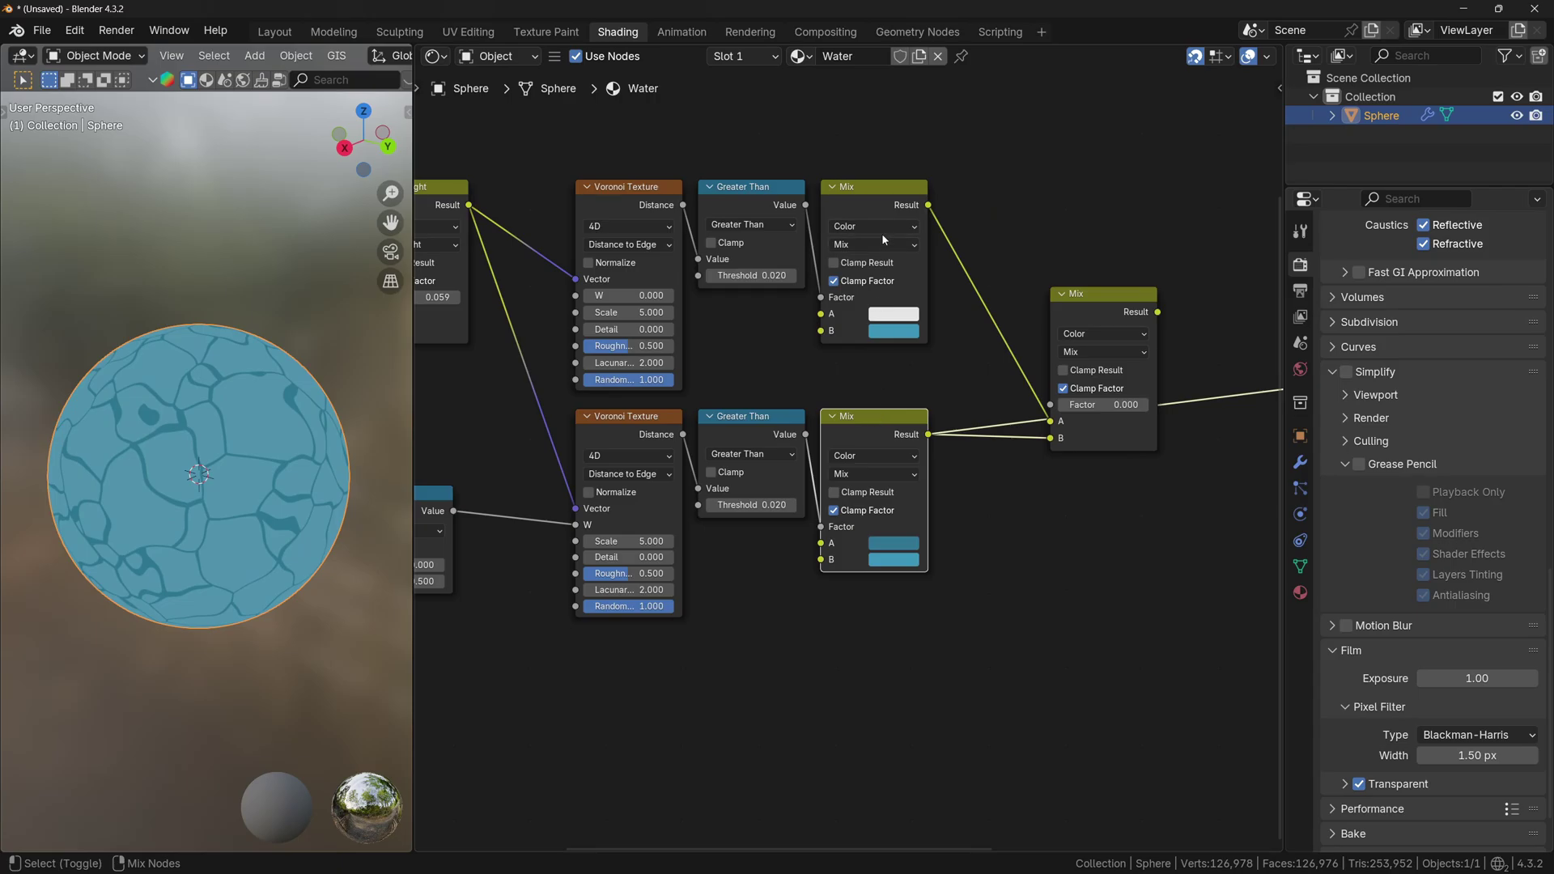
ctrl+shift+click(890, 195)
ctrl+shift+click(895, 413)
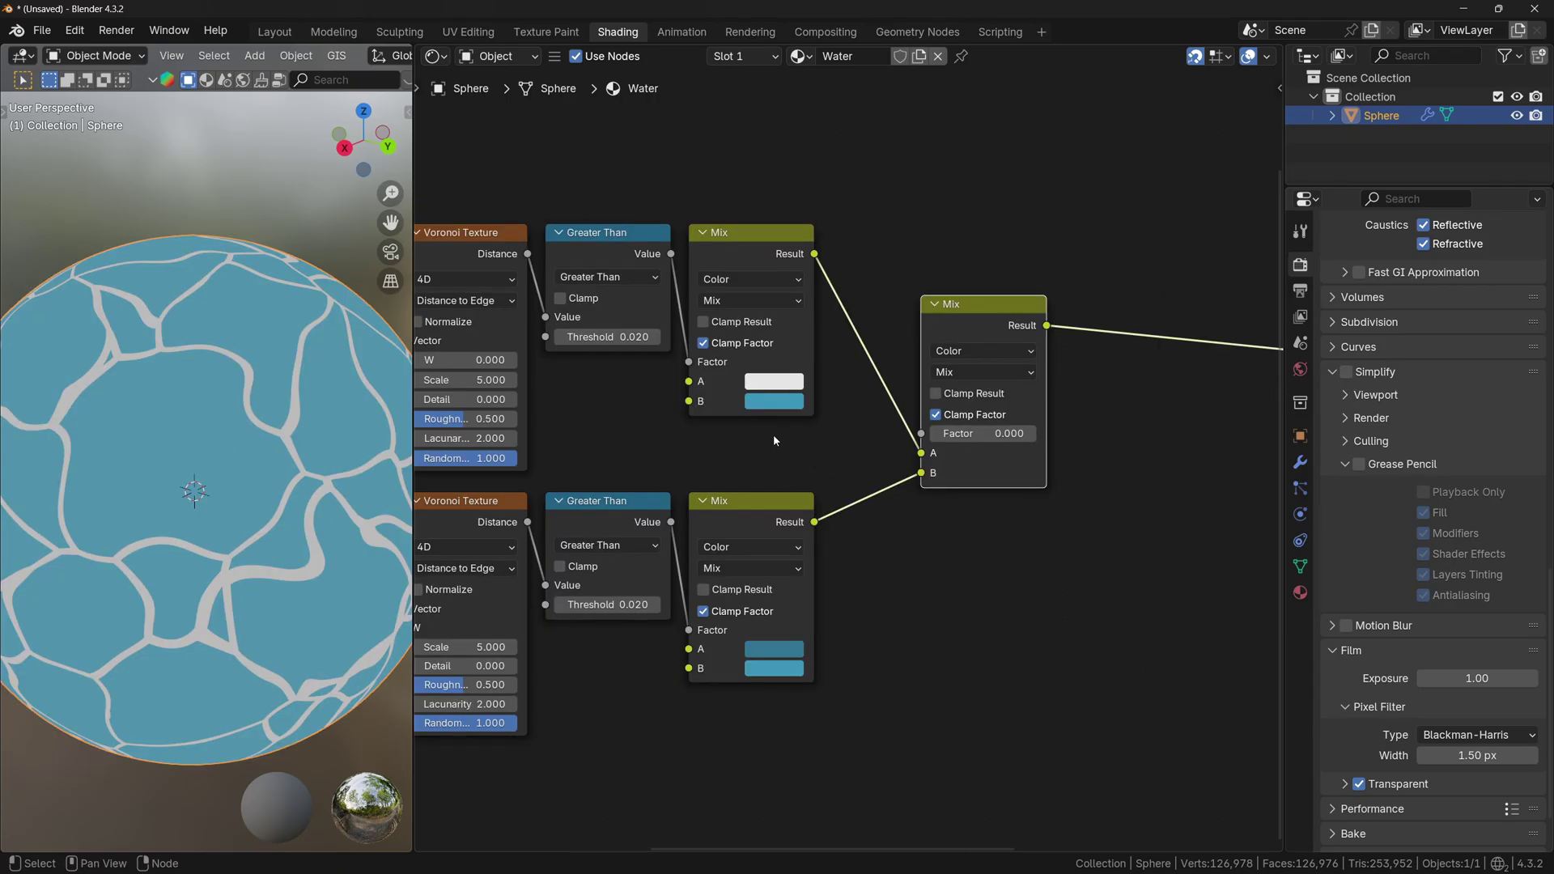
drag(677, 256, 713, 257)
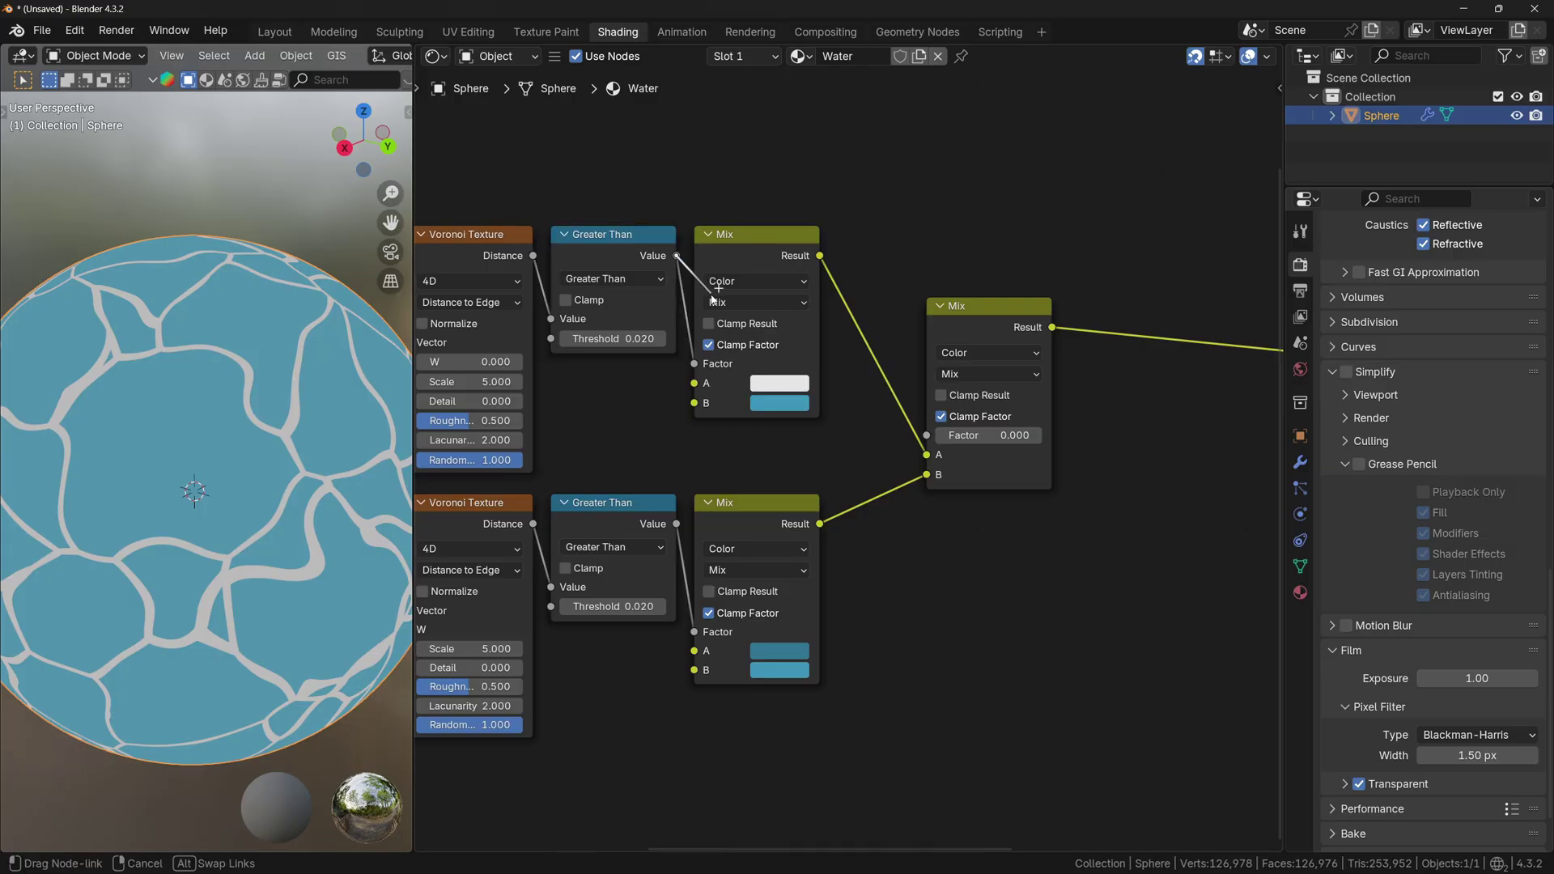
drag(908, 433, 927, 435)
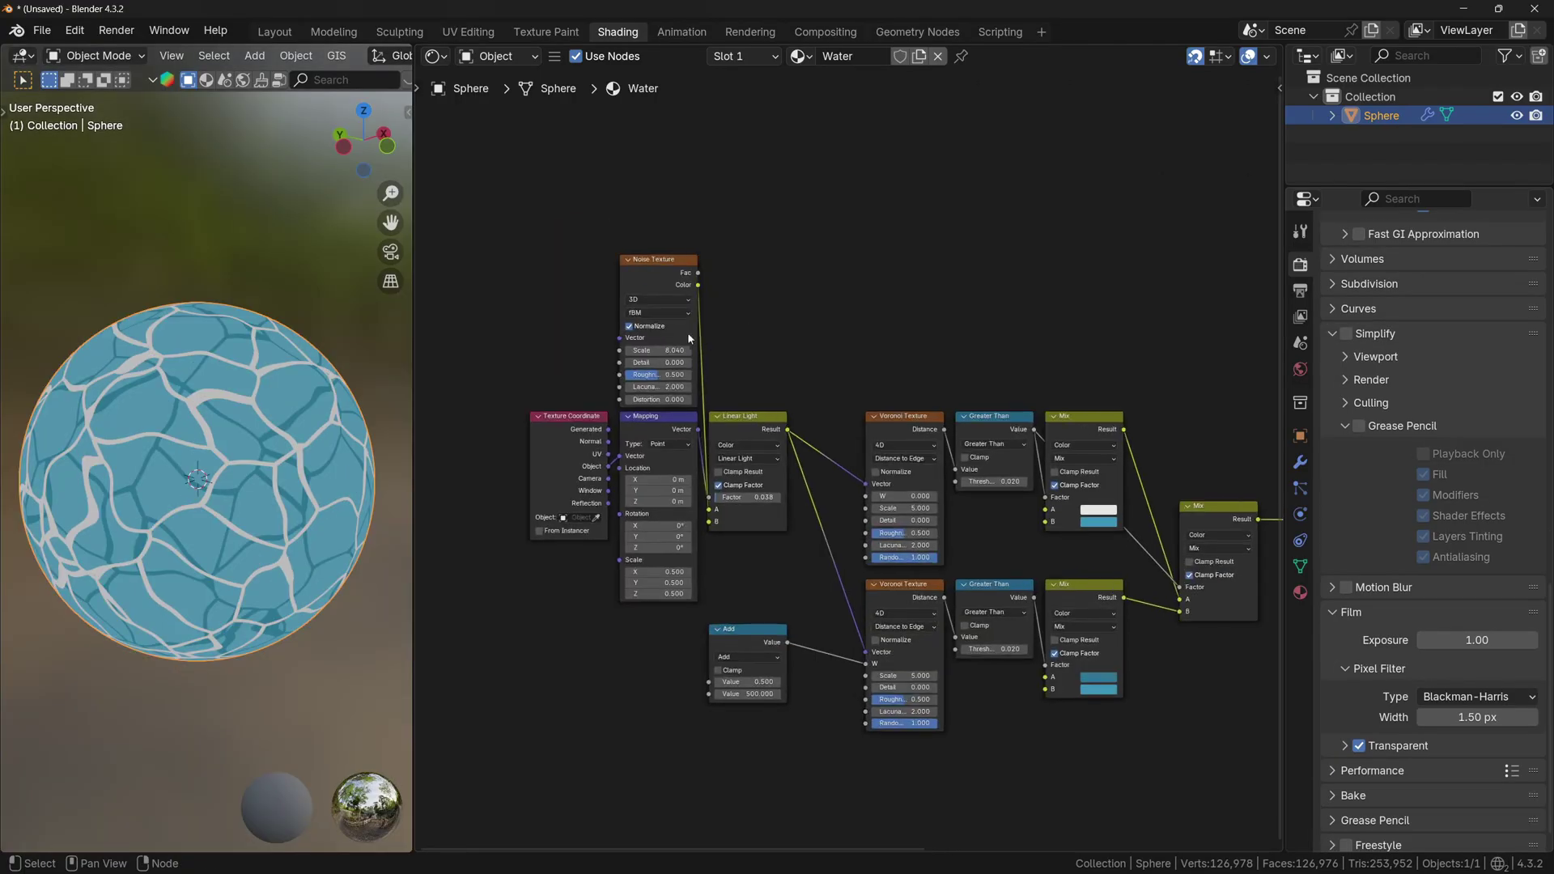
Set the Noise Texture scale to 12 and the Mapping scale to 0.35 on X, Y and Z.
scroll(793, 358, down, 2)
scroll(793, 359, up, 5)
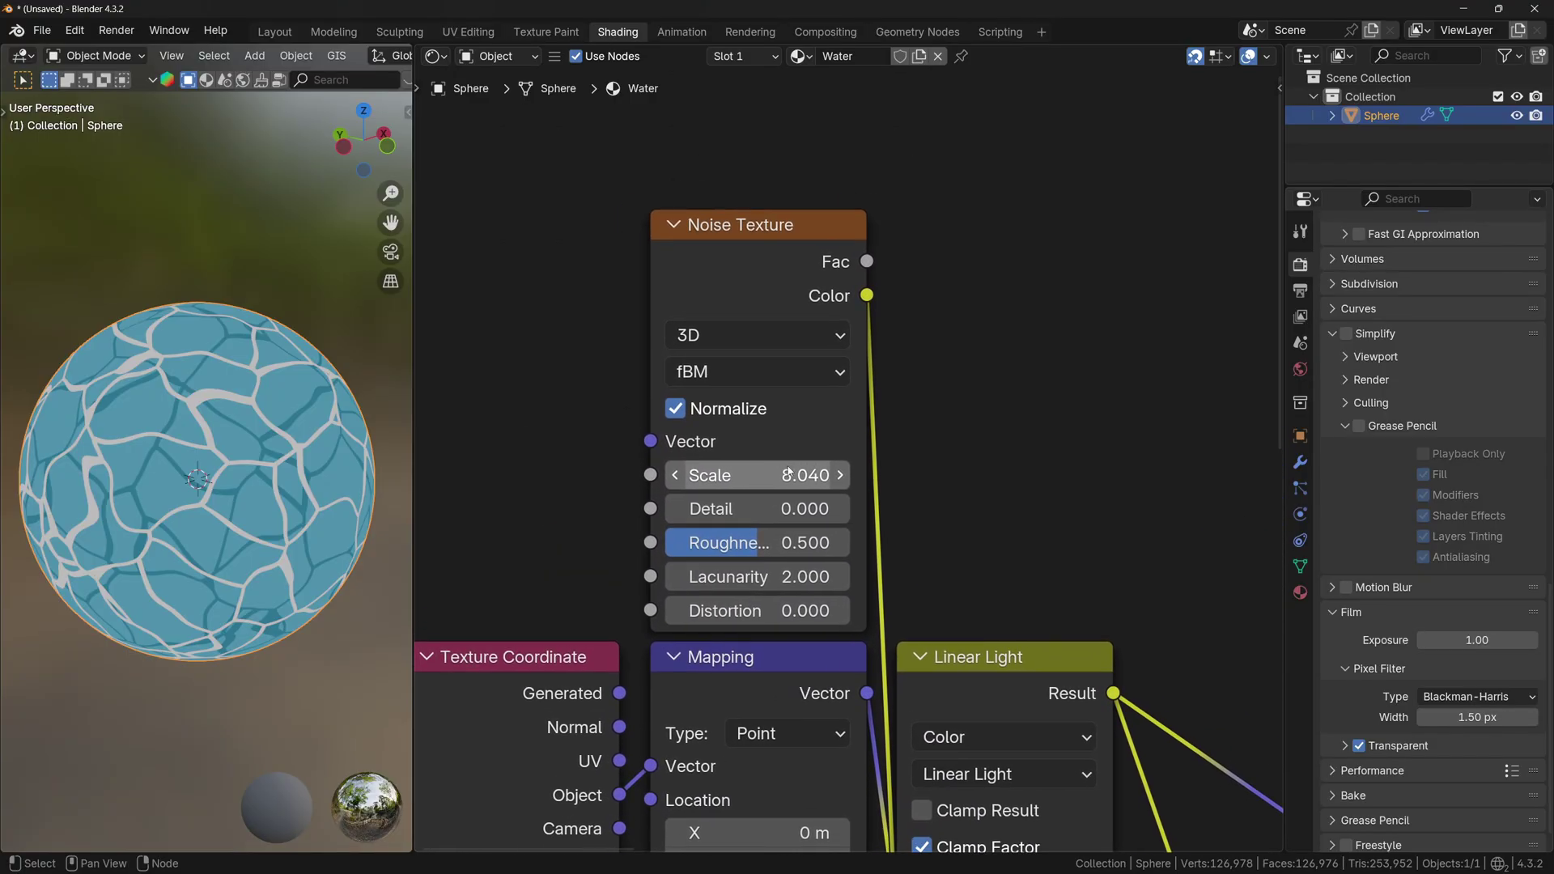
click(789, 466)
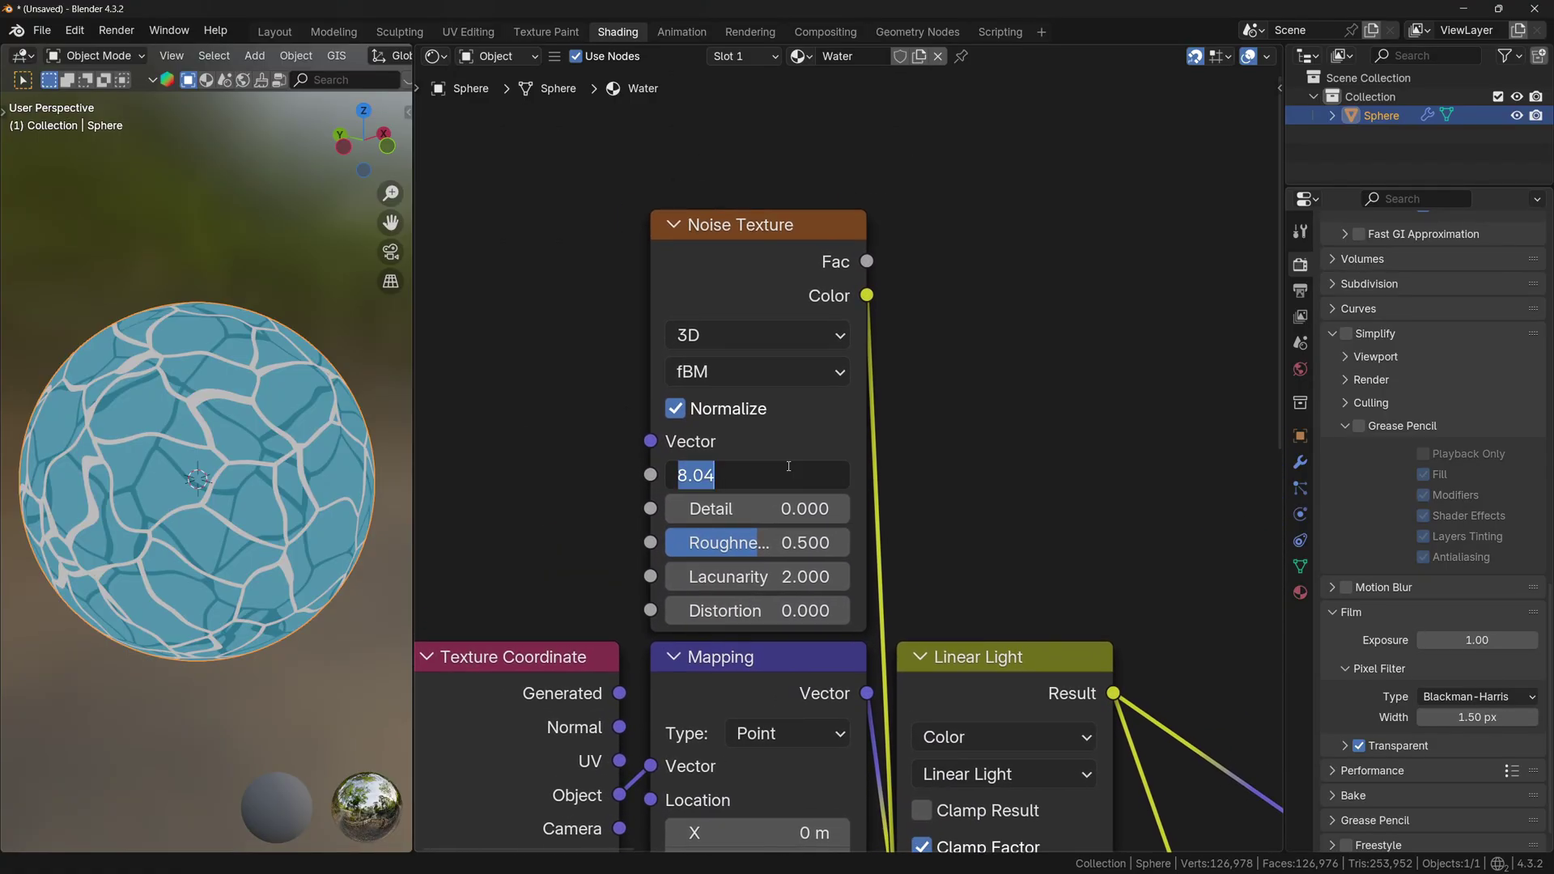
text(12)
key(Return)
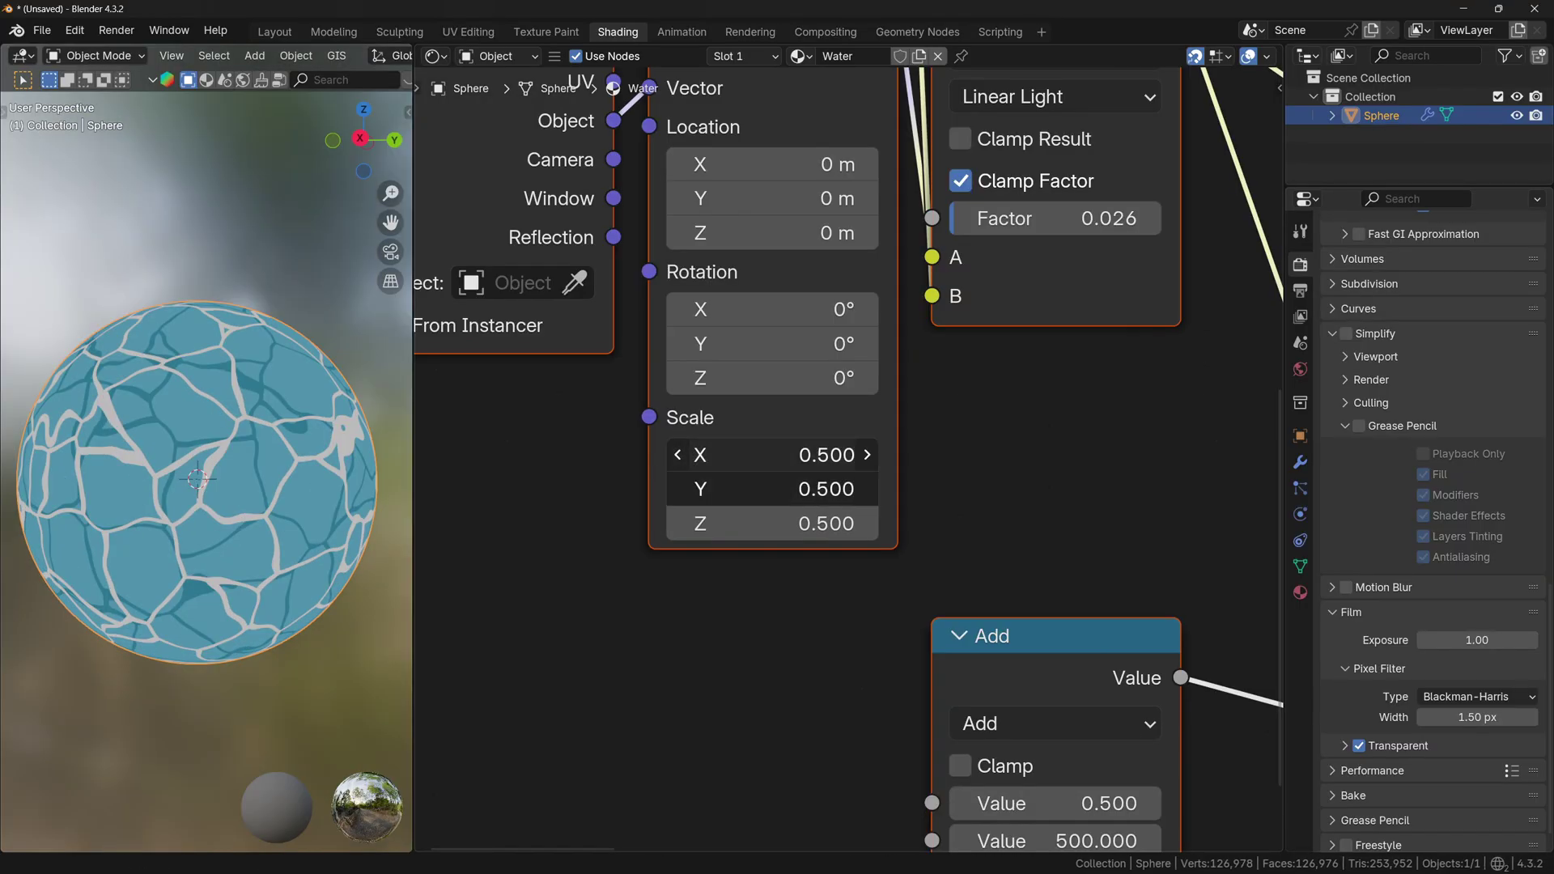
drag(772, 455, 732, 455)
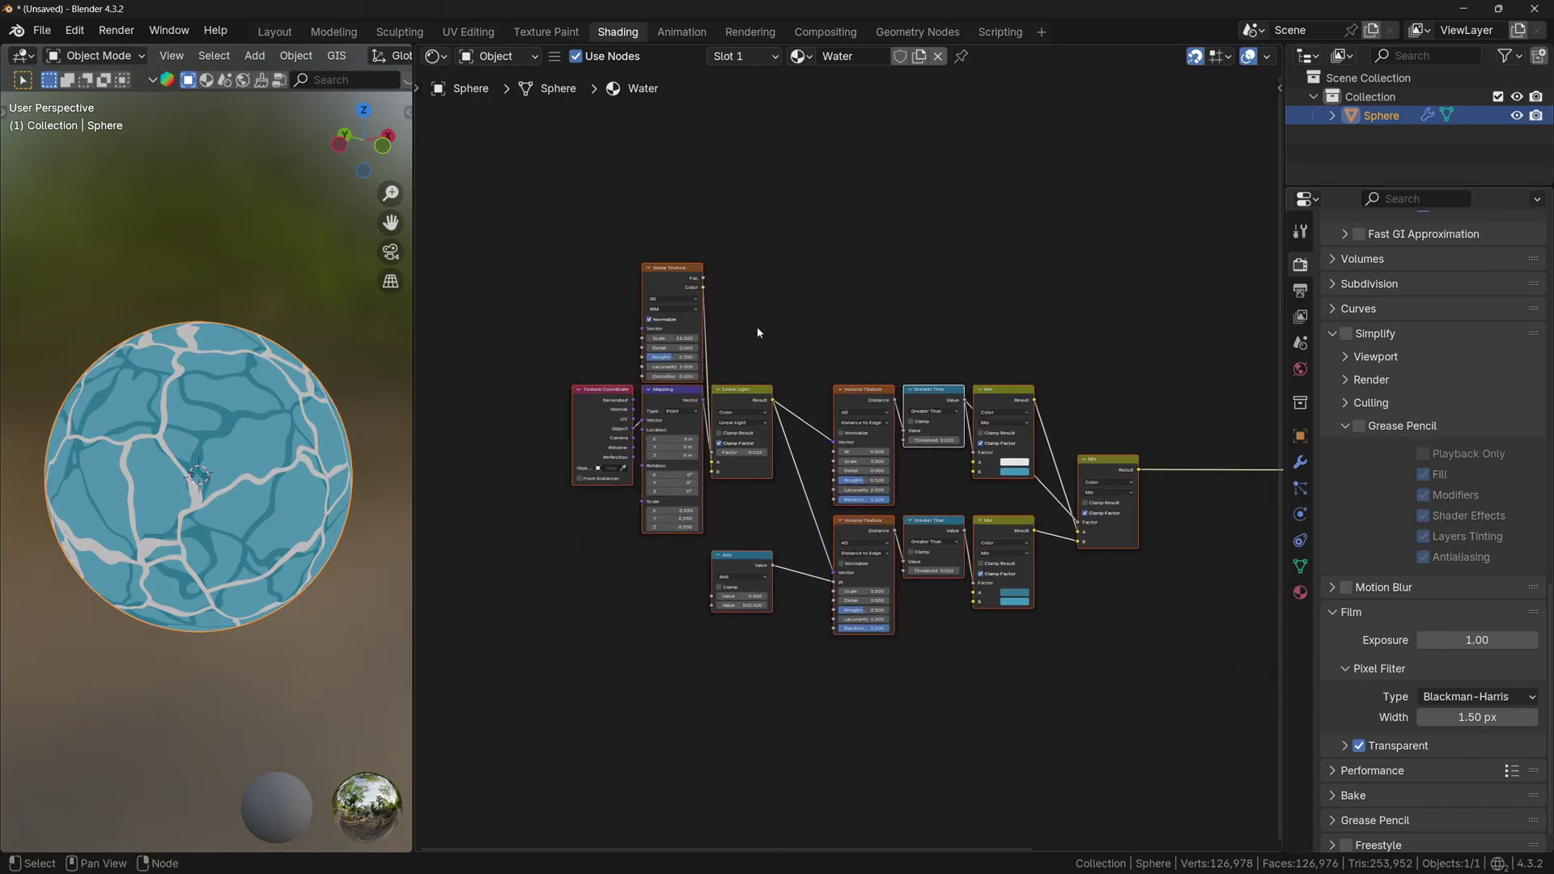
Add a Value input node in the empty area below the Texture Coordinate node.
key(shift+a)
click(757, 322)
text(v)
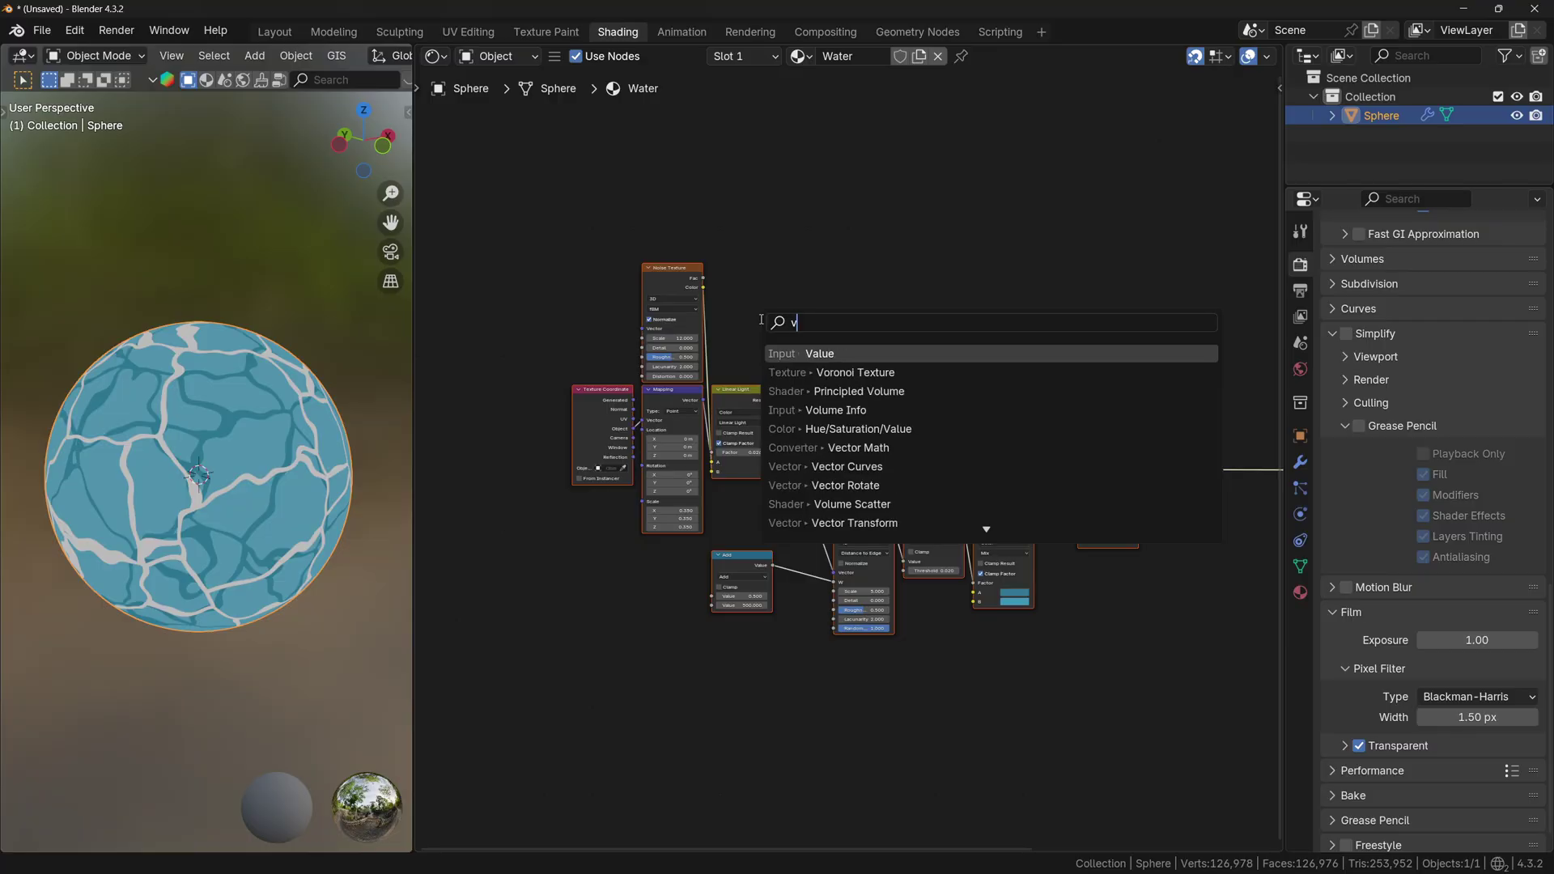
key(Return)
click(459, 560)
scroll(685, 599, up, 2)
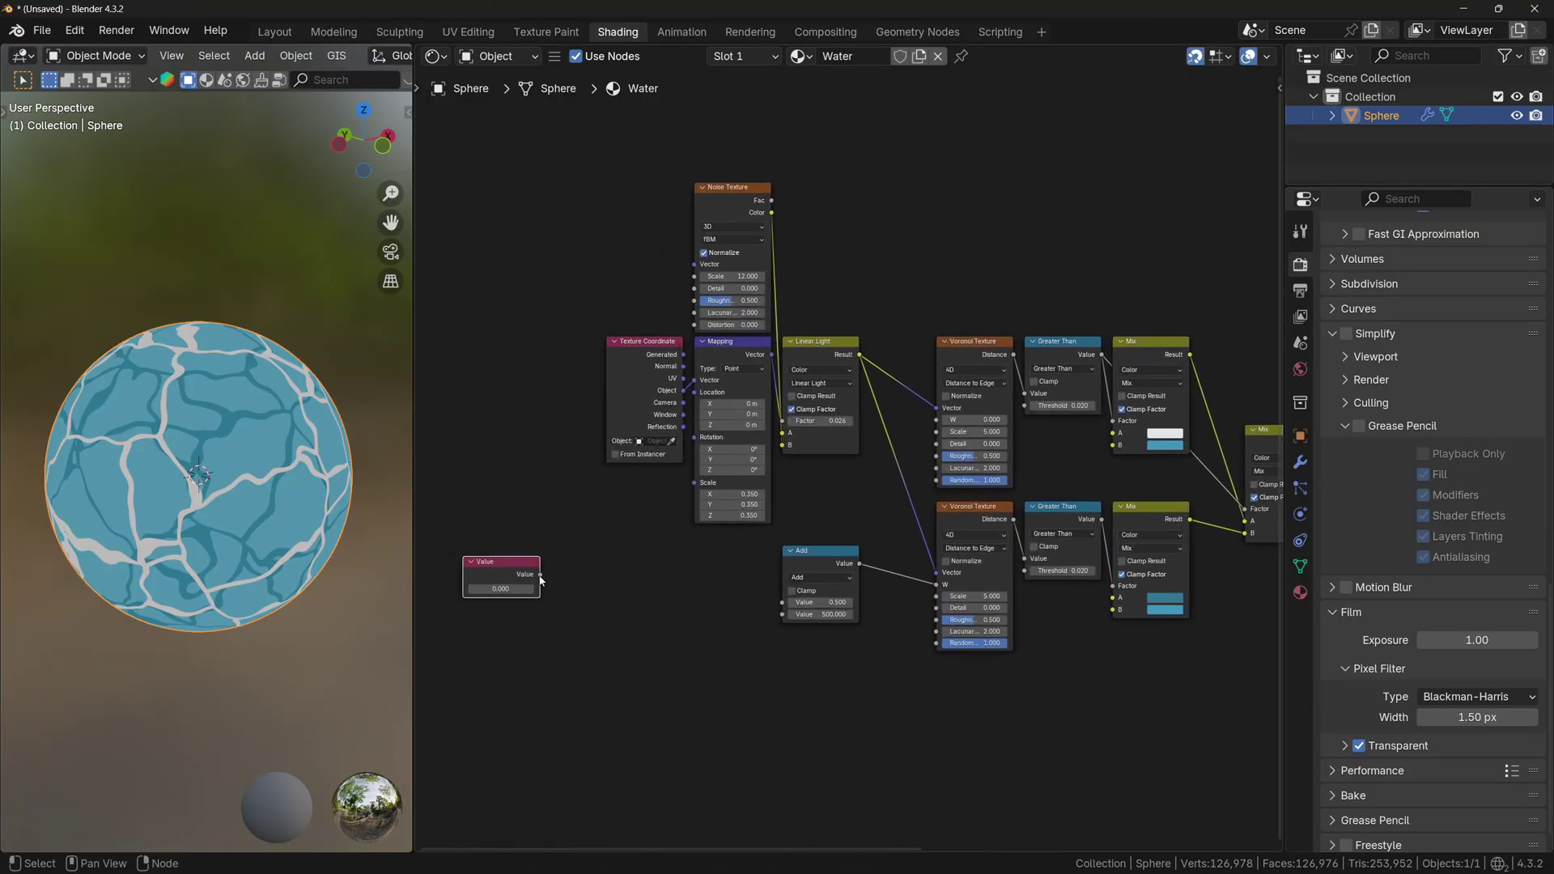
Link the Value node to the upper Voronoi Texture's W and the Add node's first value, and vary its number.
drag(540, 574, 843, 478)
drag(931, 422, 937, 420)
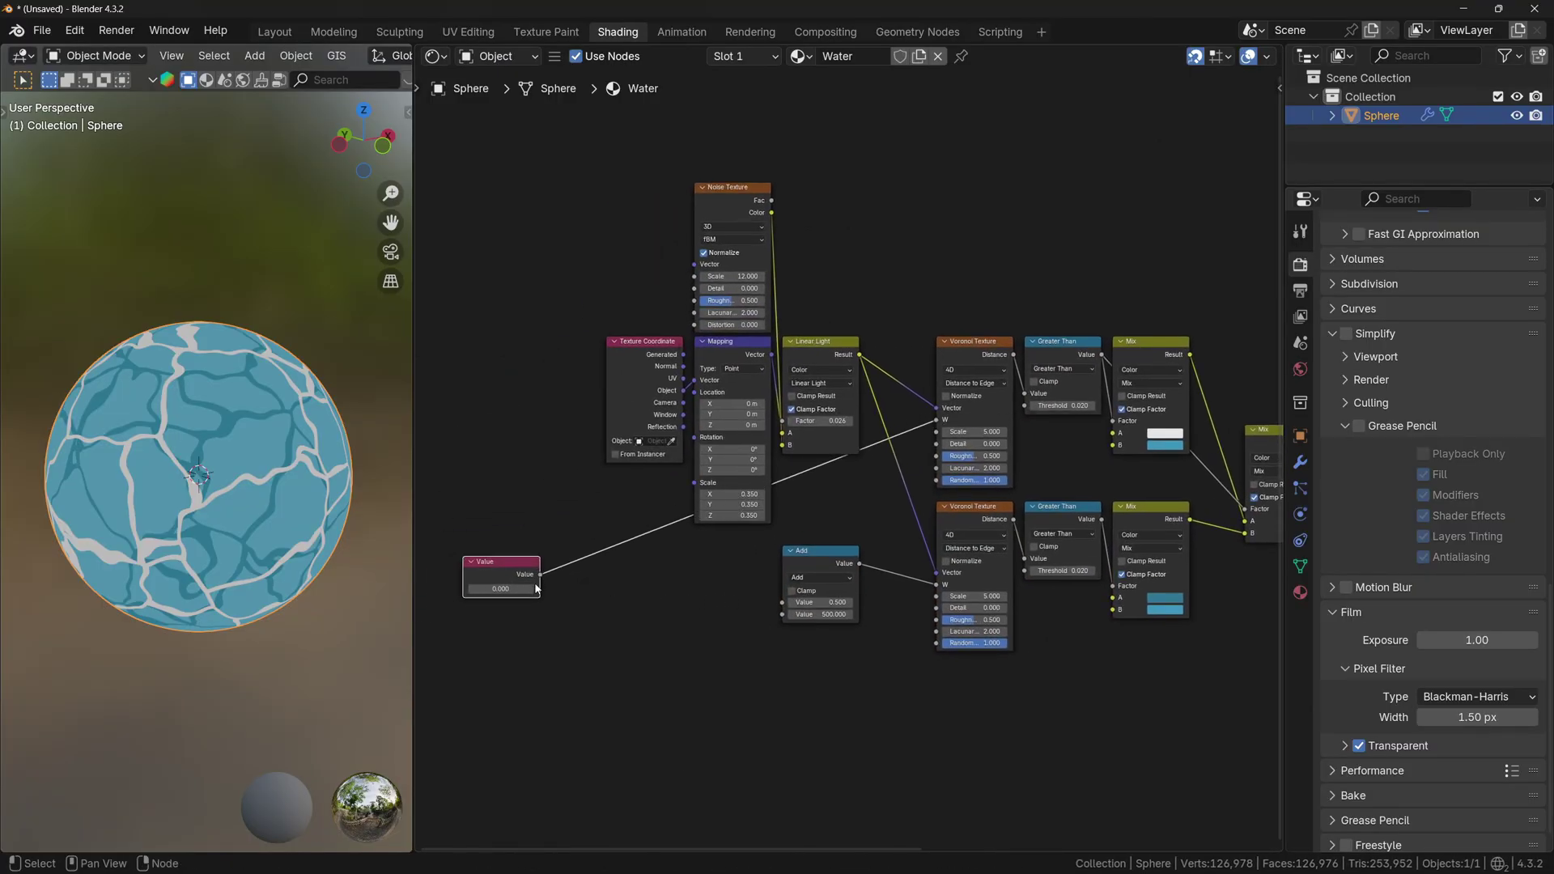
drag(540, 575, 782, 602)
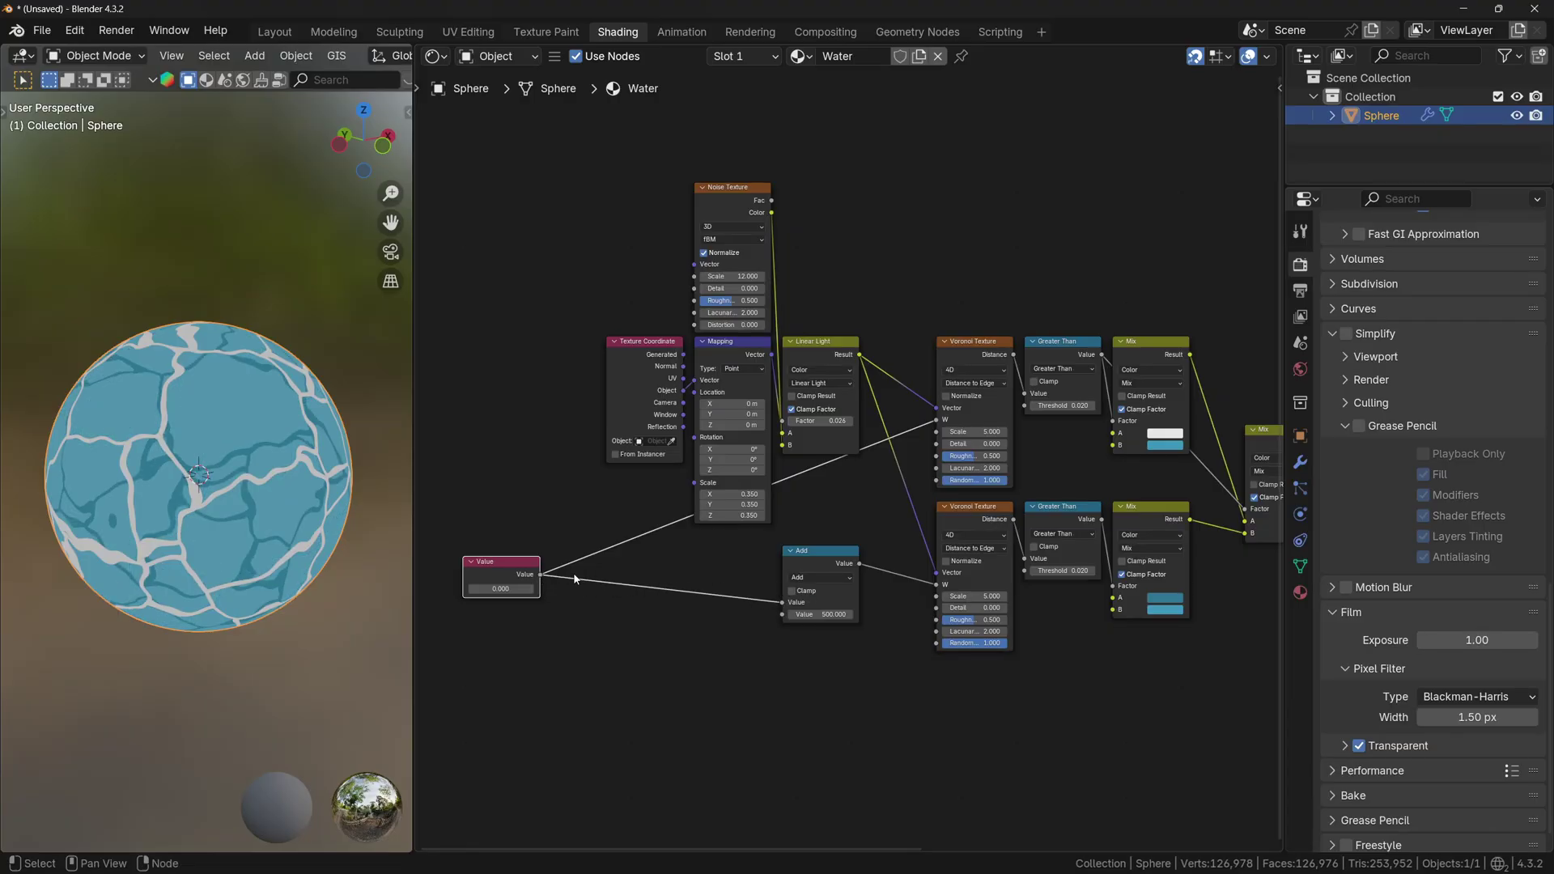
drag(503, 590, 566, 590)
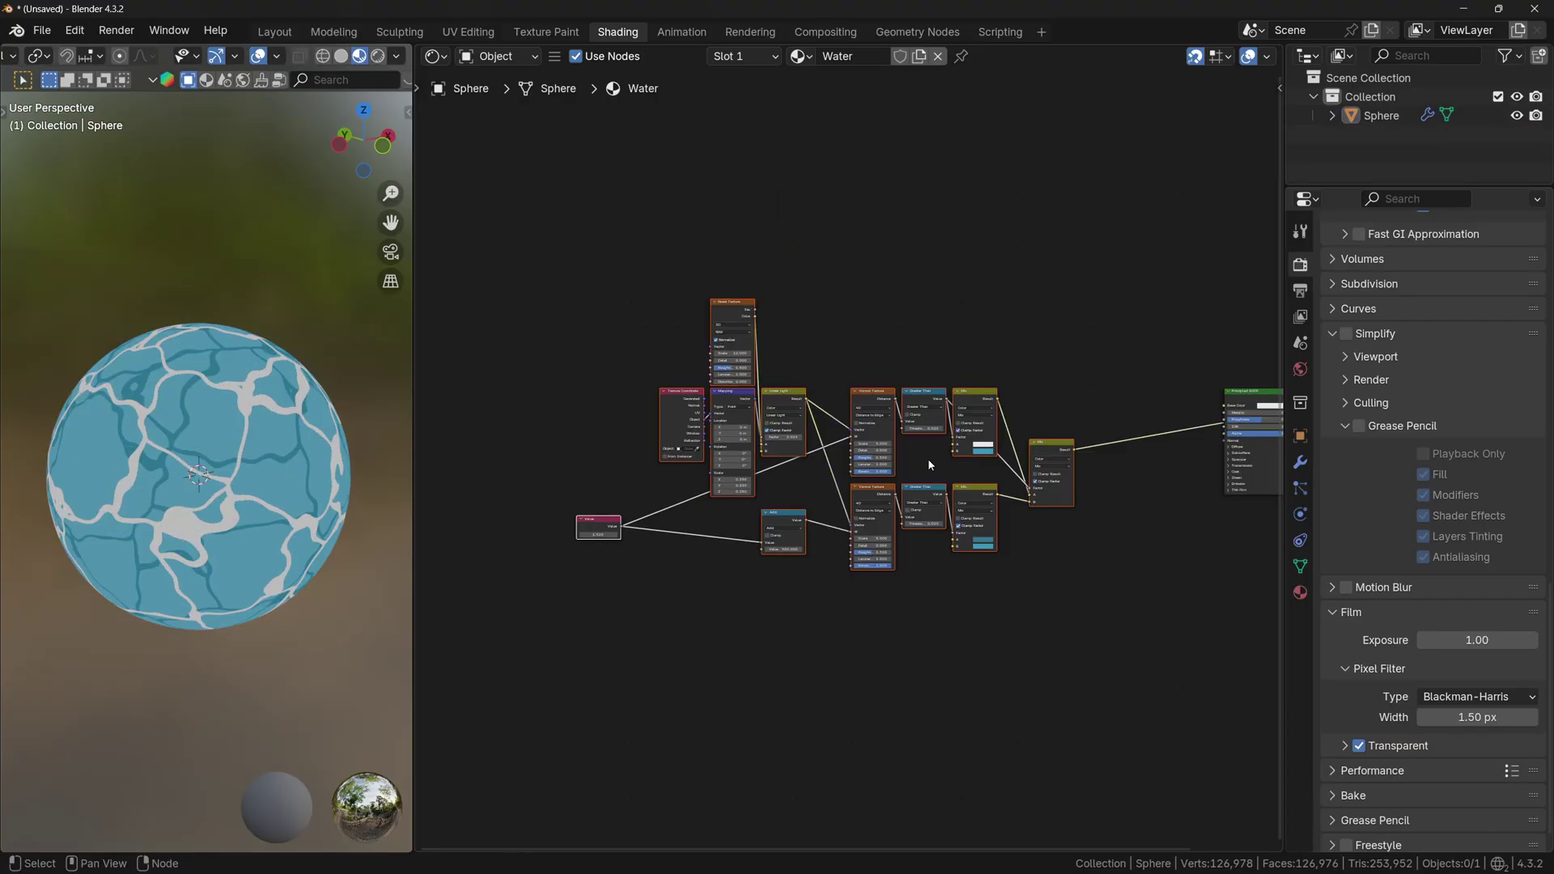
click(928, 458)
drag(1120, 226, 564, 694)
click(608, 602)
Add a Layer Weight node in the empty space above the water pattern nodes.
middle_drag(727, 414, 735, 595)
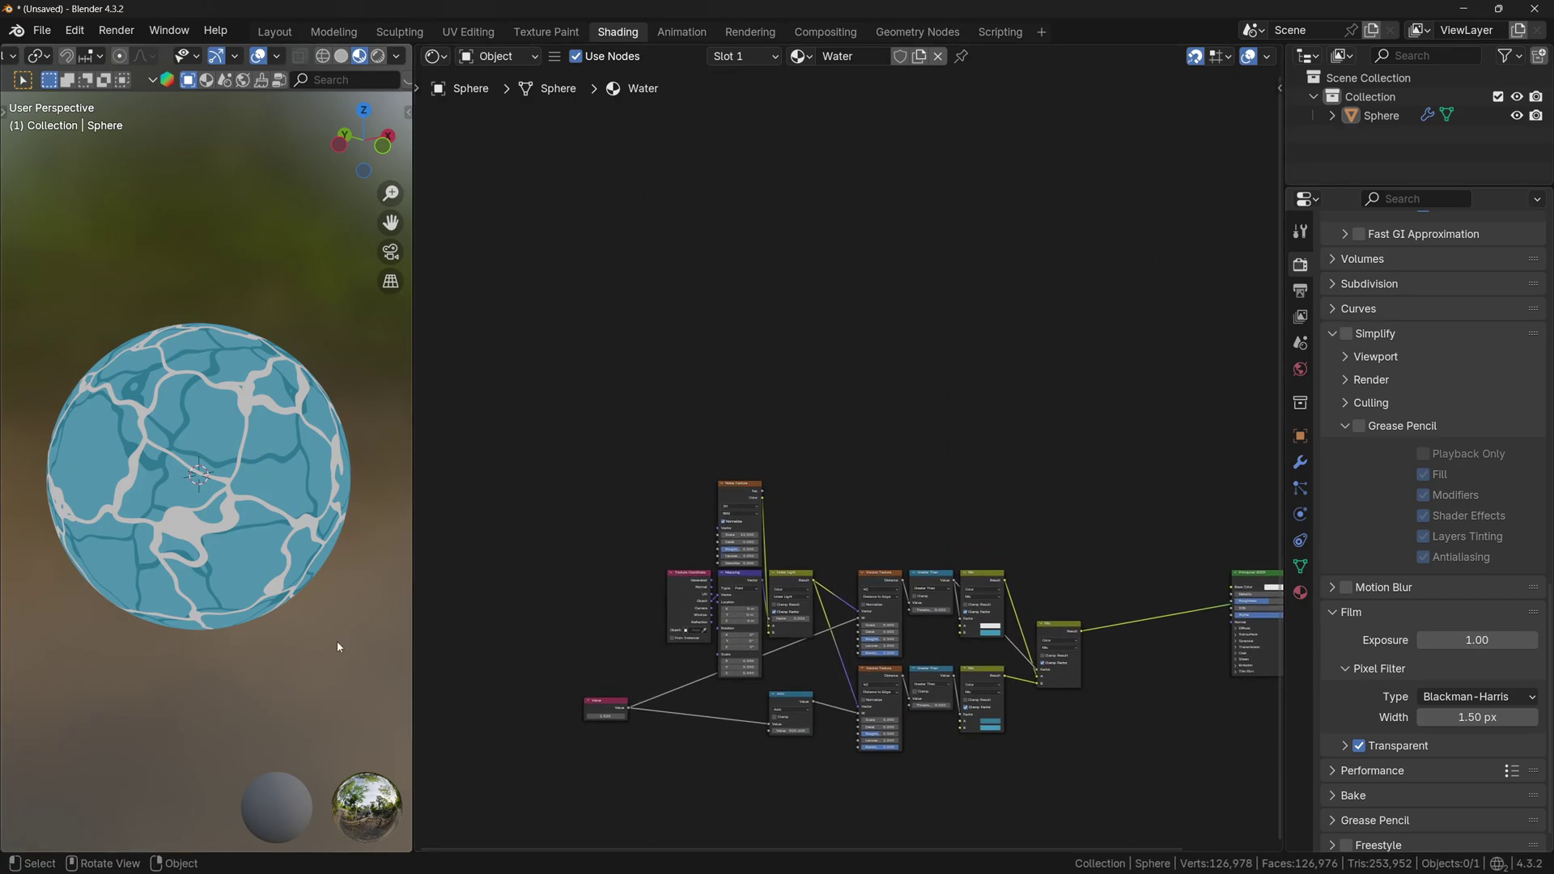
middle_drag(747, 268, 751, 374)
scroll(751, 374, up, 4)
key(shift+a)
click(751, 363)
text(lay)
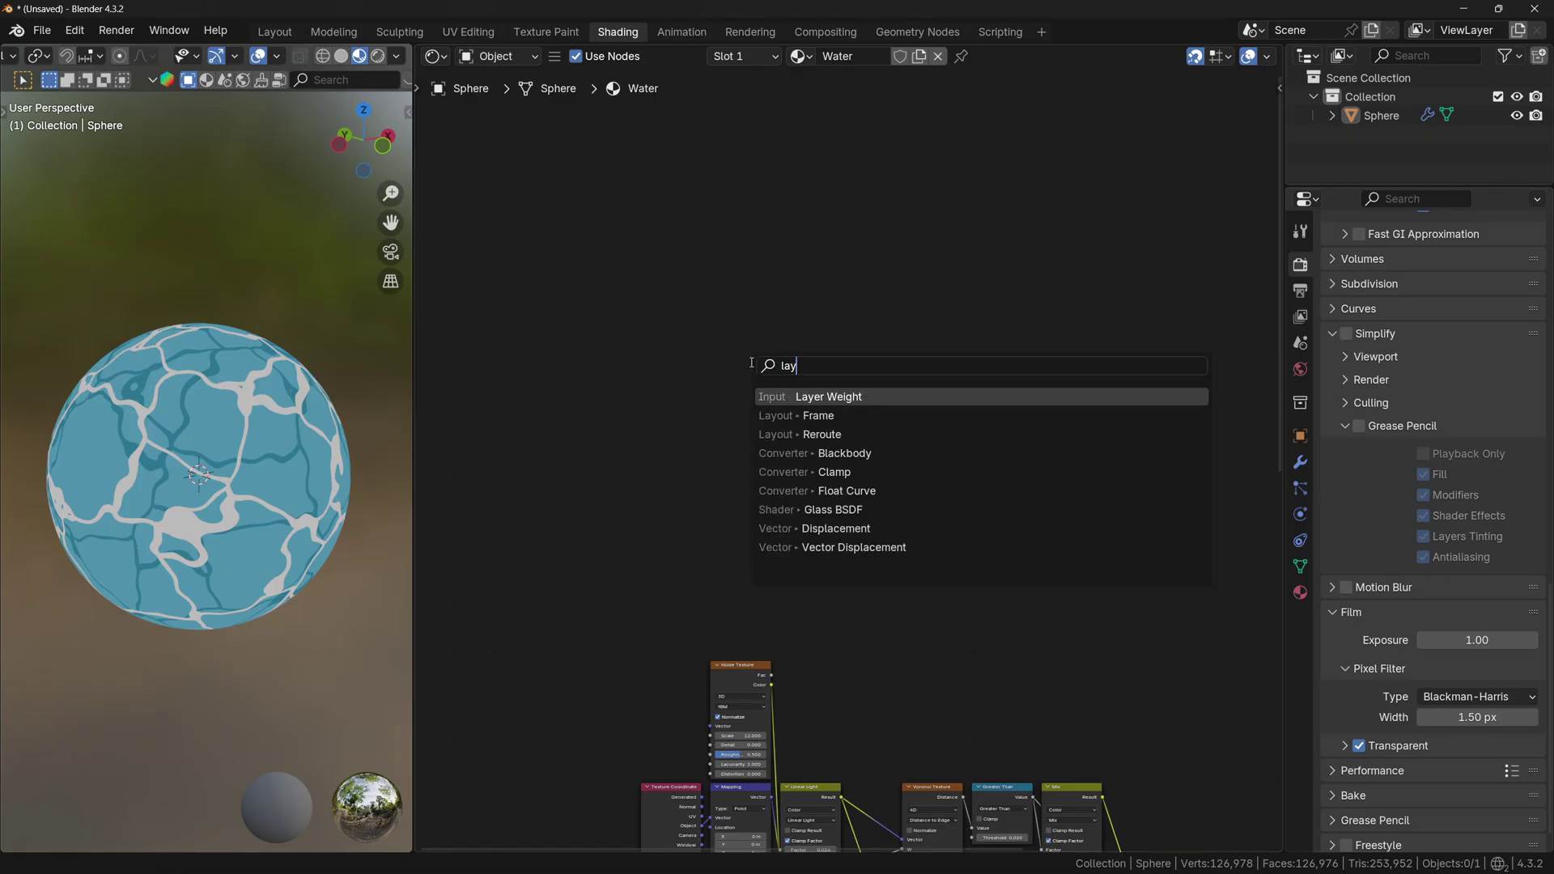
key(Return)
click(747, 445)
Feed the Layer Weight's Fresnel output into a new Color Ramp, moving its black stop inward and its white stop to 0.810.
drag(716, 376, 939, 314)
drag(716, 376, 876, 309)
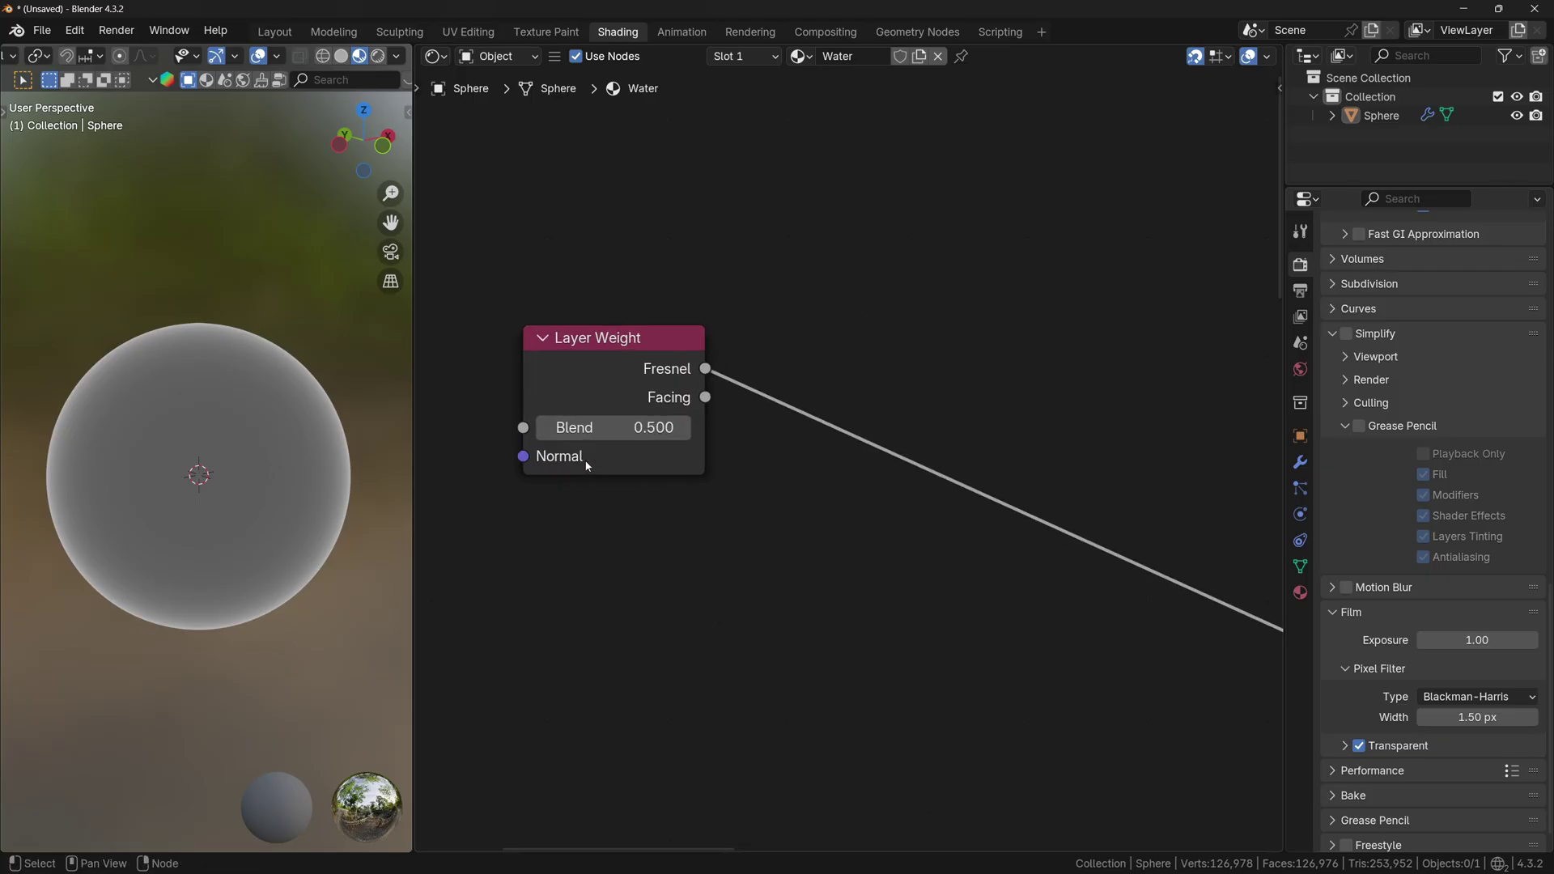
drag(704, 369, 824, 297)
text(ramp)
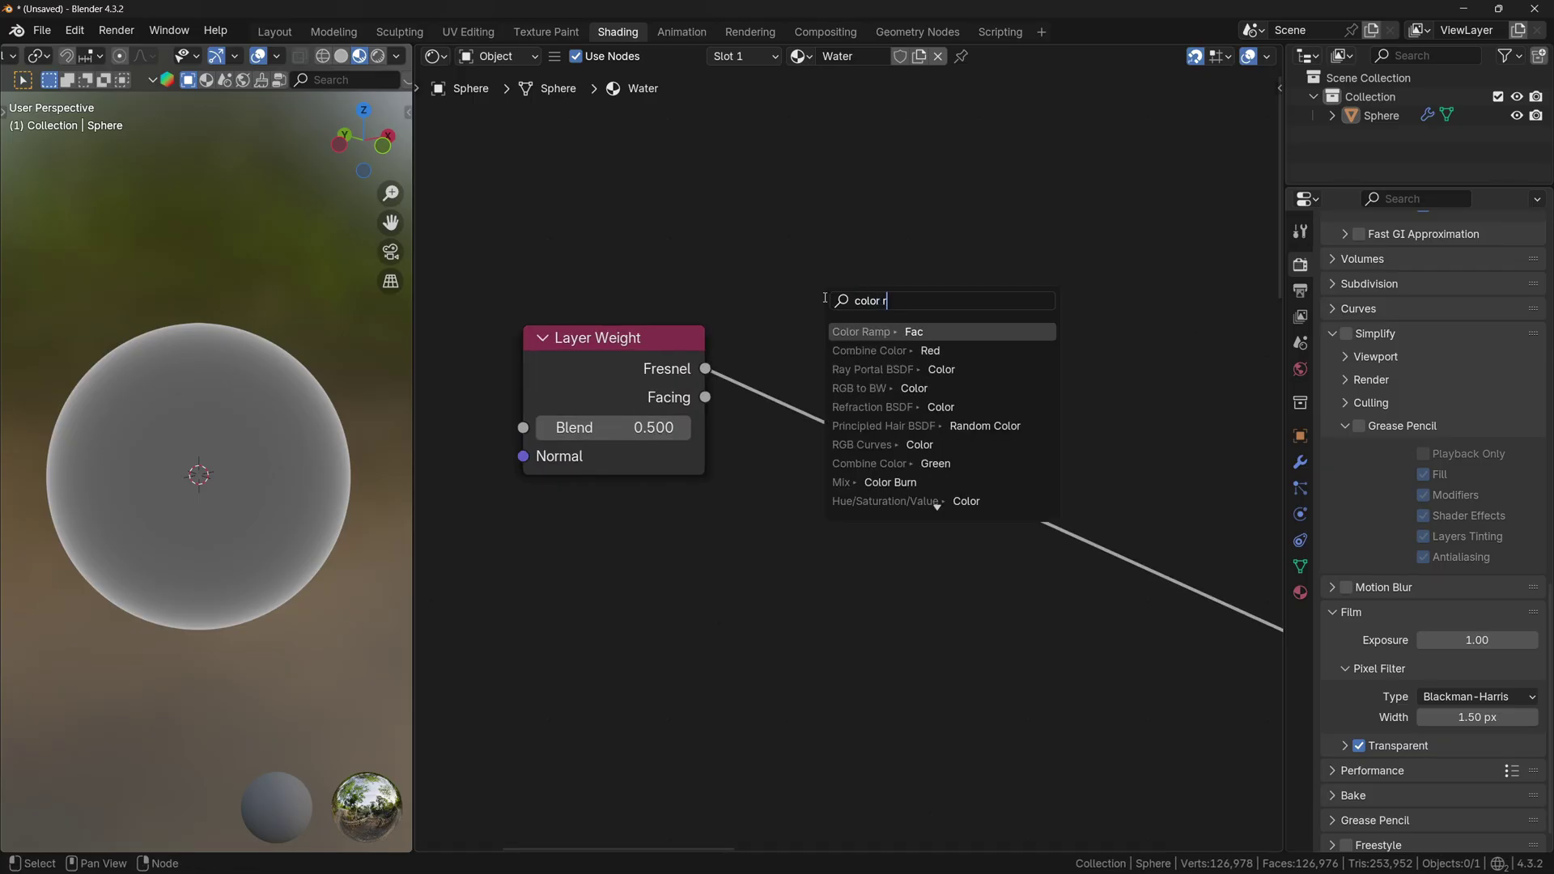
key(Return)
click(799, 219)
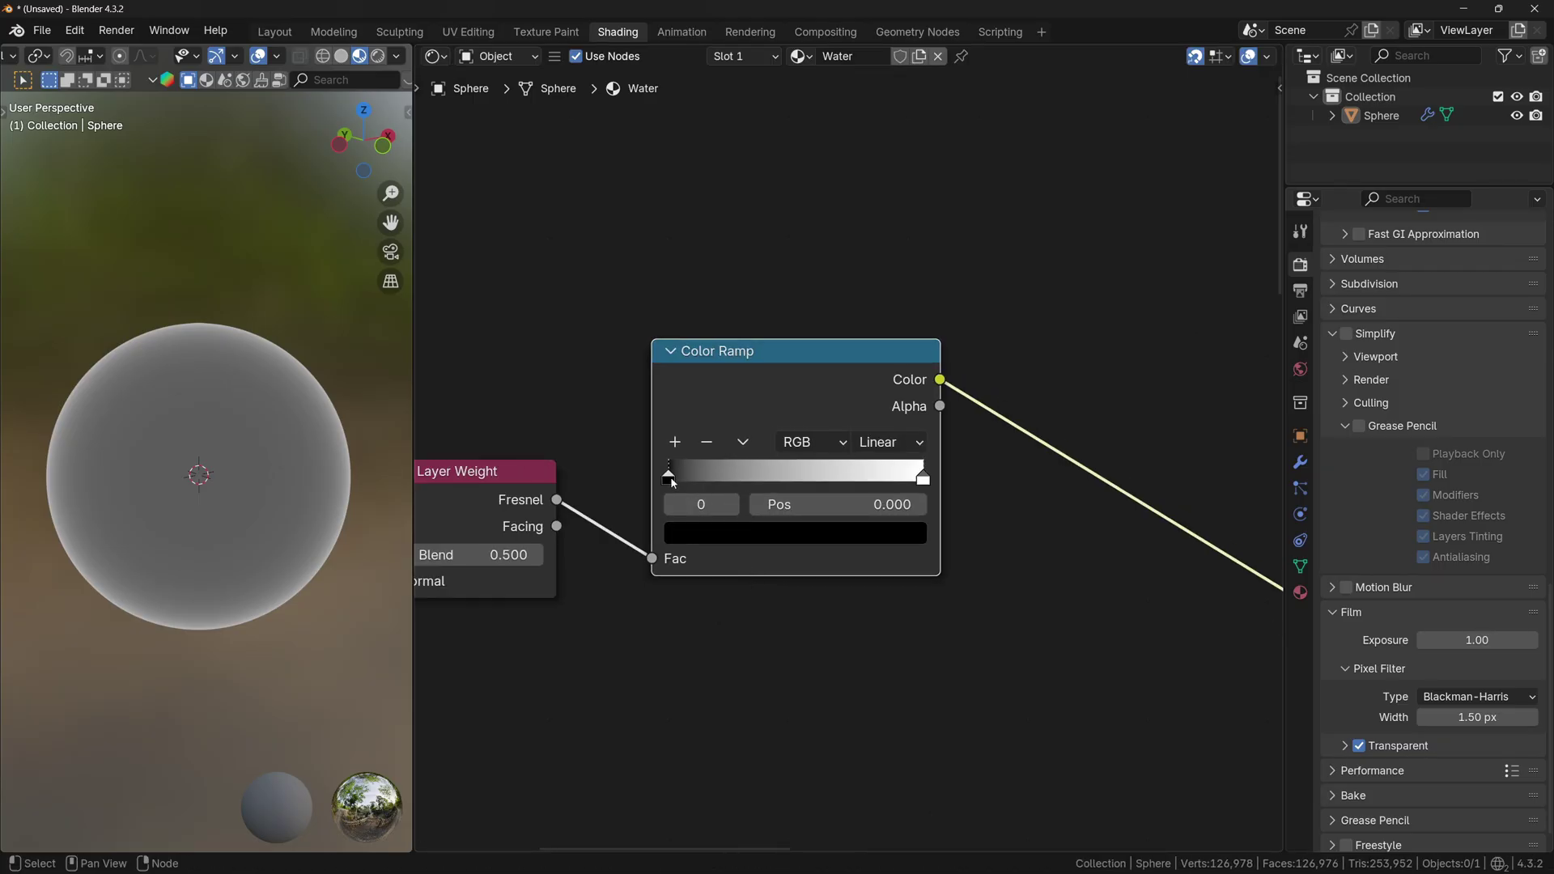
drag(672, 479, 694, 481)
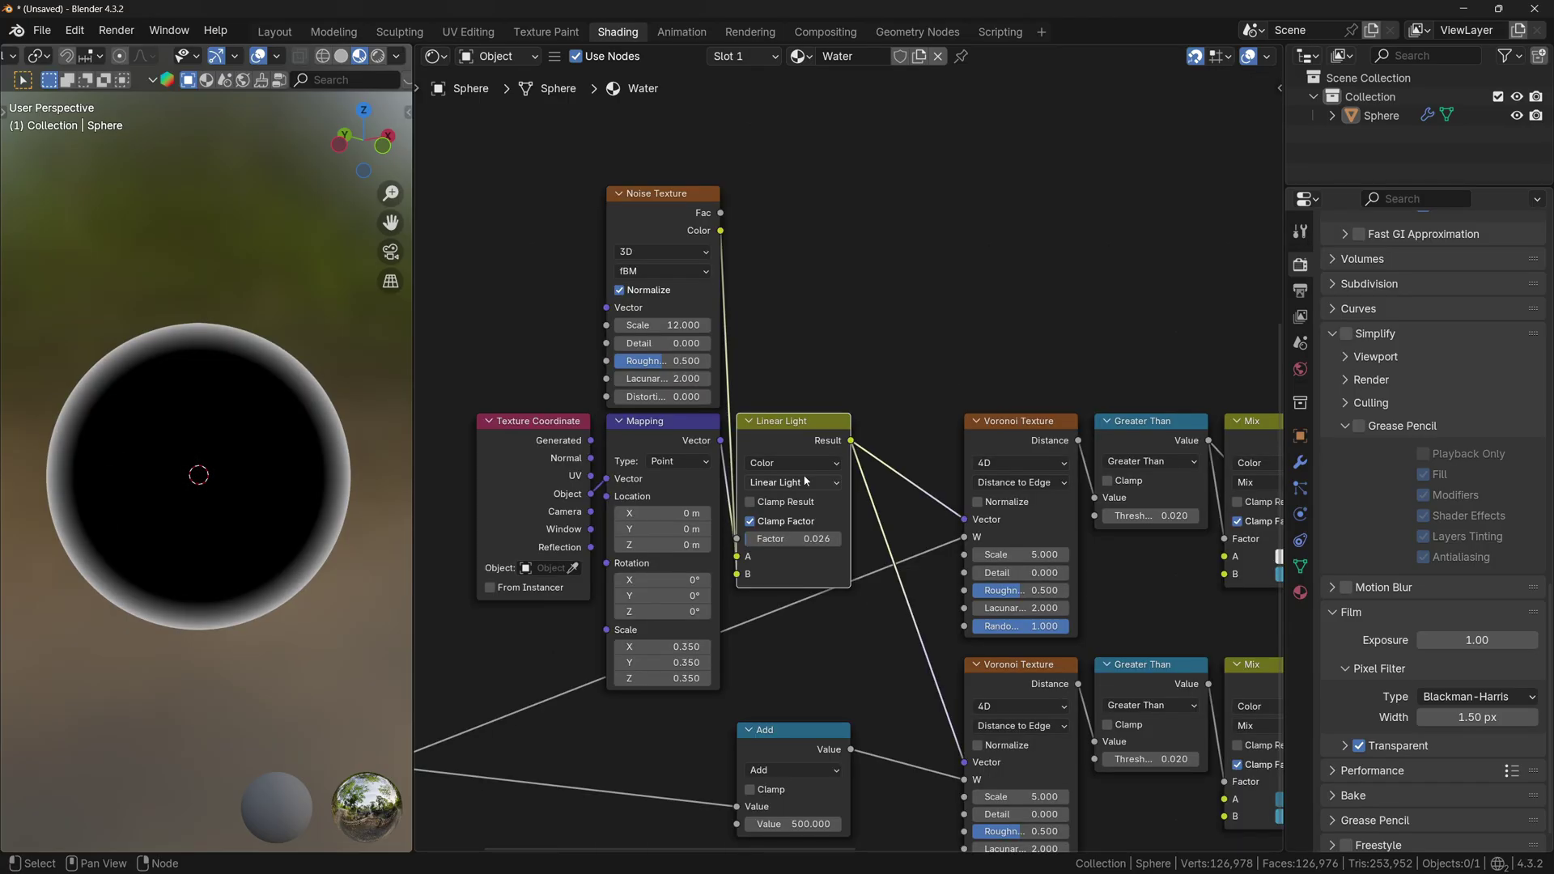
Duplicate the Linear Light node into the empty space beside and below the Color Ramp.
scroll(901, 441, down, 5)
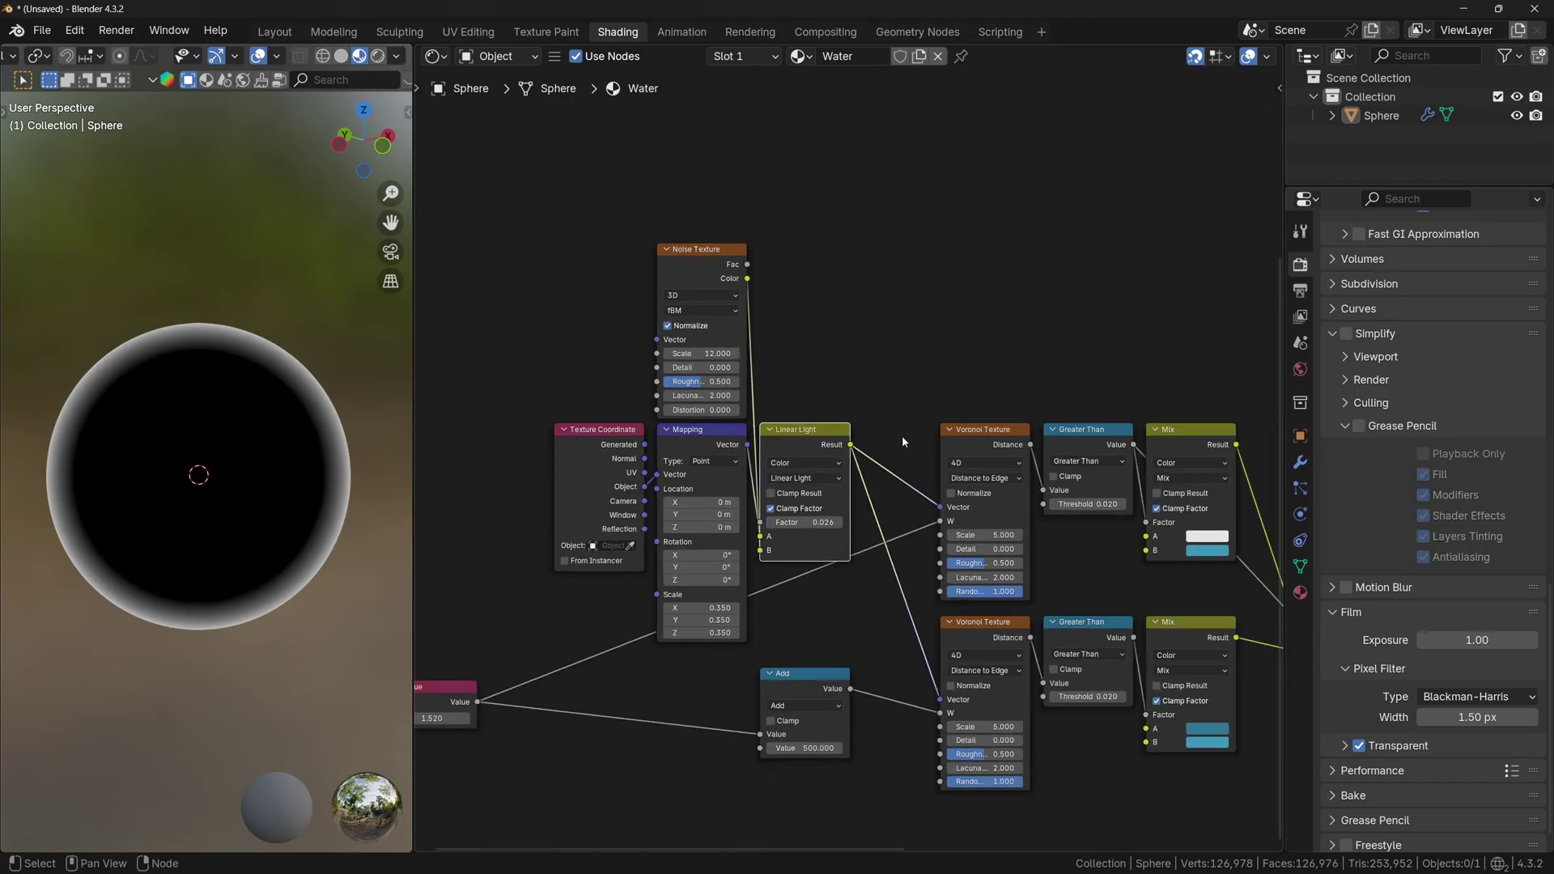
middle_drag(902, 474, 786, 725)
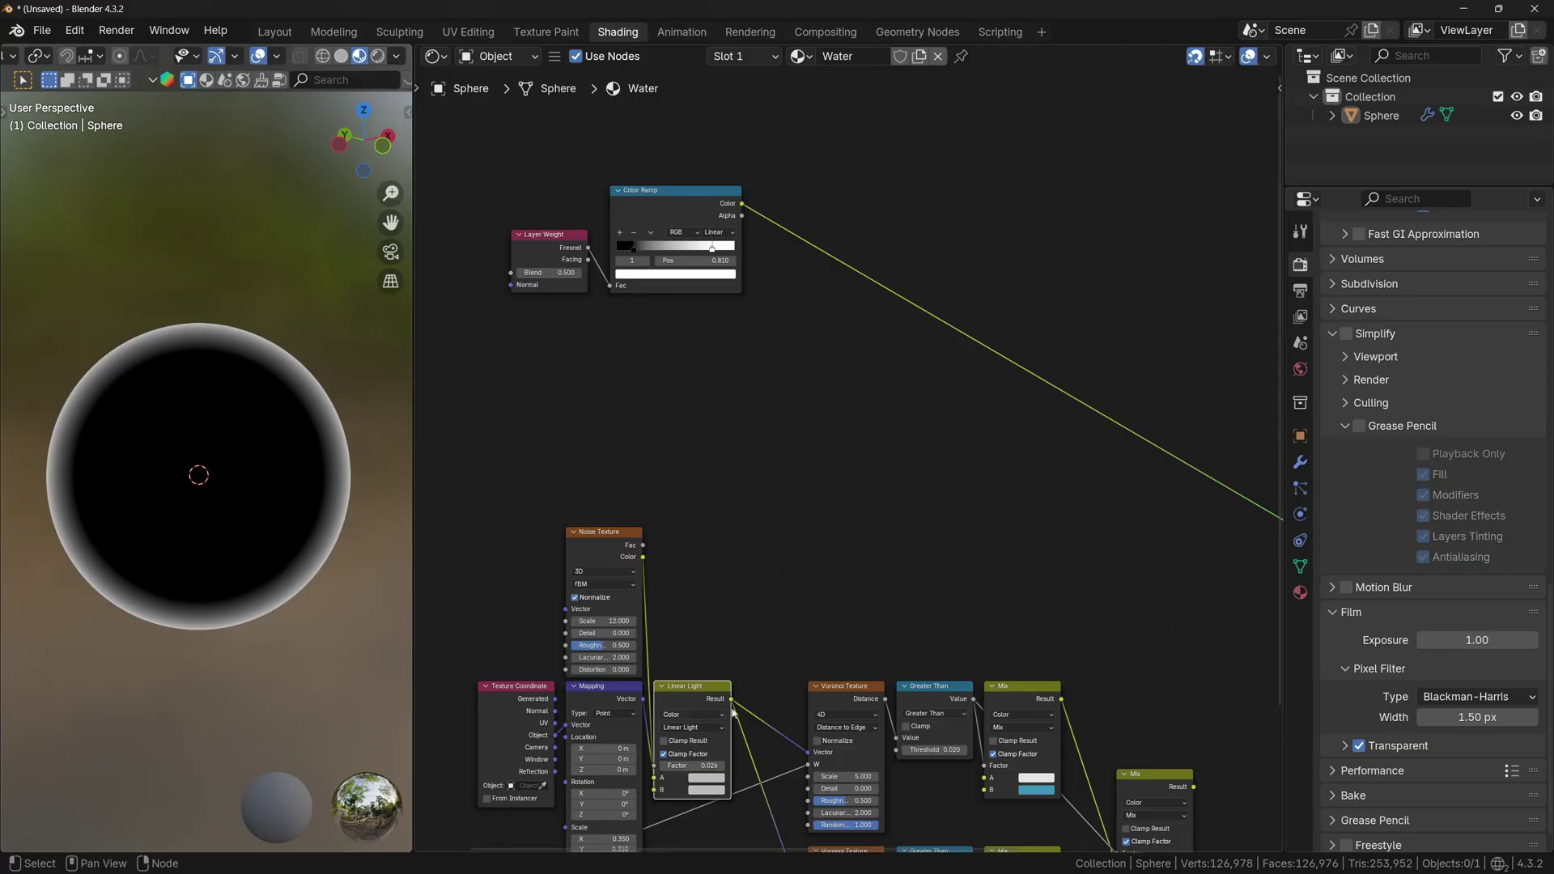
key(shift+d)
click(887, 337)
middle_drag(887, 337, 883, 382)
scroll(883, 364, up, 3)
middle_drag(804, 336, 895, 299)
Link the Color Ramp's Color to the copied Linear Light's B input and the Noise Texture's Fac to its A input.
drag(792, 182, 818, 248)
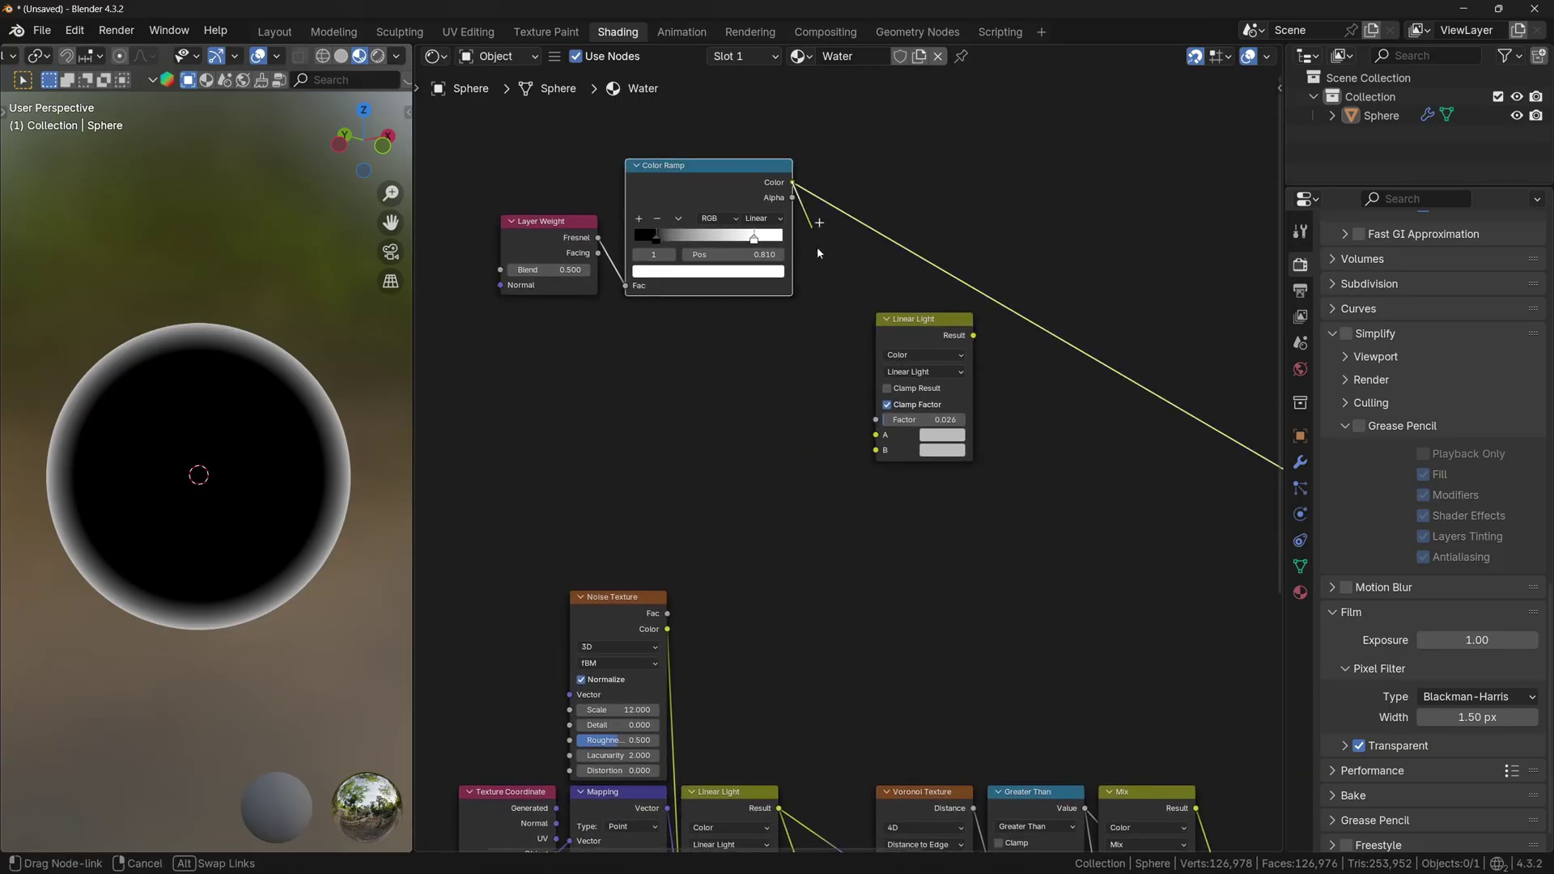
drag(857, 464, 861, 455)
scroll(645, 600, up, 1)
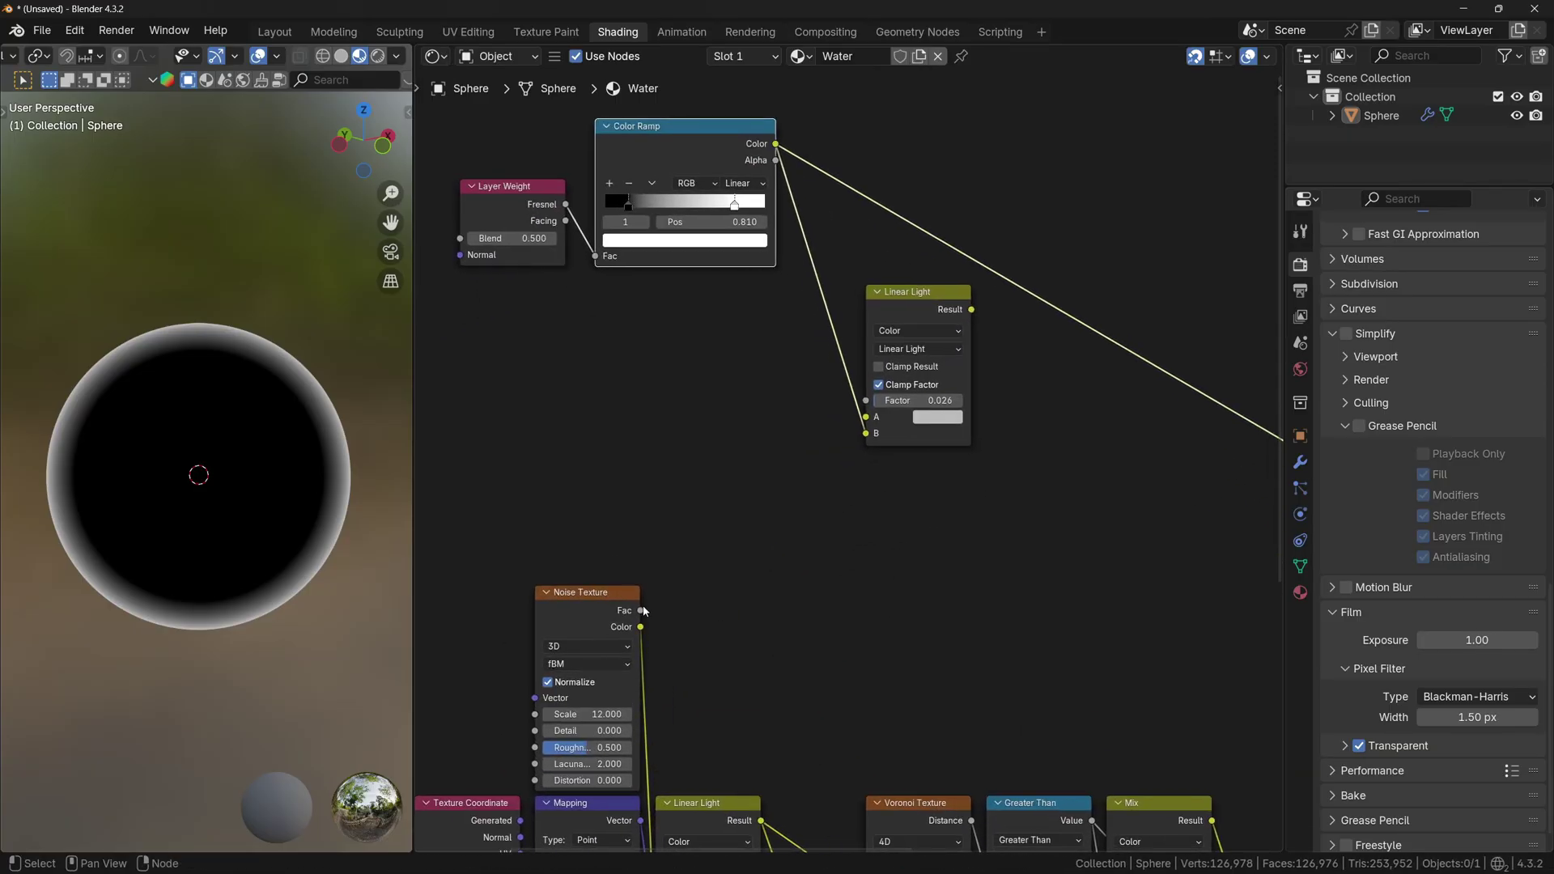
drag(642, 610, 721, 587)
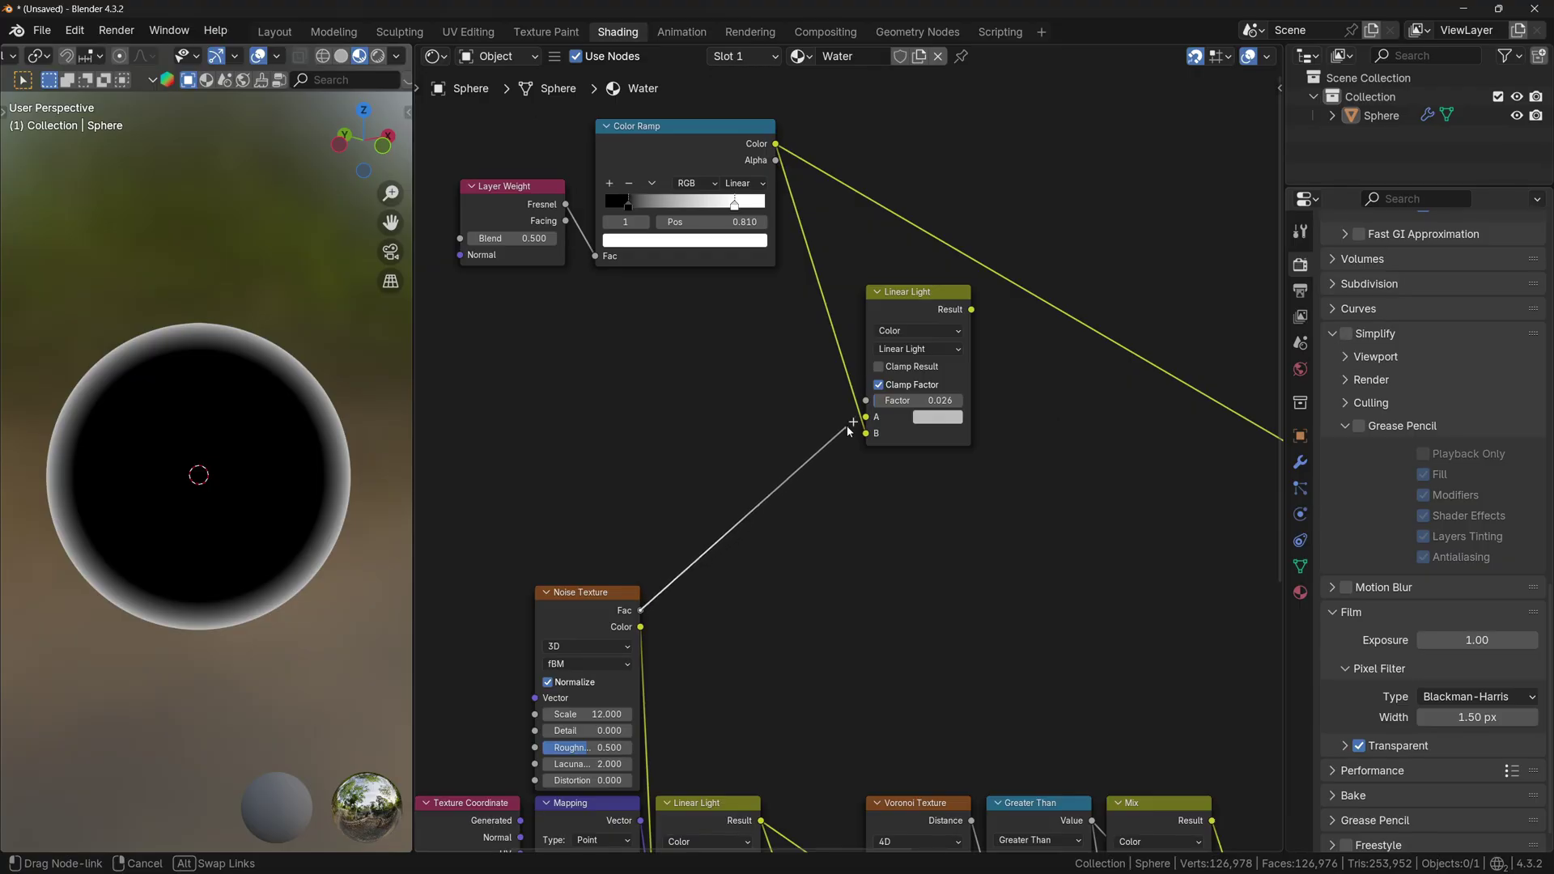
drag(849, 430, 860, 428)
Preview the copied Linear Light's result, setting its factor to 1.000 and the Color Ramp's white stop to 0.523.
scroll(790, 513, up, 4)
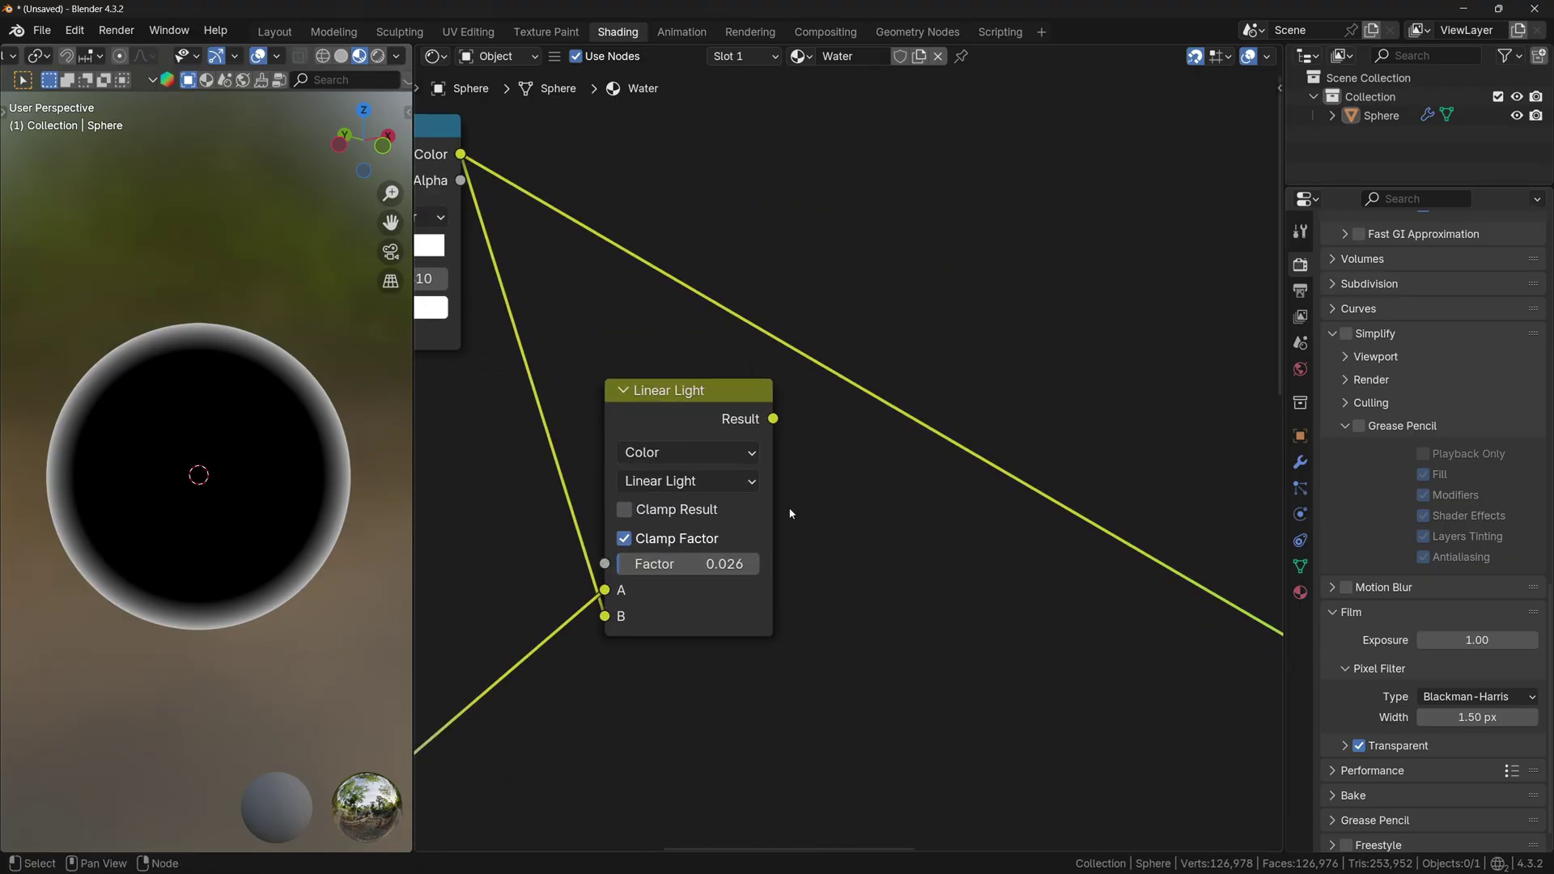
ctrl+shift+click(693, 411)
drag(672, 565, 784, 564)
drag(732, 564, 759, 564)
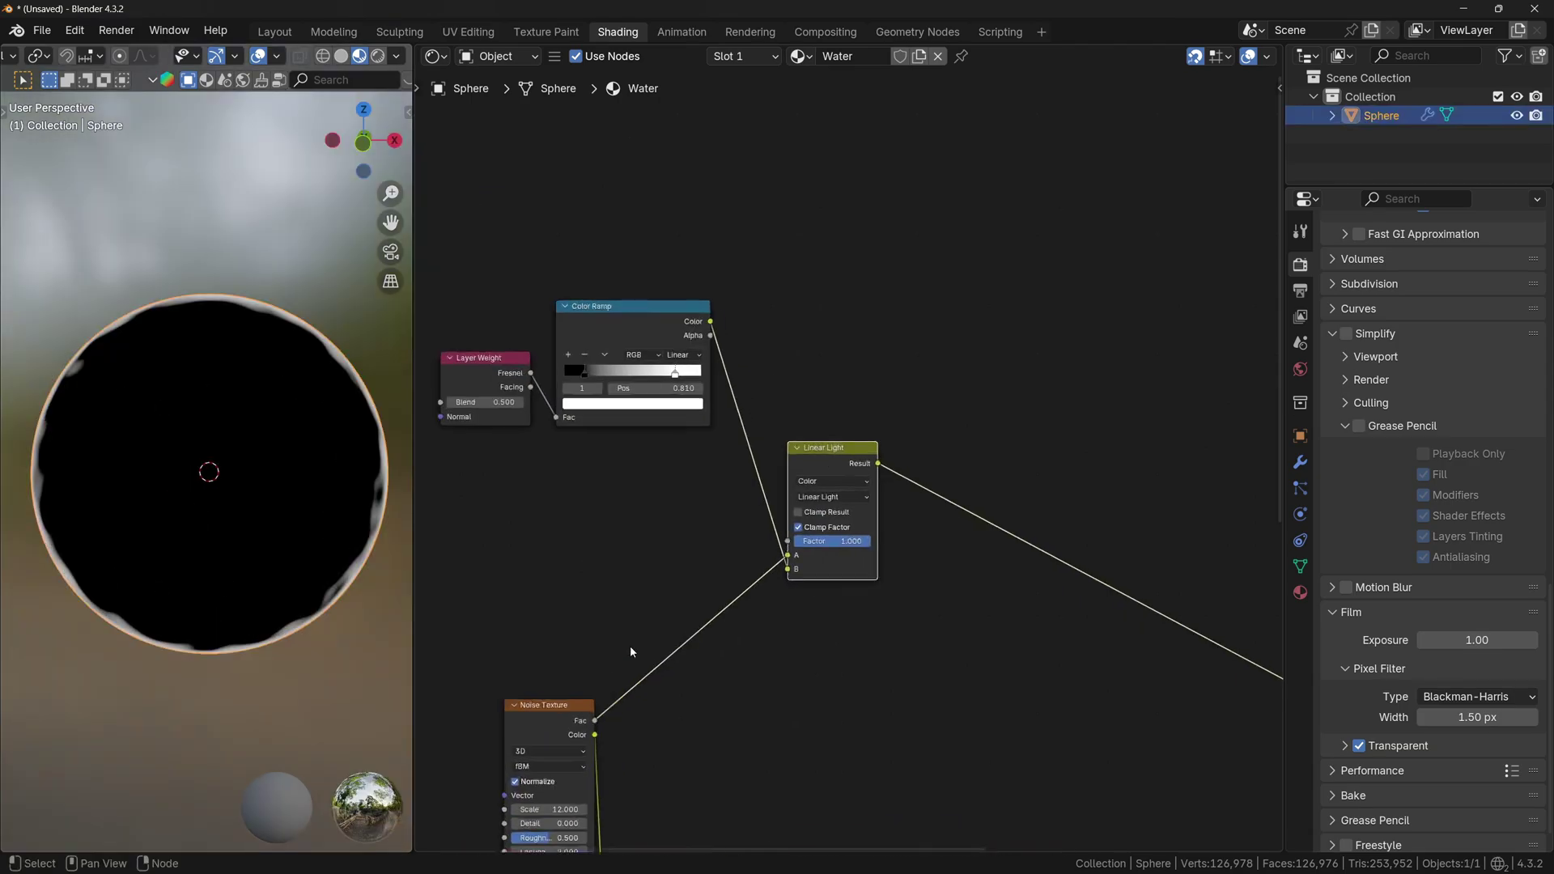
scroll(615, 631, up, 1)
middle_drag(563, 584, 660, 579)
middle_drag(225, 516, 173, 464)
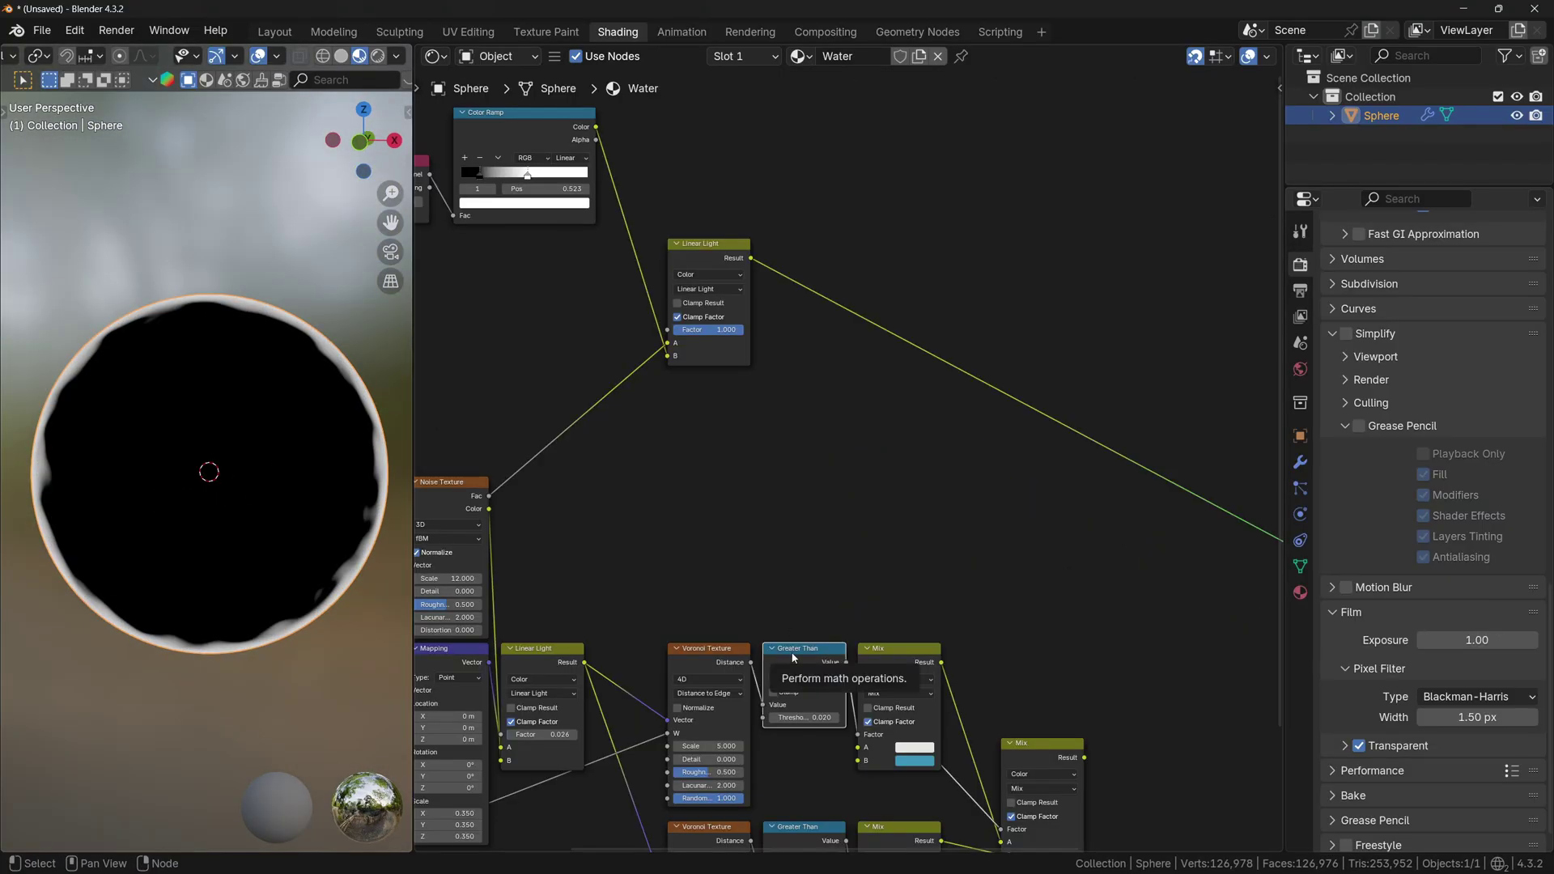
Duplicate the upper Greater Than node, feed it the copied Linear Light's result, and line both nodes up after the Color Ramp.
key(shift+d)
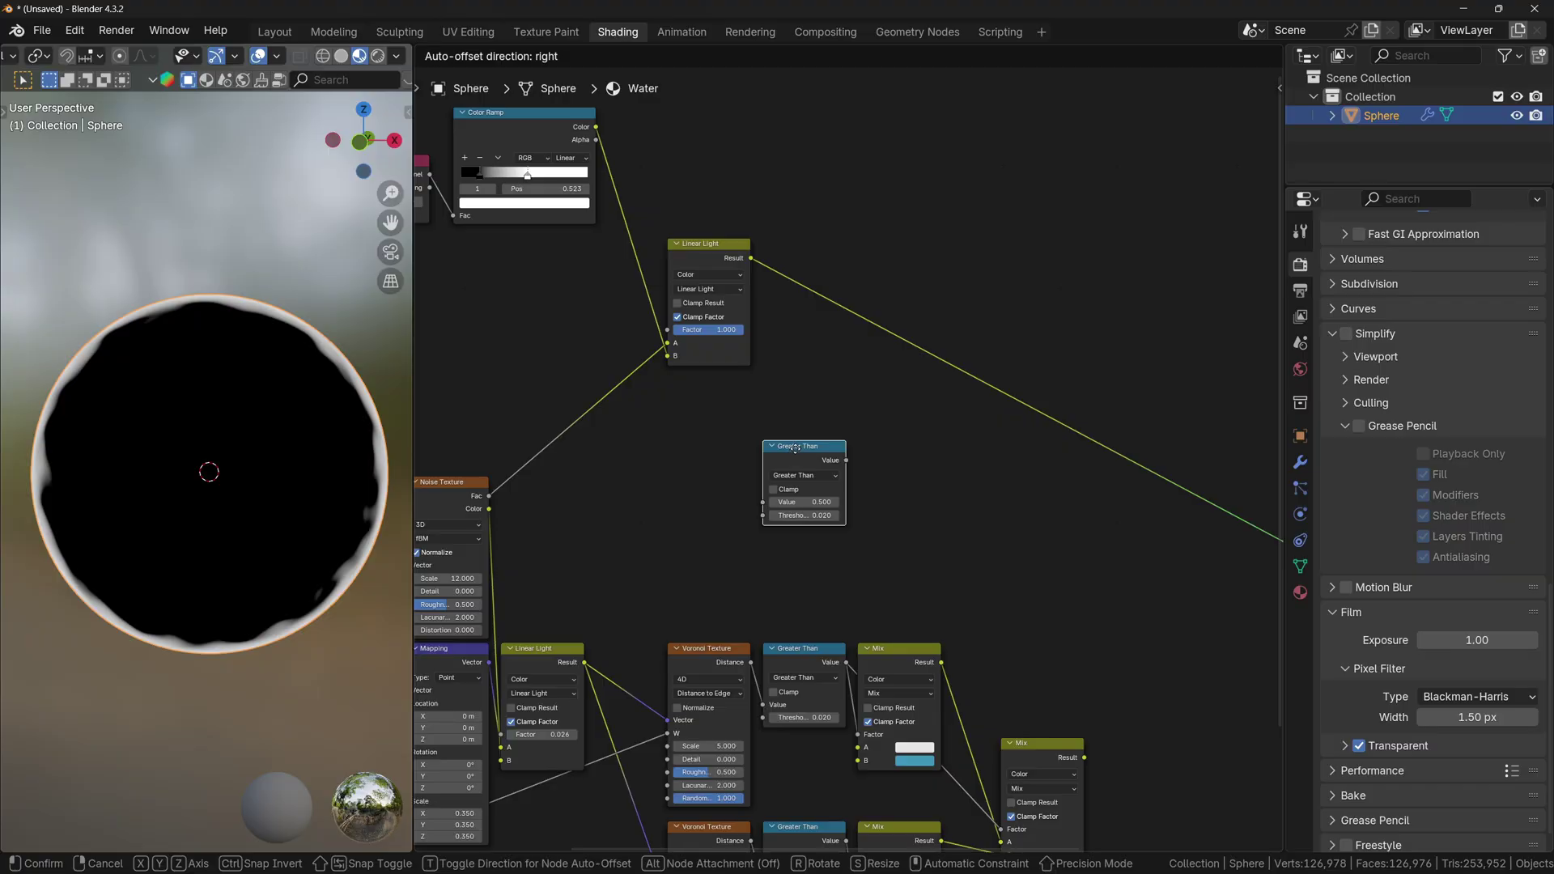
click(808, 271)
key(g)
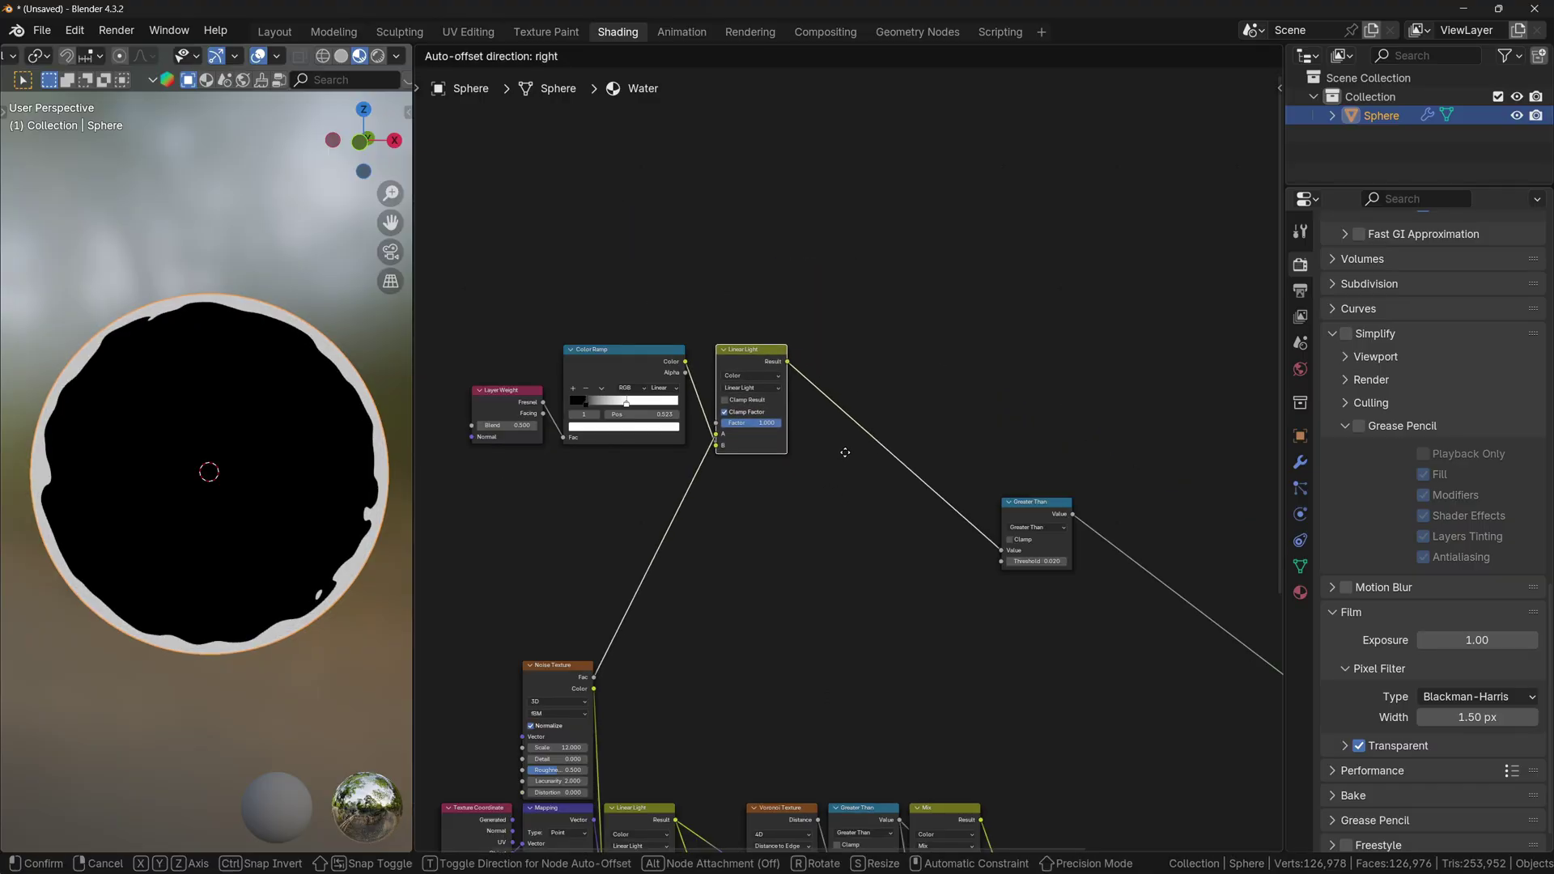
click(826, 449)
drag(1046, 503, 855, 367)
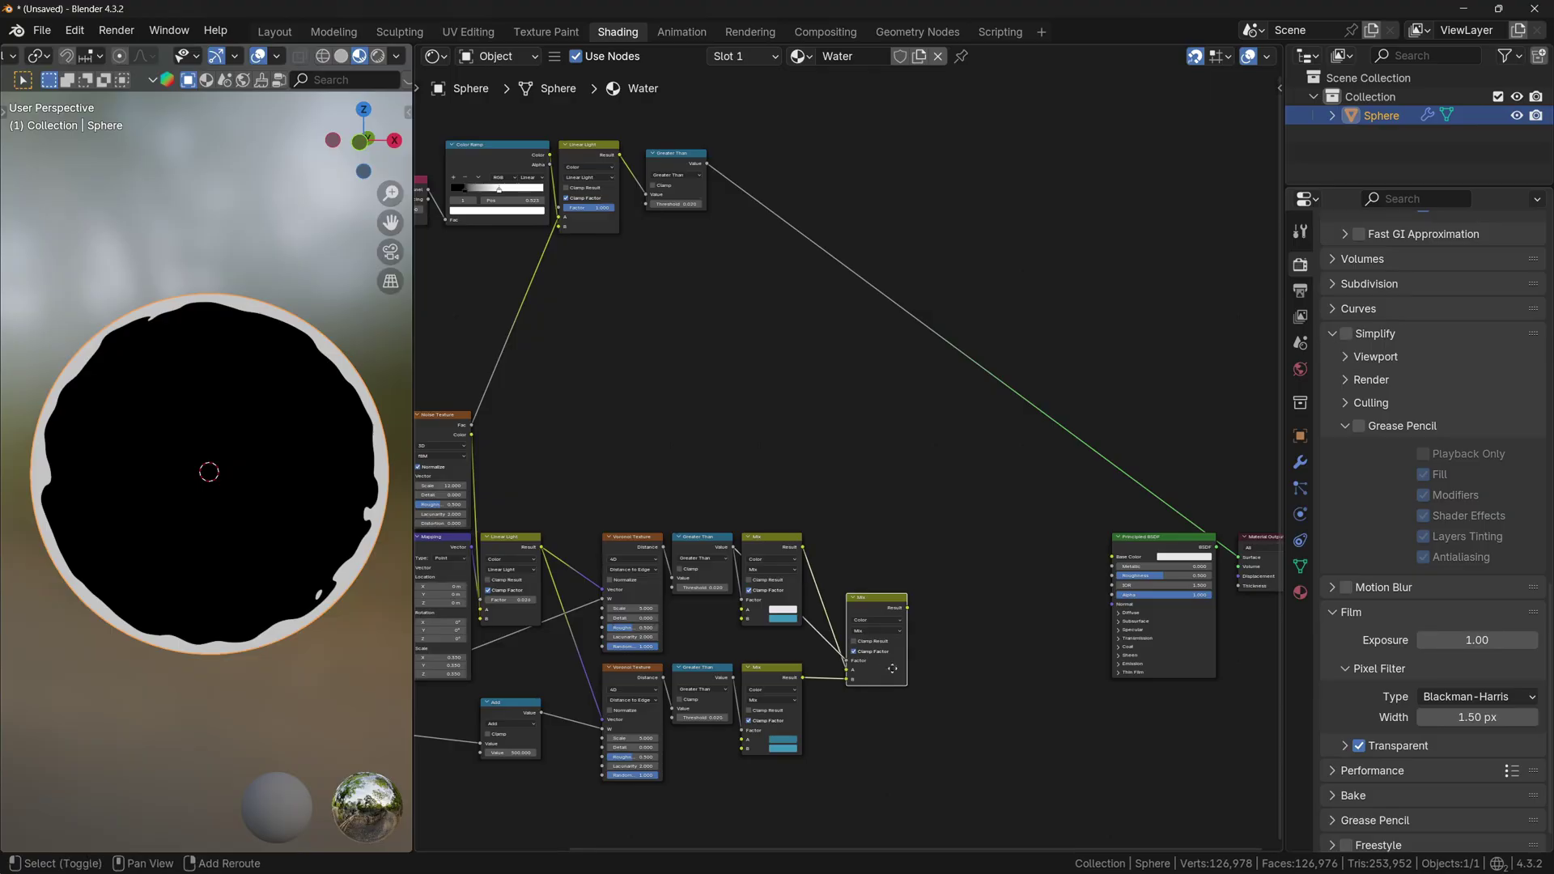
Duplicate the final Mix node, insert the copy before the Principled BSDF, and drive its Factor with the edge Greater Than value.
key(shift+d)
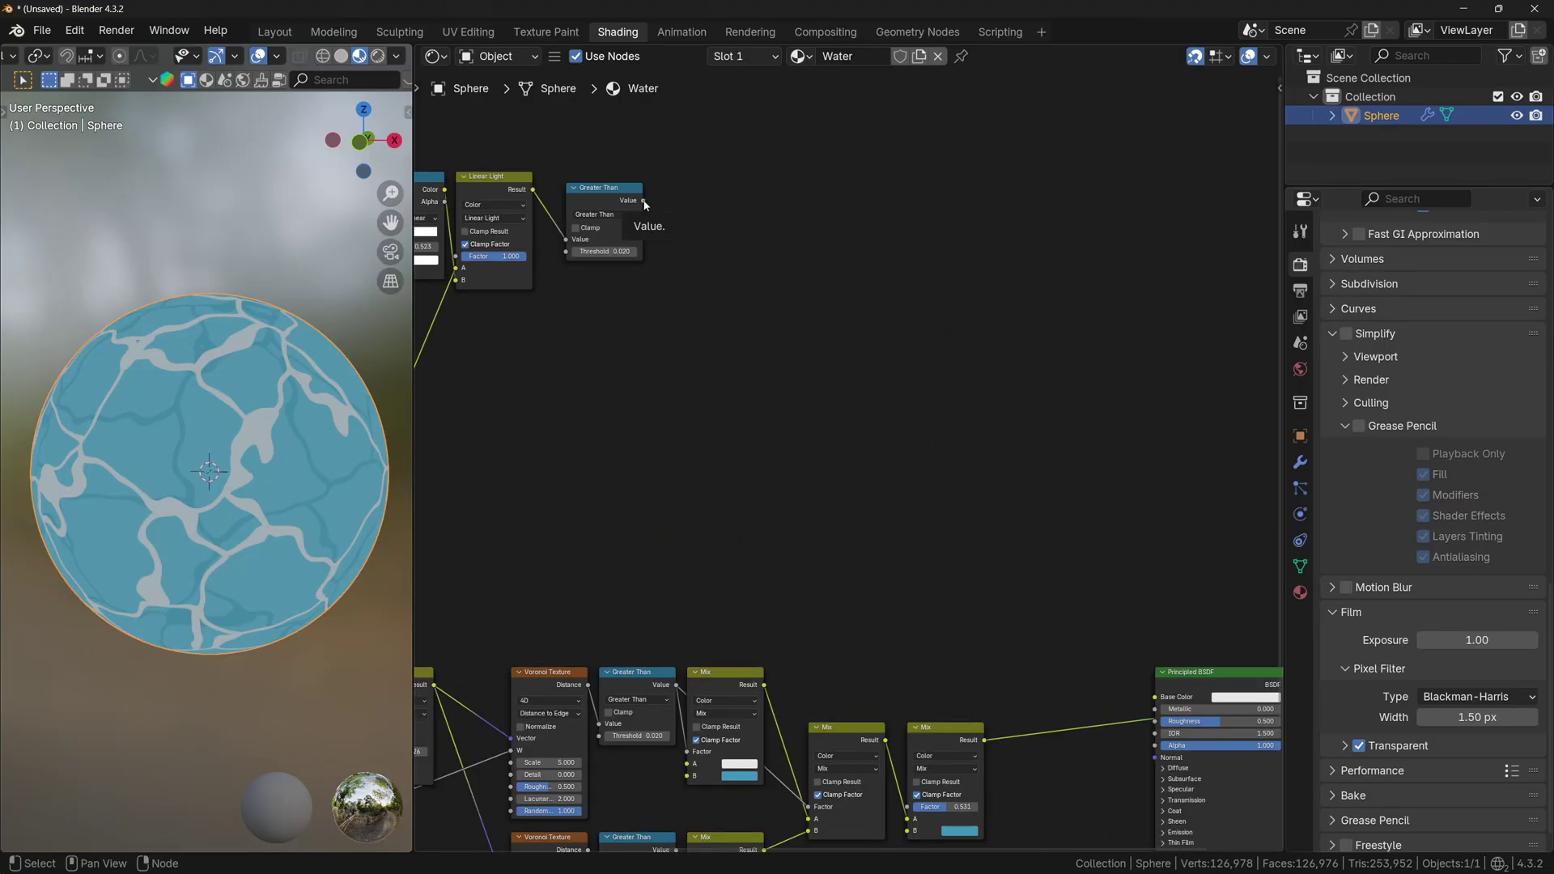
drag(643, 201, 917, 630)
scroll(930, 603, up, 1)
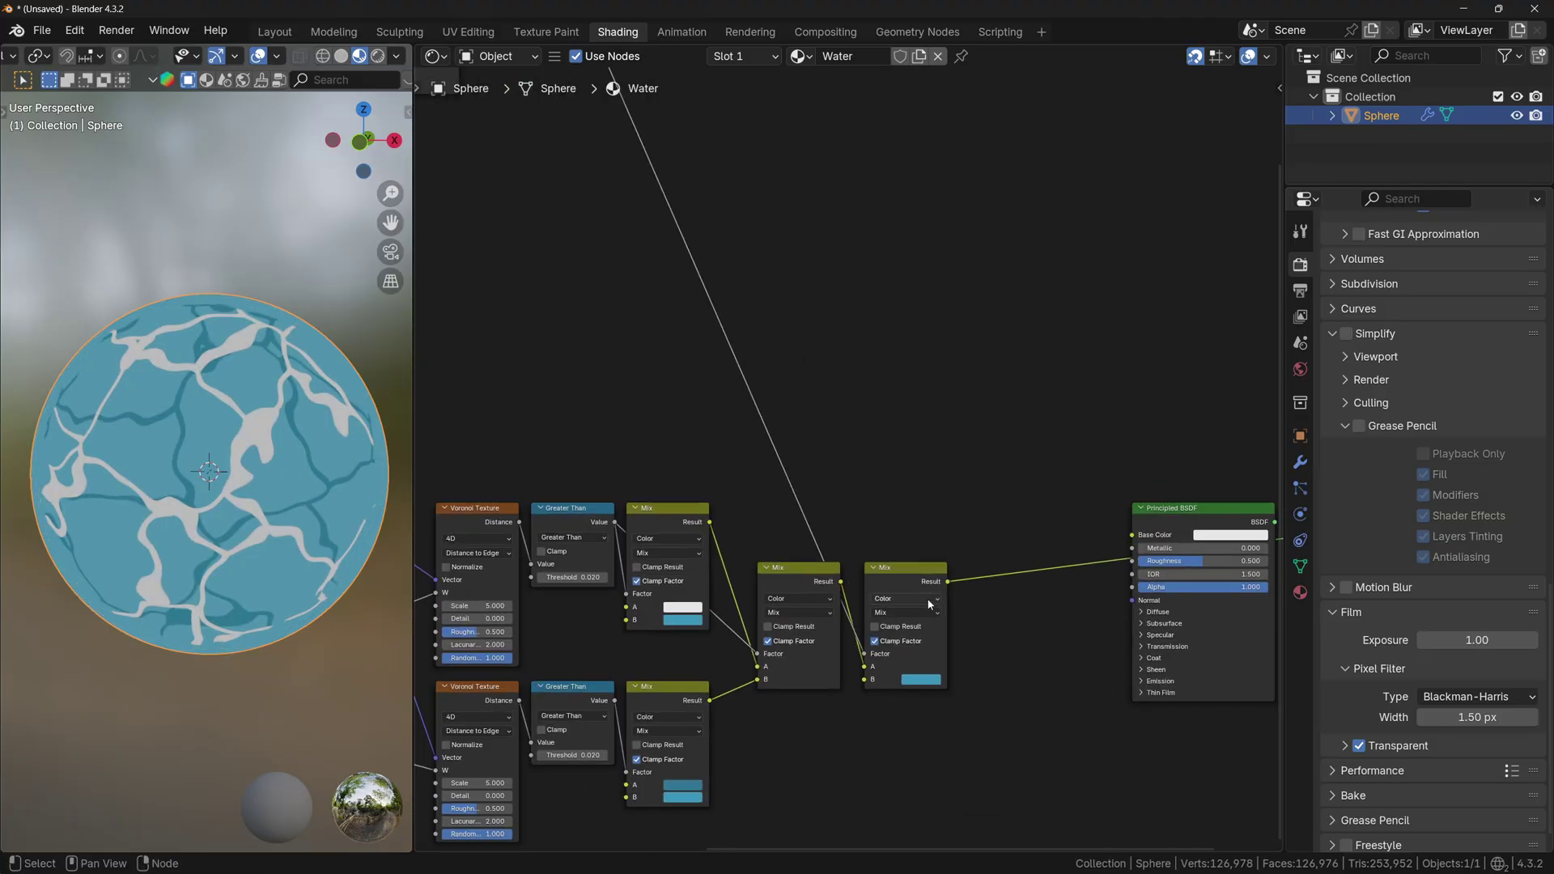
Set the new Mix node's B color to near-white and inspect the water sphere in an enlarged viewport.
scroll(929, 603, up, 1)
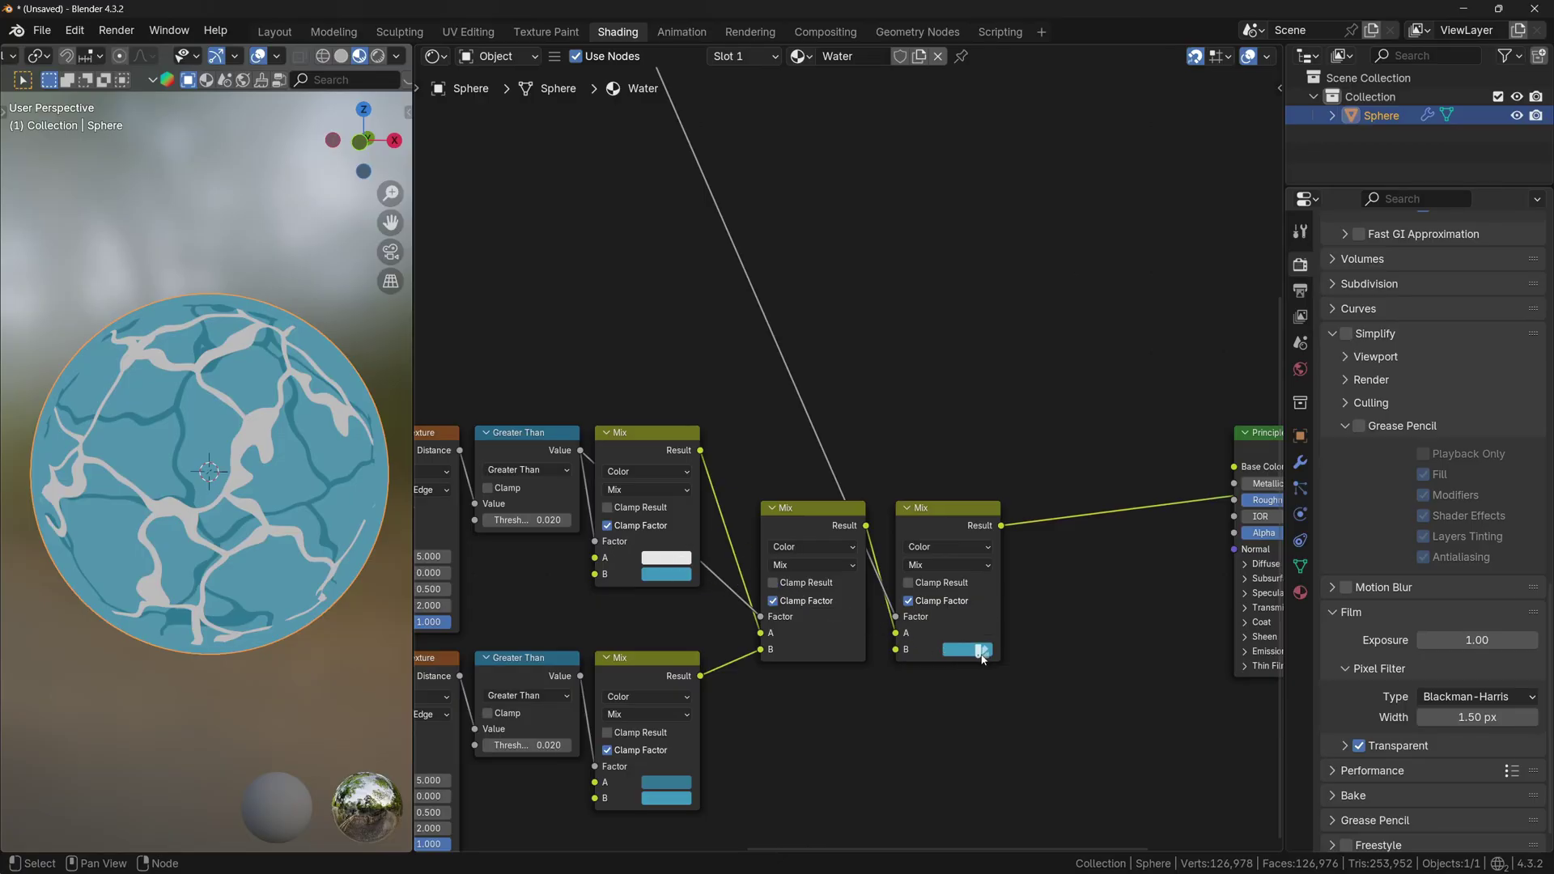
drag(979, 647, 986, 650)
middle_drag(235, 465, 271, 472)
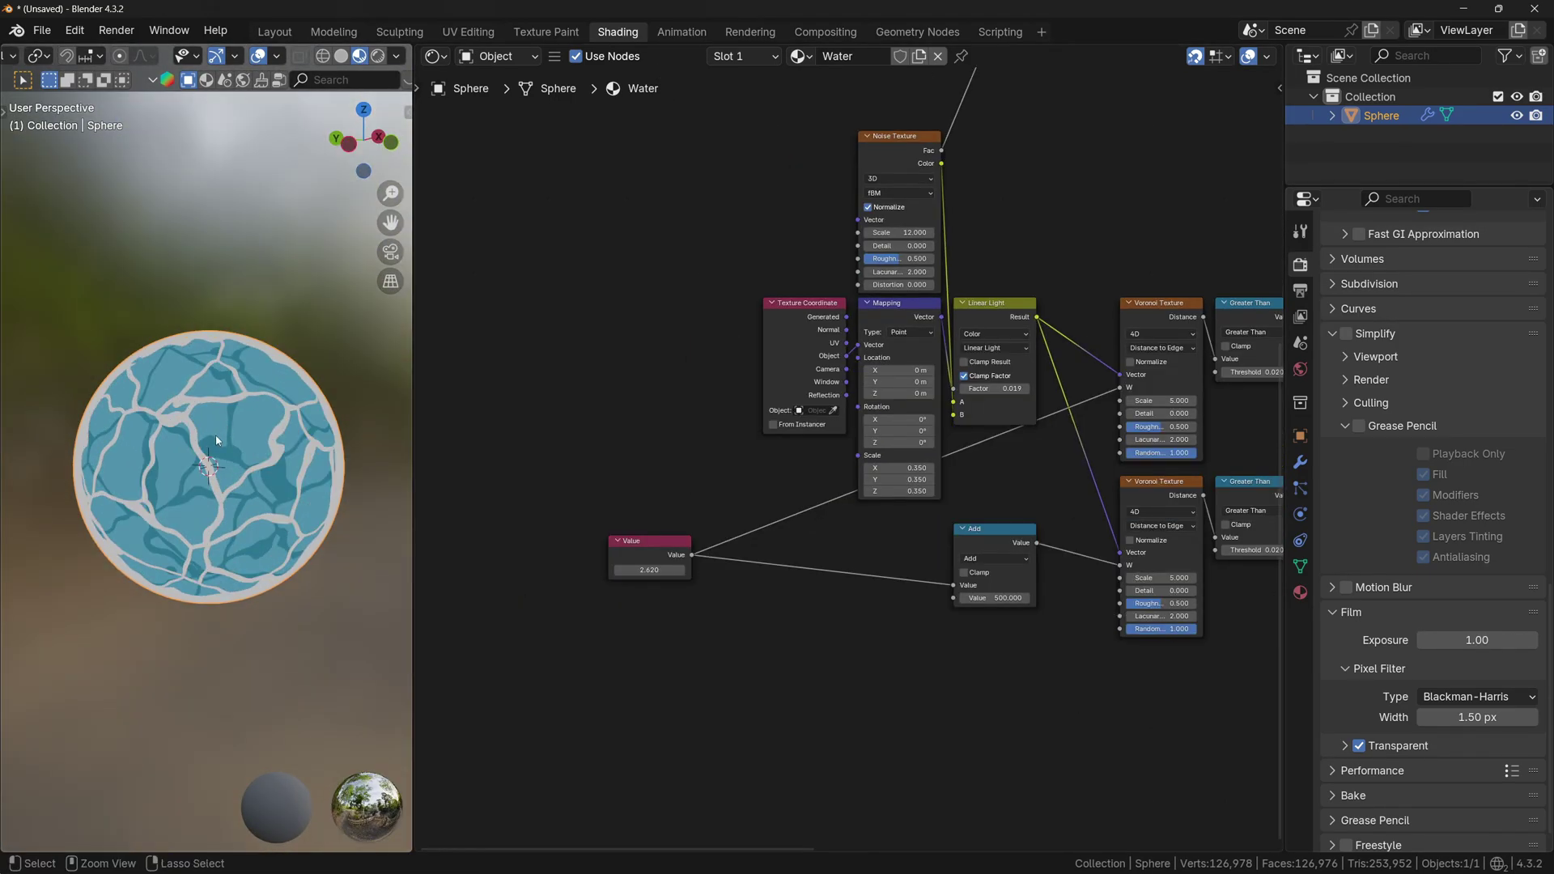
key(ctrl+space)
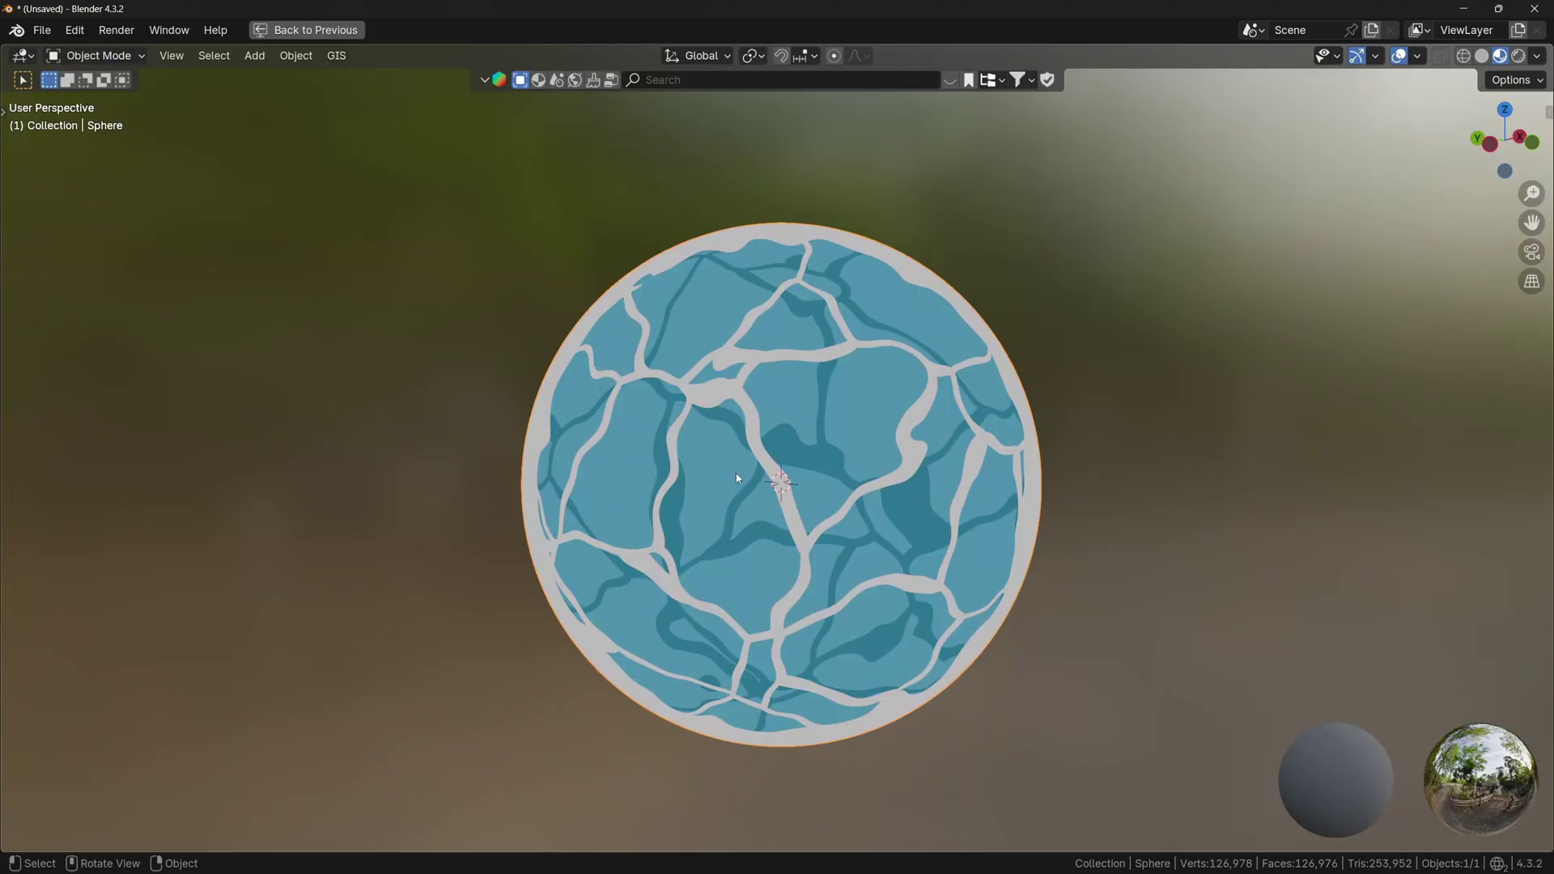
mouse_move(736, 476)
middle_down()
mouse_move(918, 497)
mouse_move(781, 468)
mouse_move(818, 454)
mouse_move(642, 444)
middle_up()
key(ctrl+space)
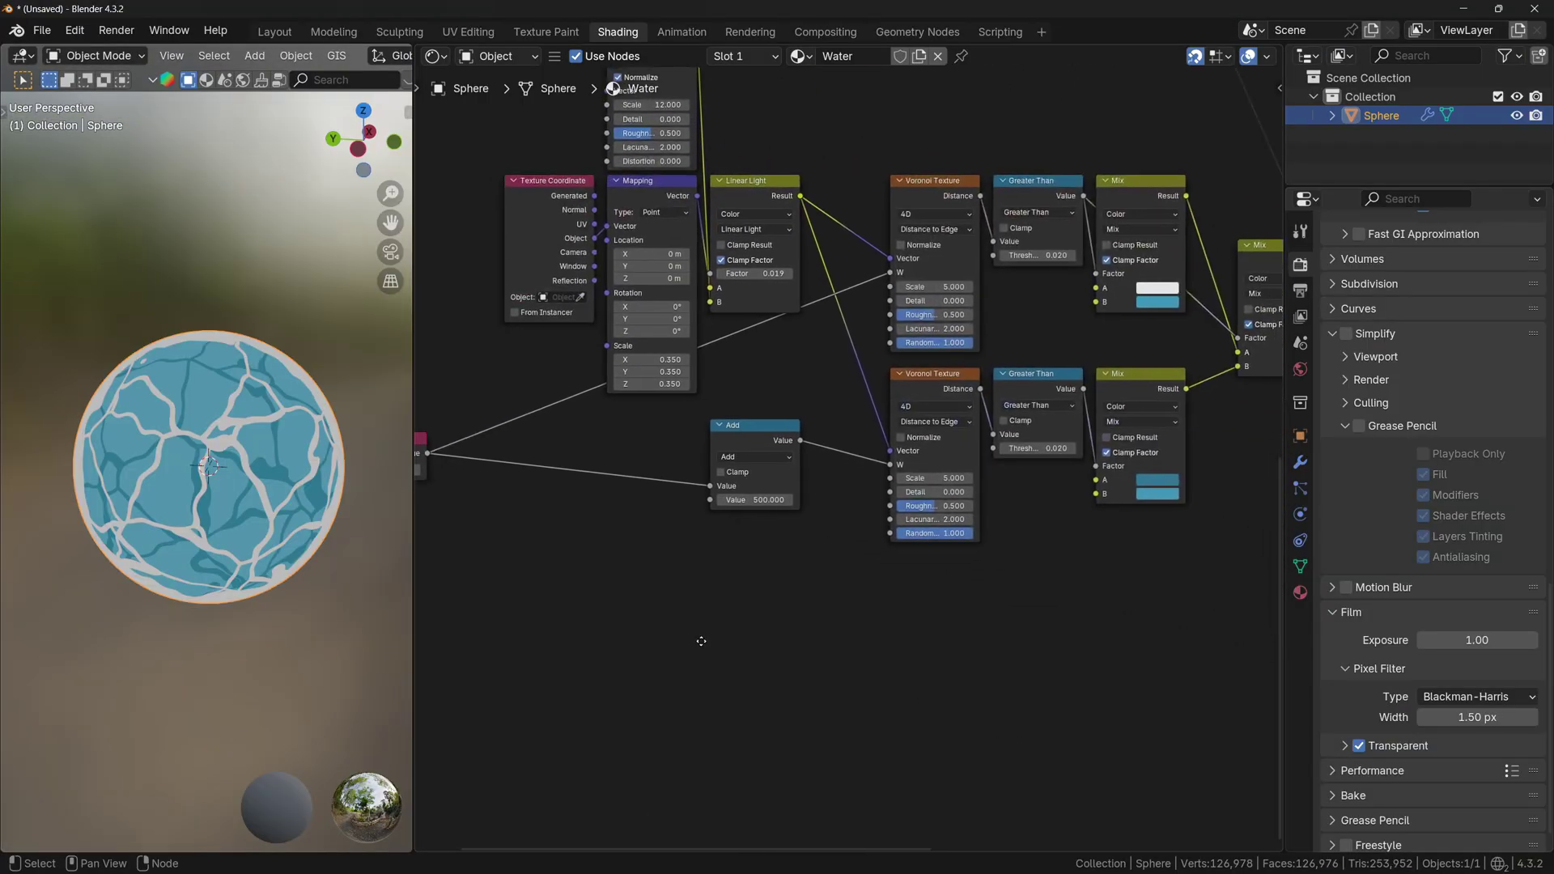
Duplicate the Value node into the empty area below the Add node.
middle_drag(700, 641, 692, 638)
scroll(671, 607, down, 3)
middle_drag(645, 573, 650, 563)
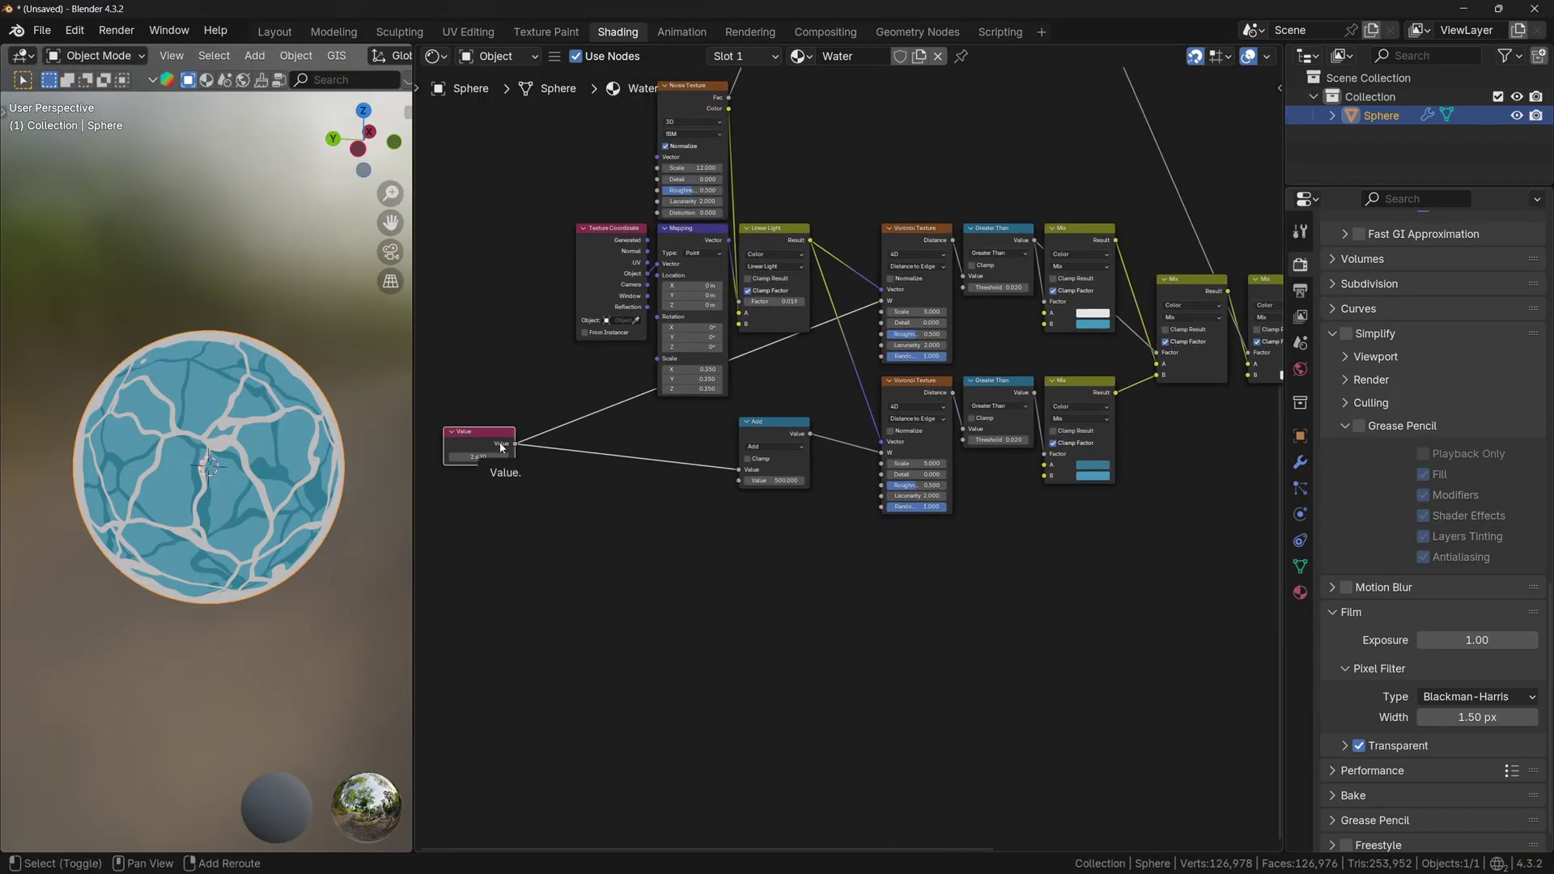
key(shift+d)
click(806, 586)
scroll(763, 653, up, 2)
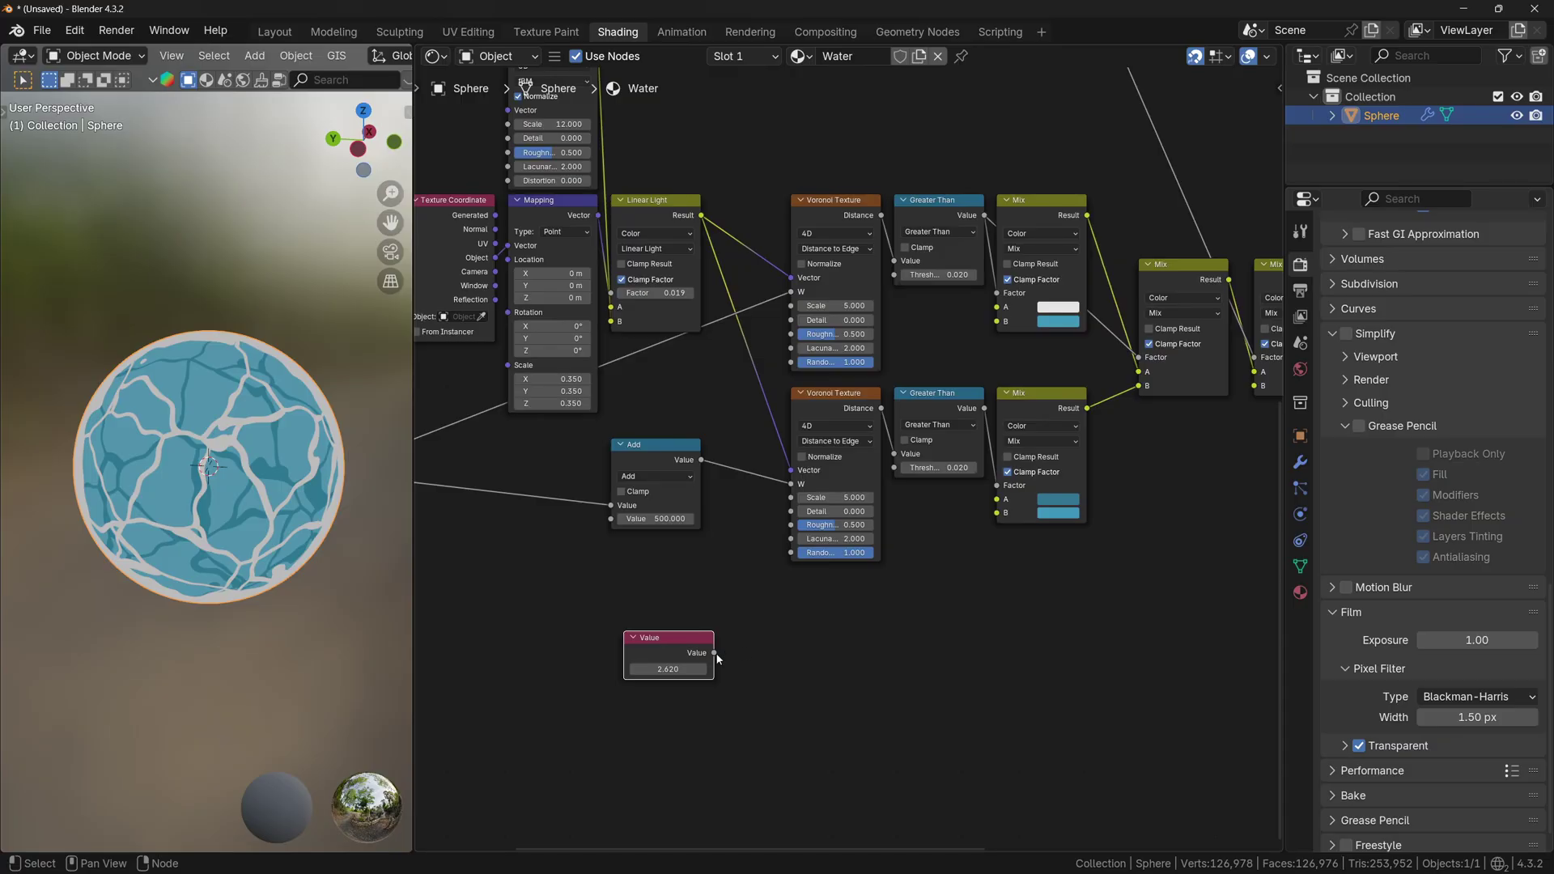
Link the copied Value node to the Threshold inputs of both Voronoi Greater Than nodes and lower its number to thin the lines.
drag(714, 652, 893, 275)
drag(712, 653, 834, 556)
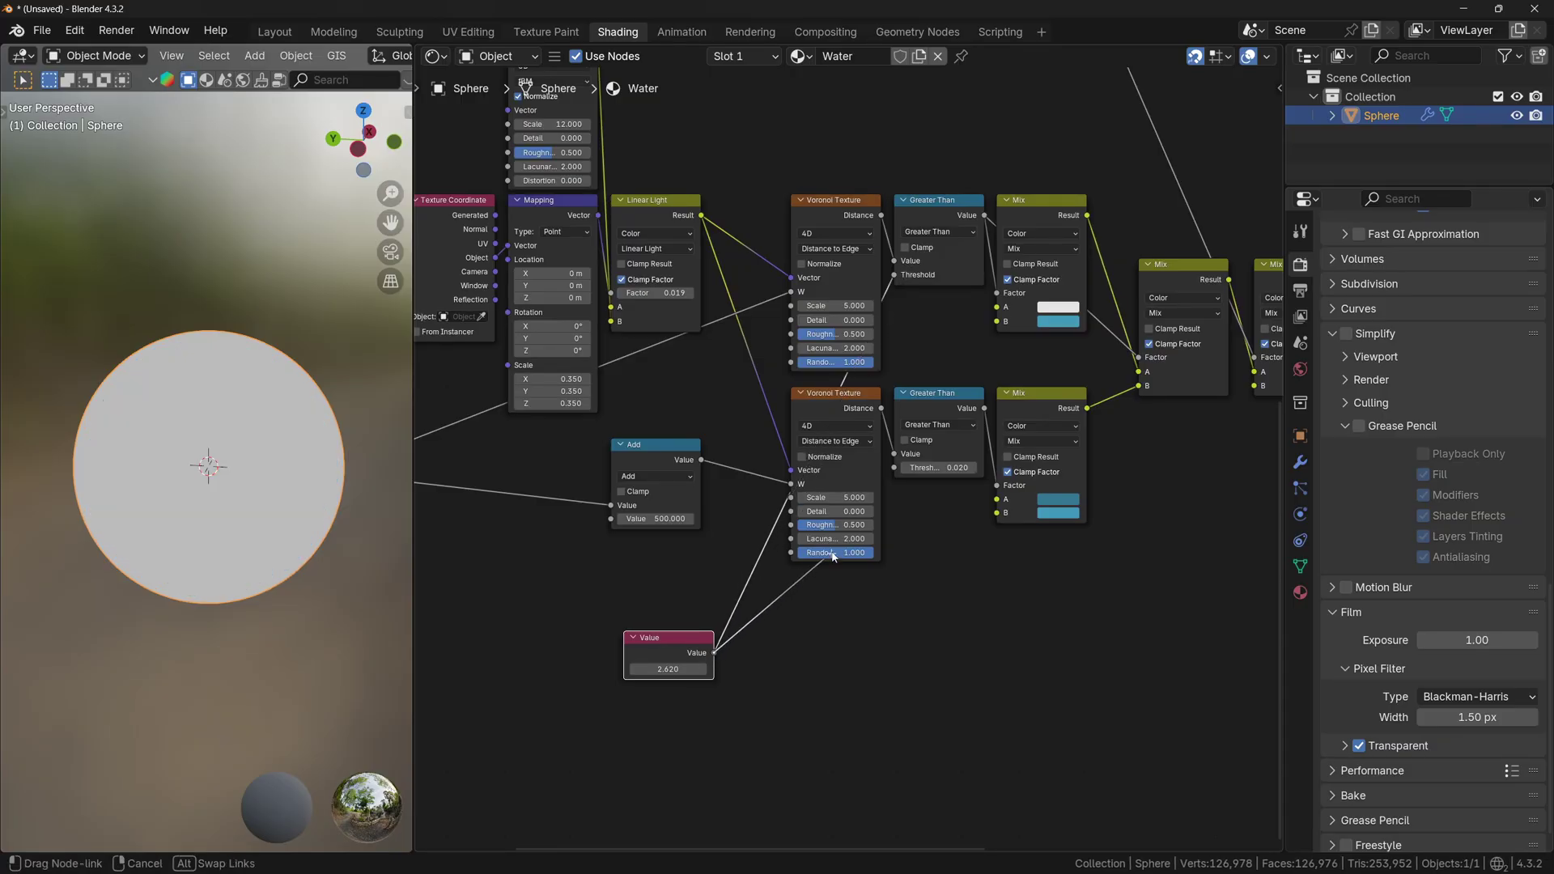
drag(905, 467, 898, 467)
drag(686, 670, 671, 670)
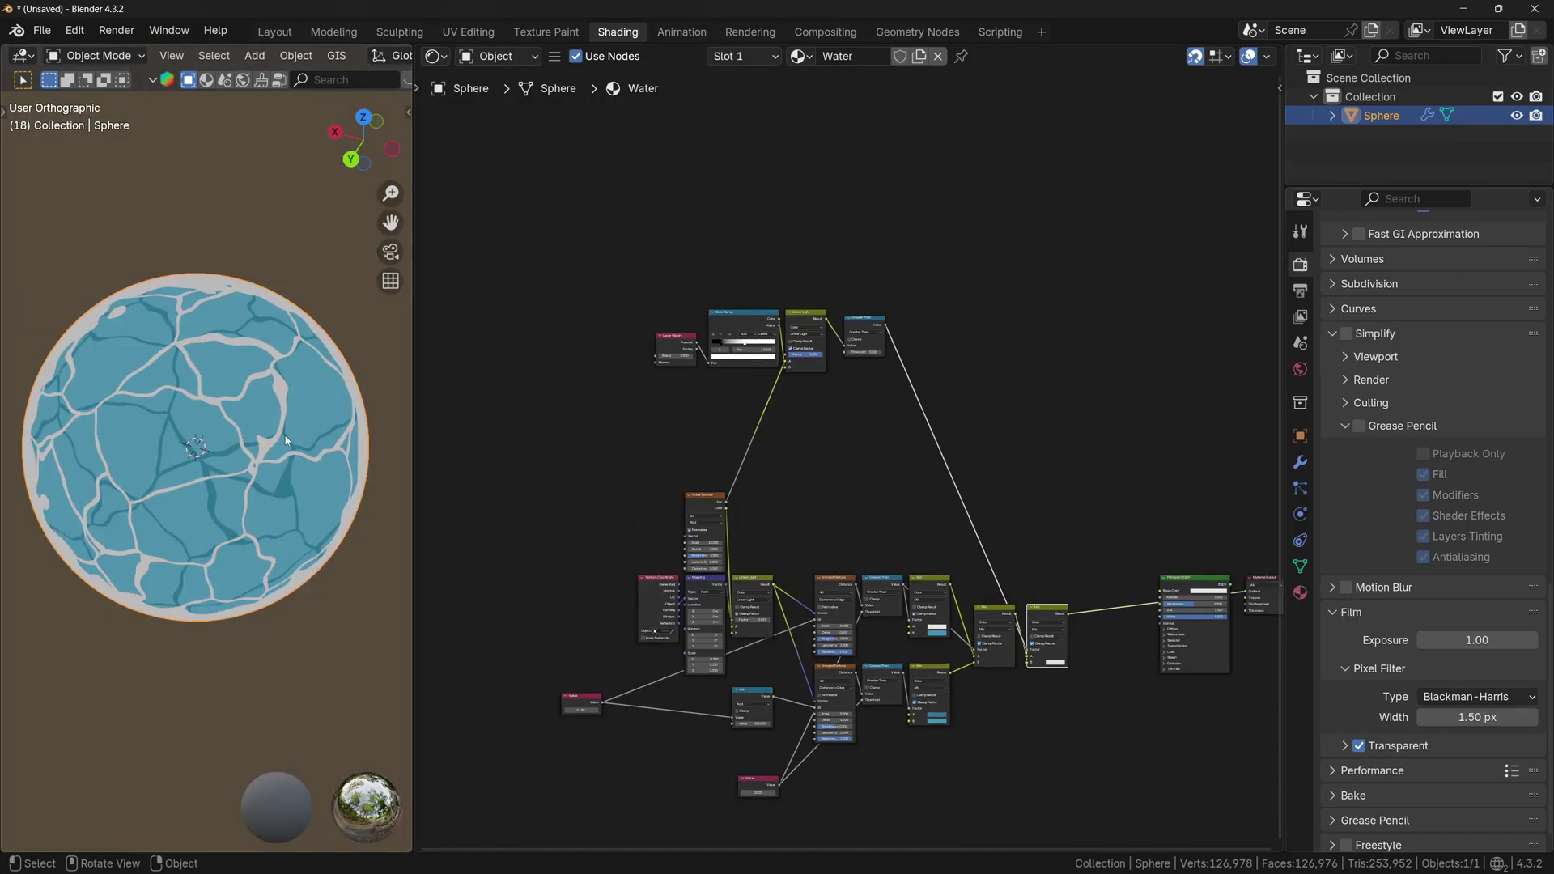
Add a Wave Texture node in the empty space above the Layer Weight and Color Ramp nodes.
middle_drag(285, 435, 231, 411)
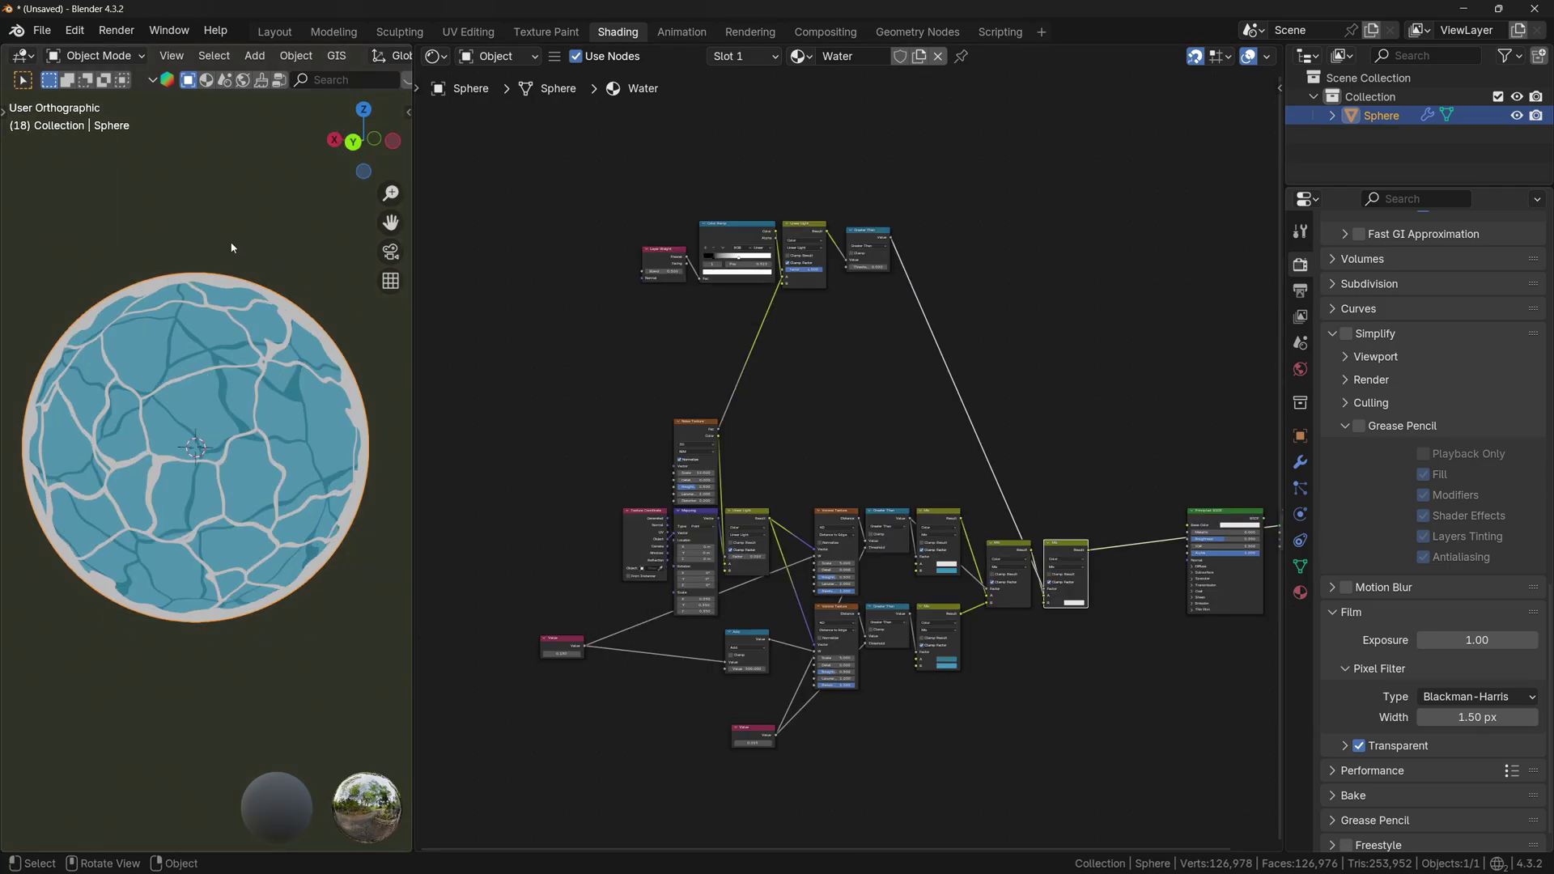
scroll(611, 463, up, 4)
middle_drag(833, 100, 673, 683)
scroll(680, 615, up, 2)
middle_drag(687, 556, 753, 430)
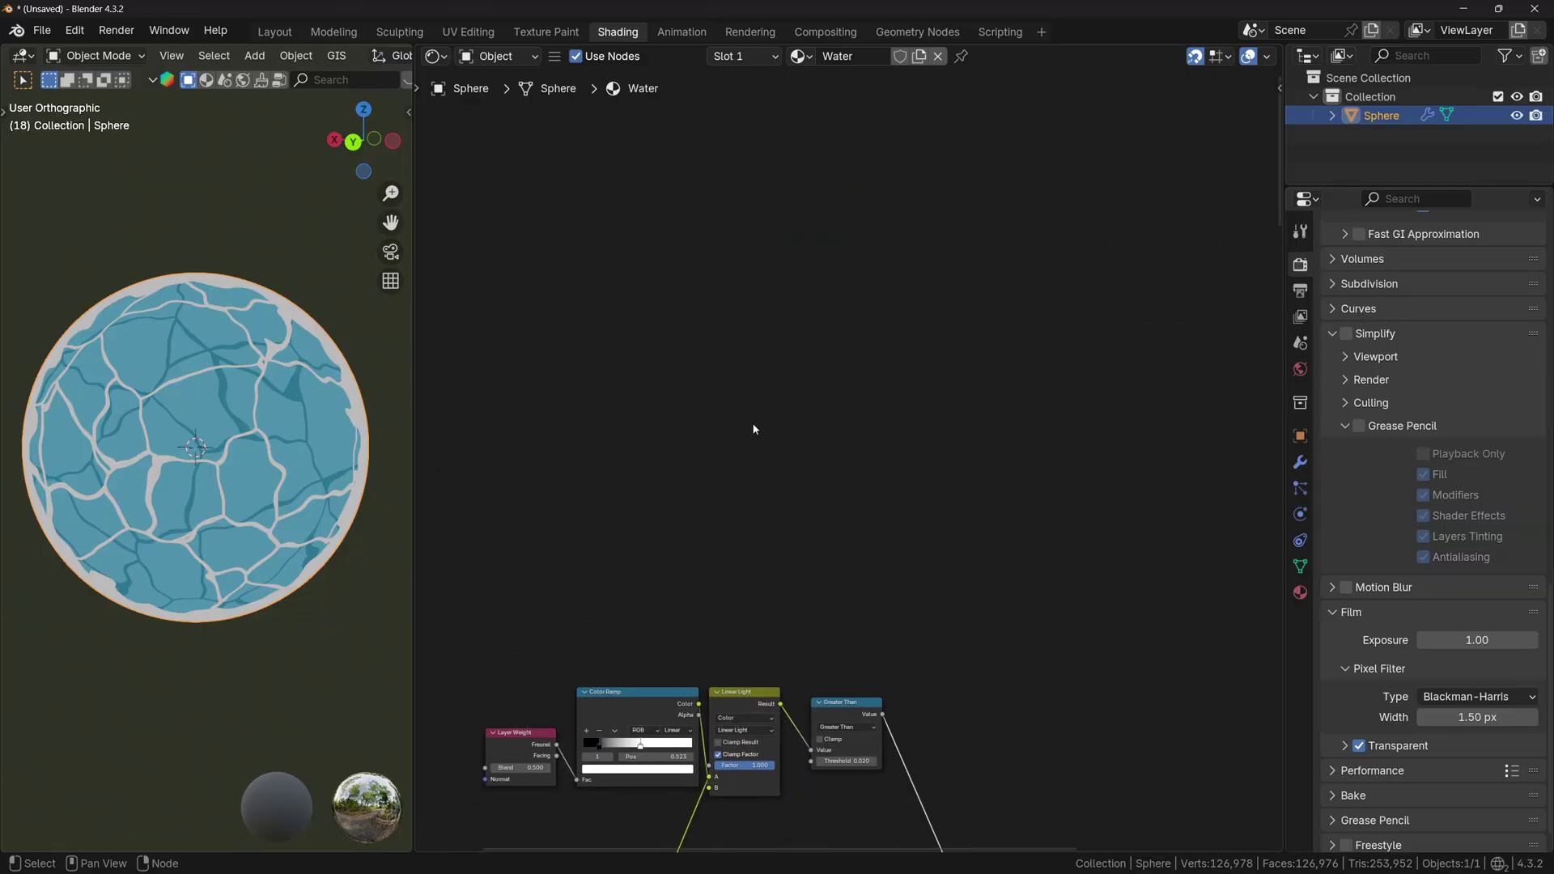
key(shift+a)
click(754, 424)
text(wave)
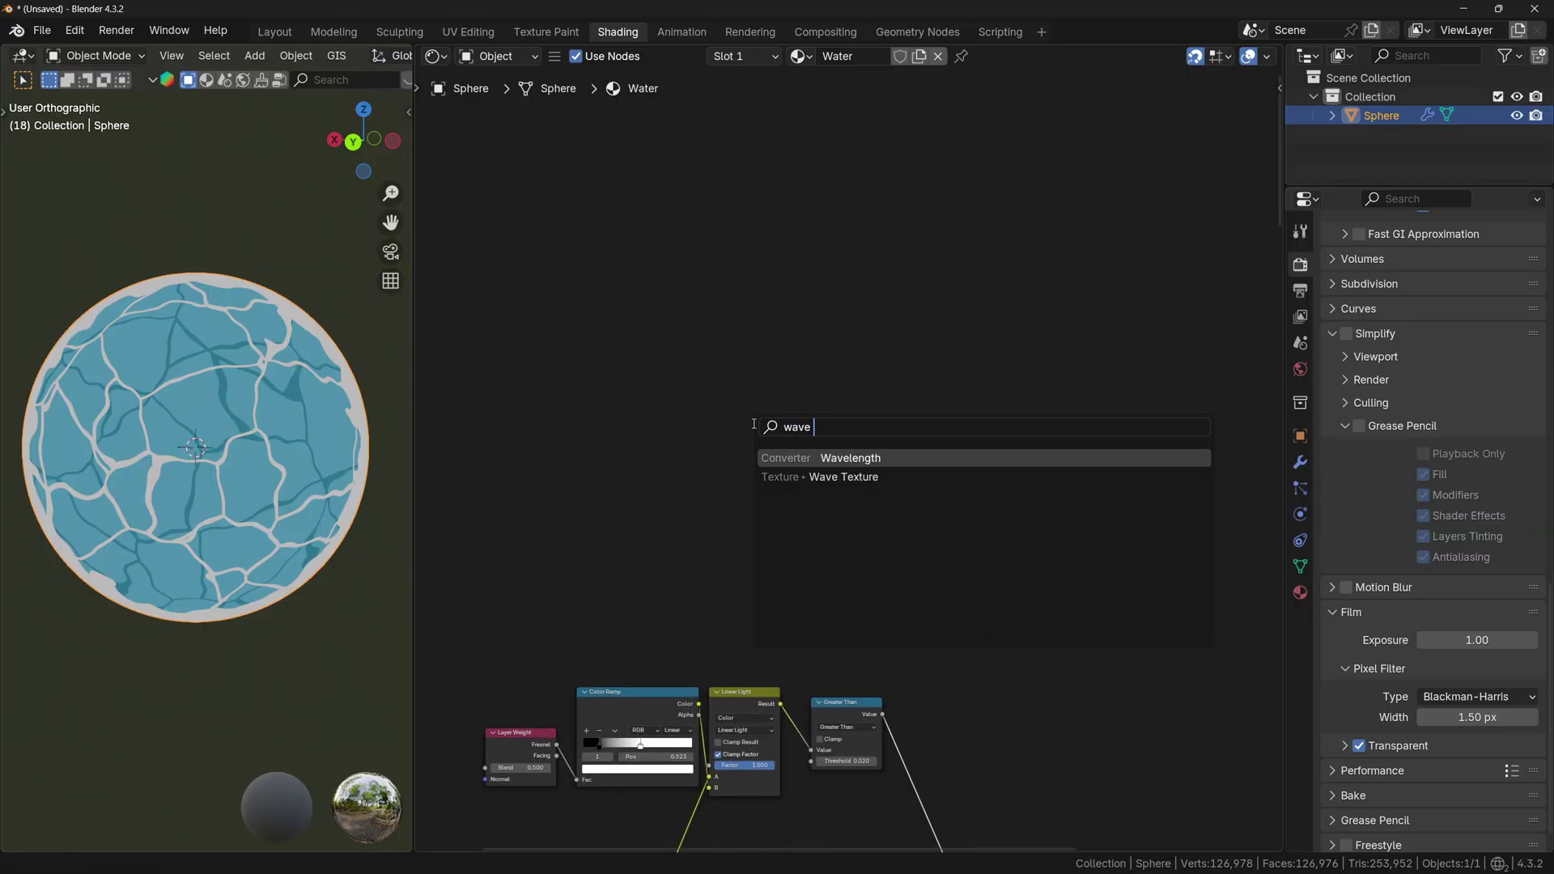
key(Down)
key(Return)
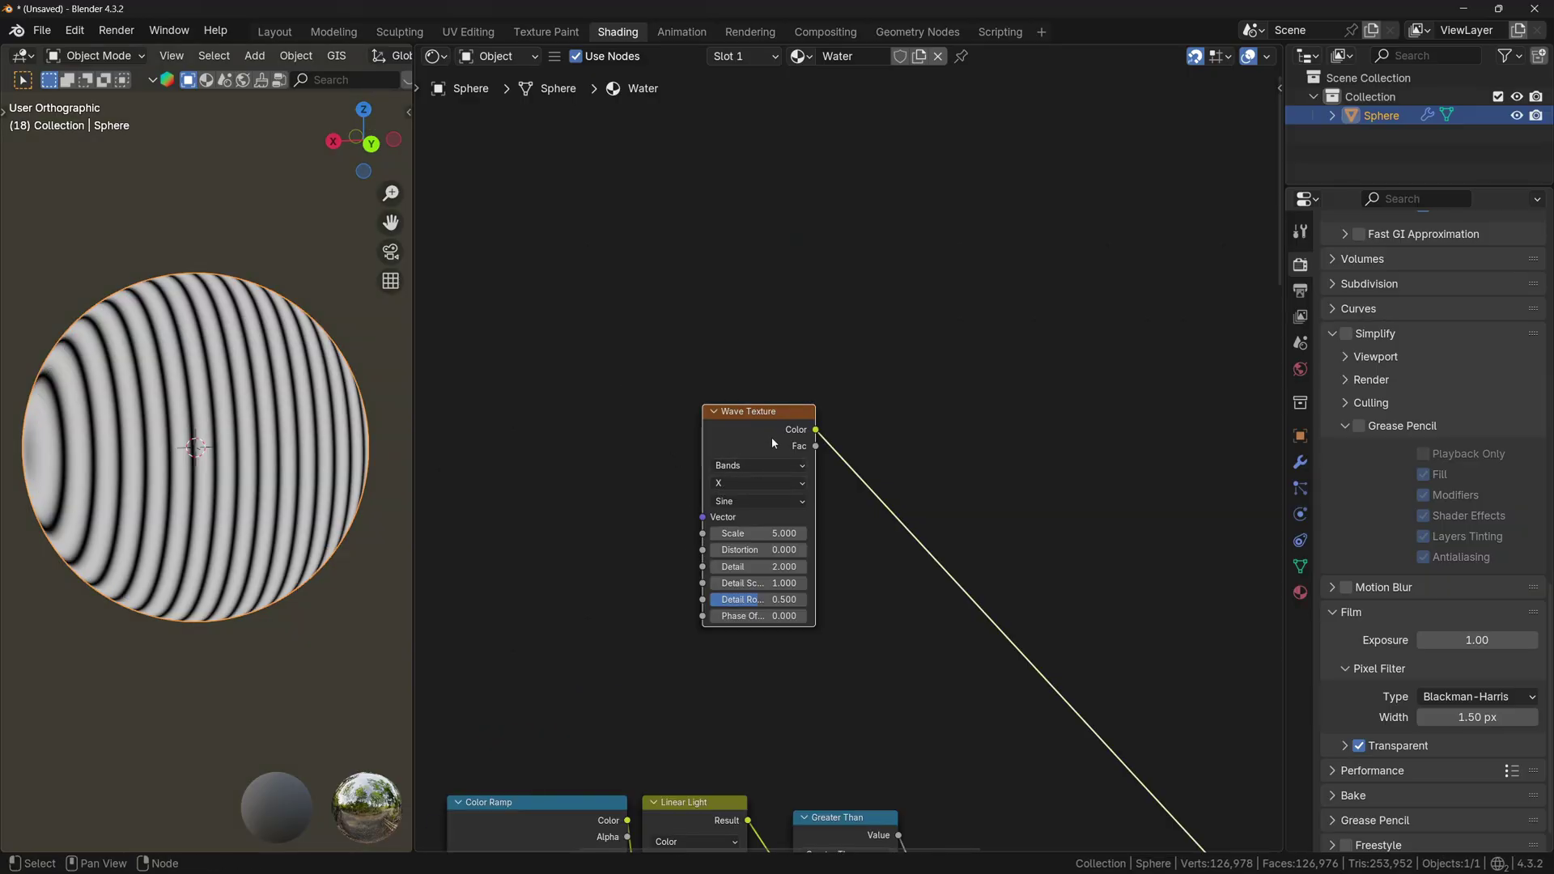
Link the Texture Coordinate's Camera output to the Wave Texture's Vector input and check the bands on the sphere.
middle_drag(203, 455, 206, 401)
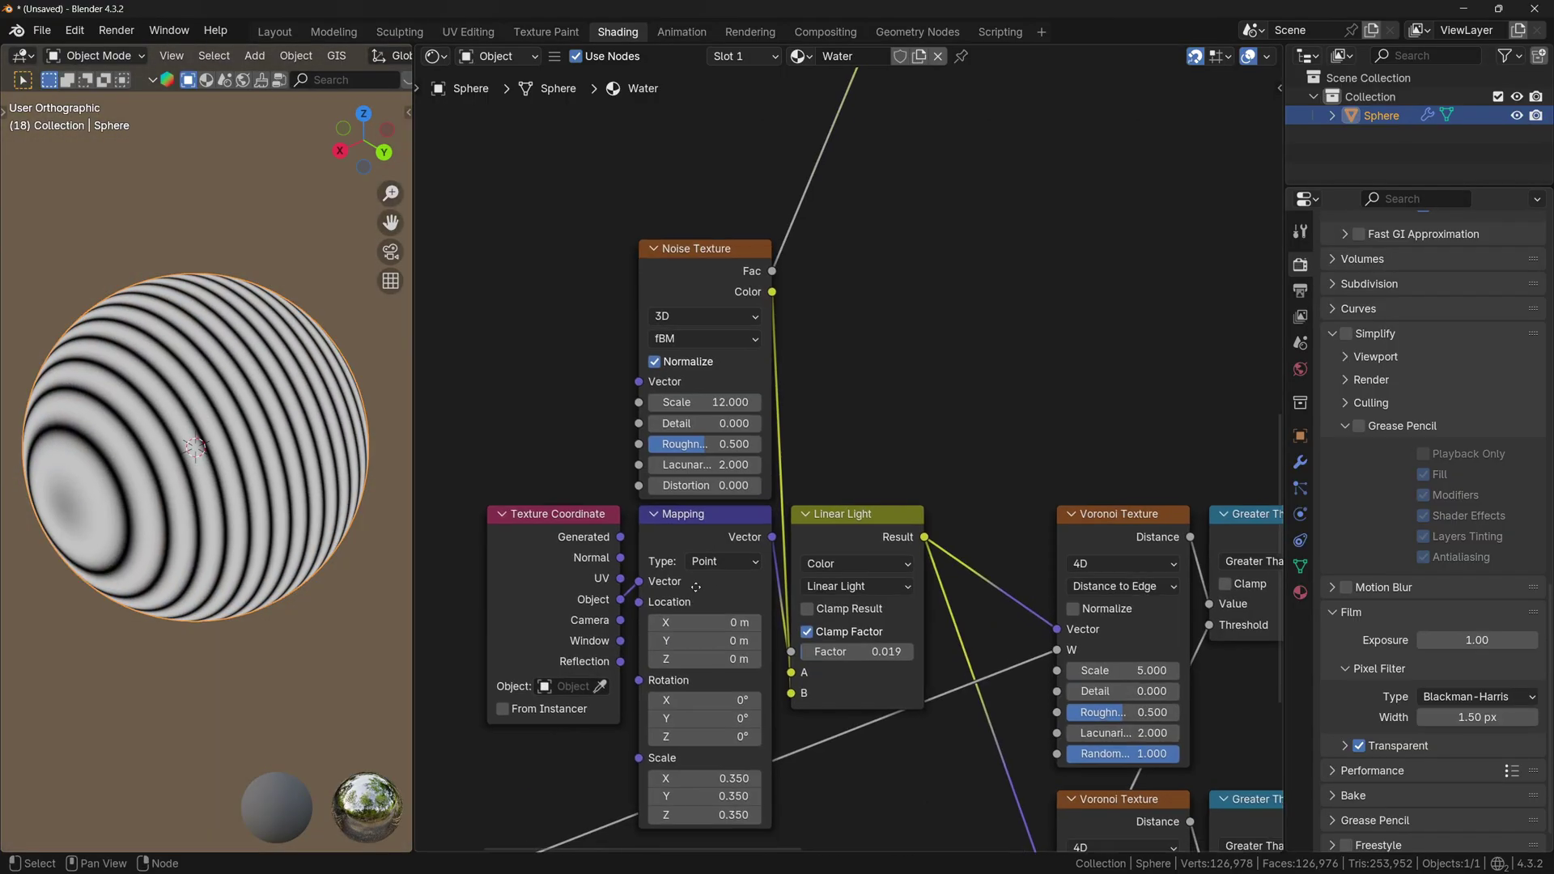
middle_drag(666, 692, 739, 510)
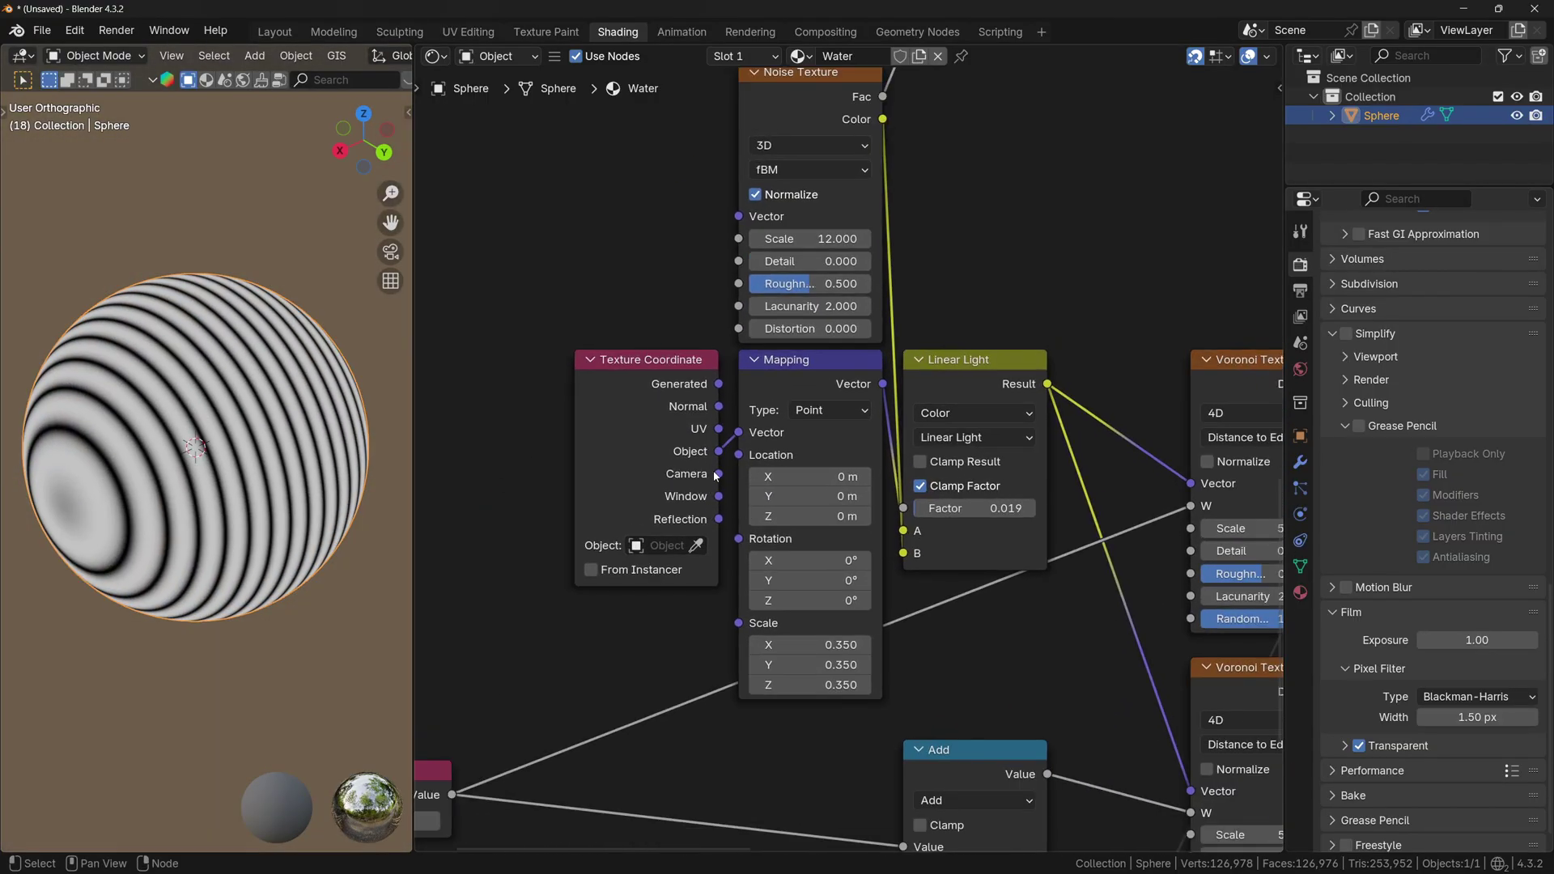
drag(717, 474, 894, 395)
mouse_move(214, 414)
middle_down()
mouse_move(270, 400)
mouse_move(199, 435)
middle_up()
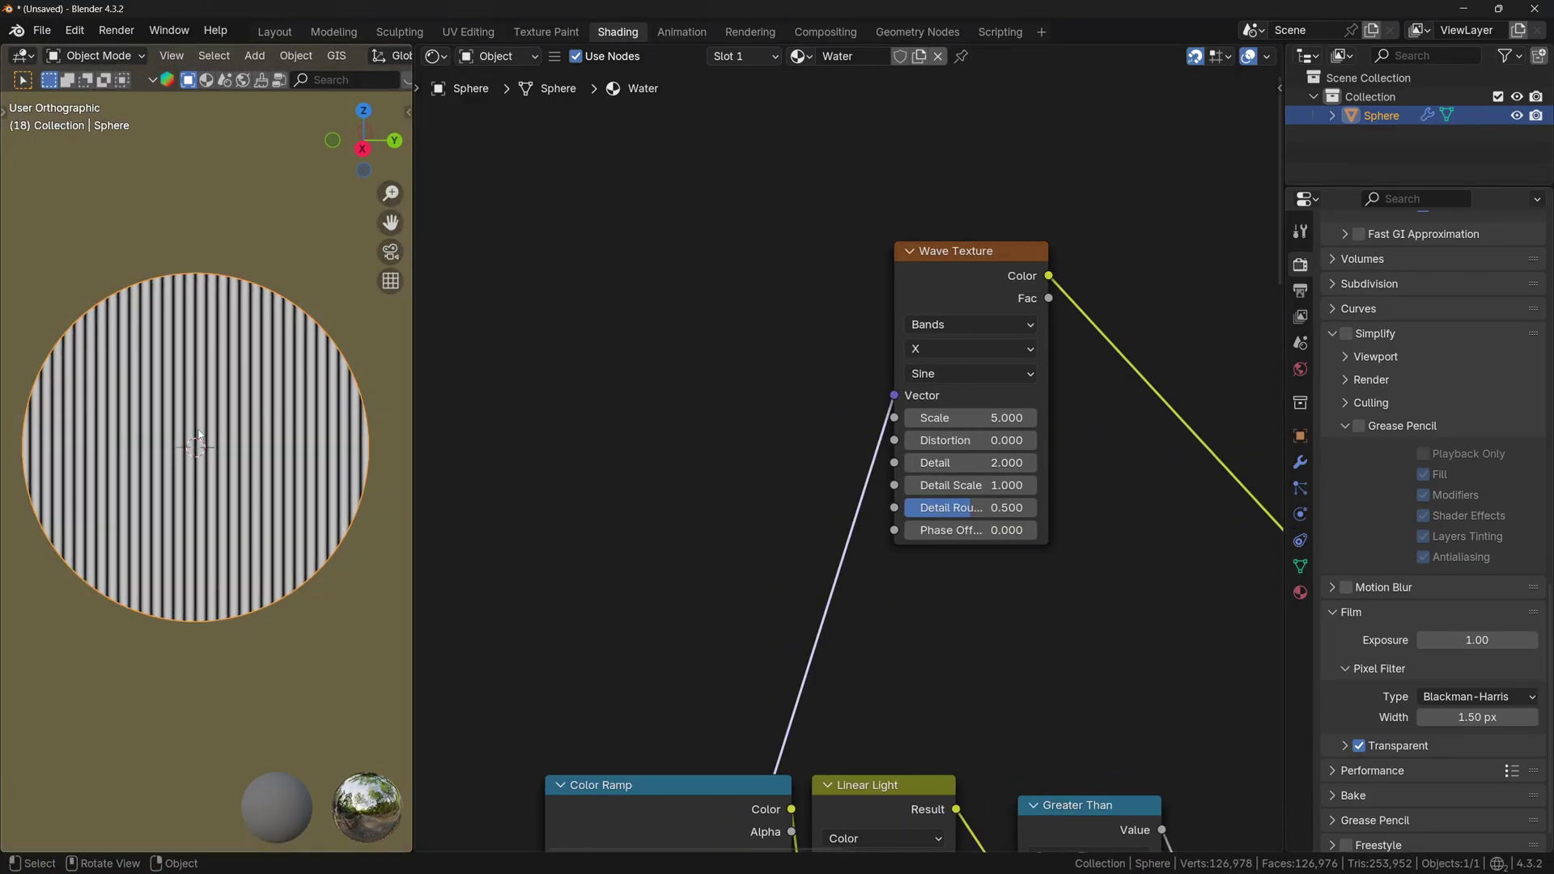
Set the Wave Texture's bands direction to Z and its Phase Offset to 1.580.
click(939, 346)
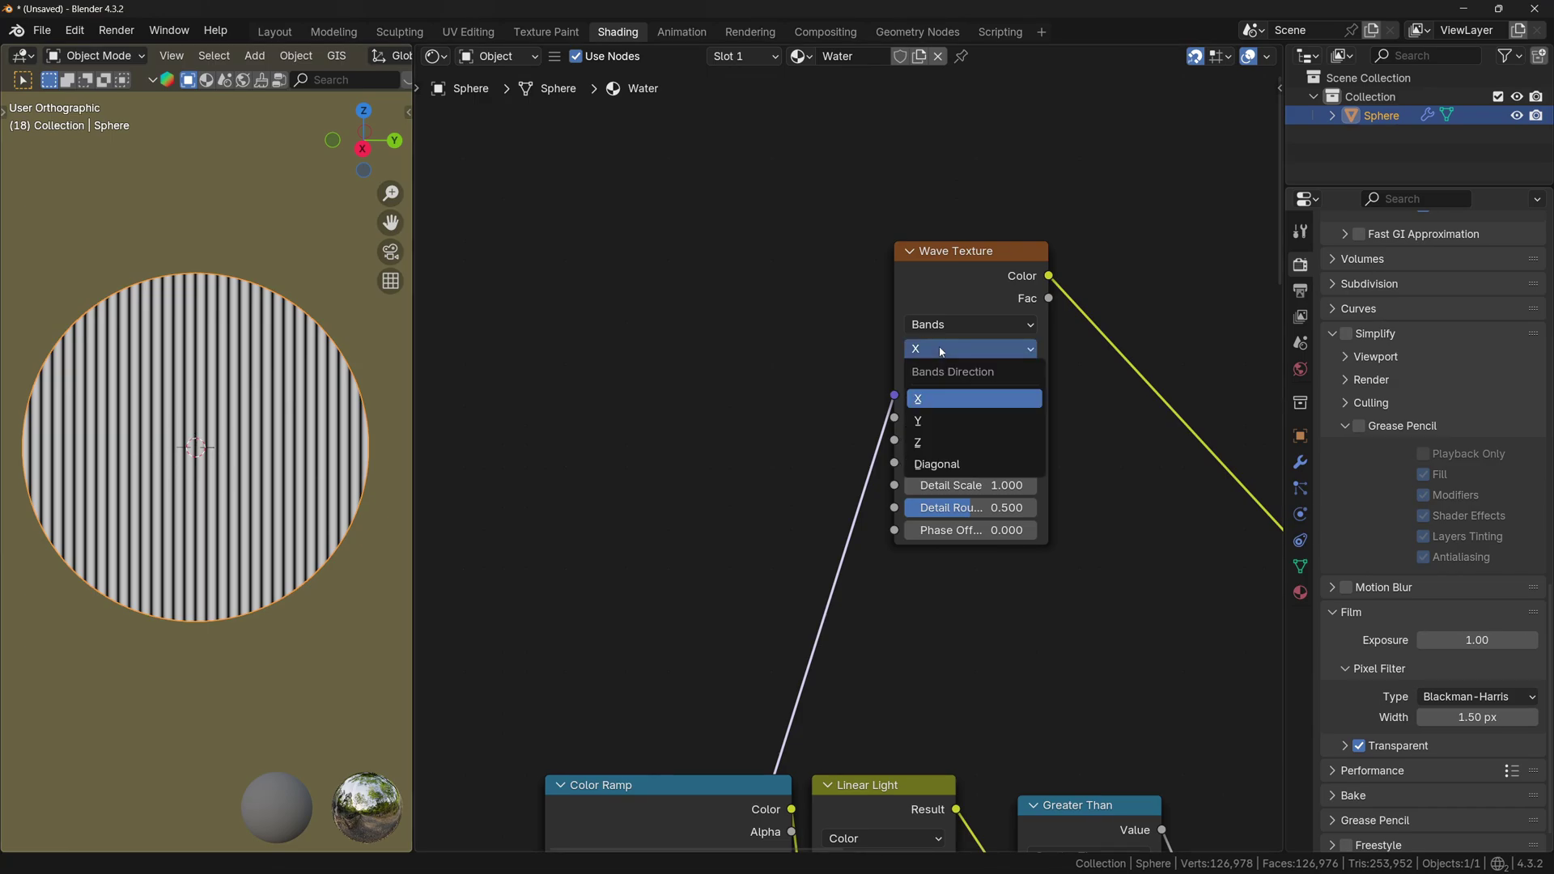
click(933, 444)
mouse_move(971, 530)
mouse_down()
mouse_move(1129, 531)
mouse_move(686, 530)
mouse_move(971, 530)
mouse_move(949, 540)
mouse_up()
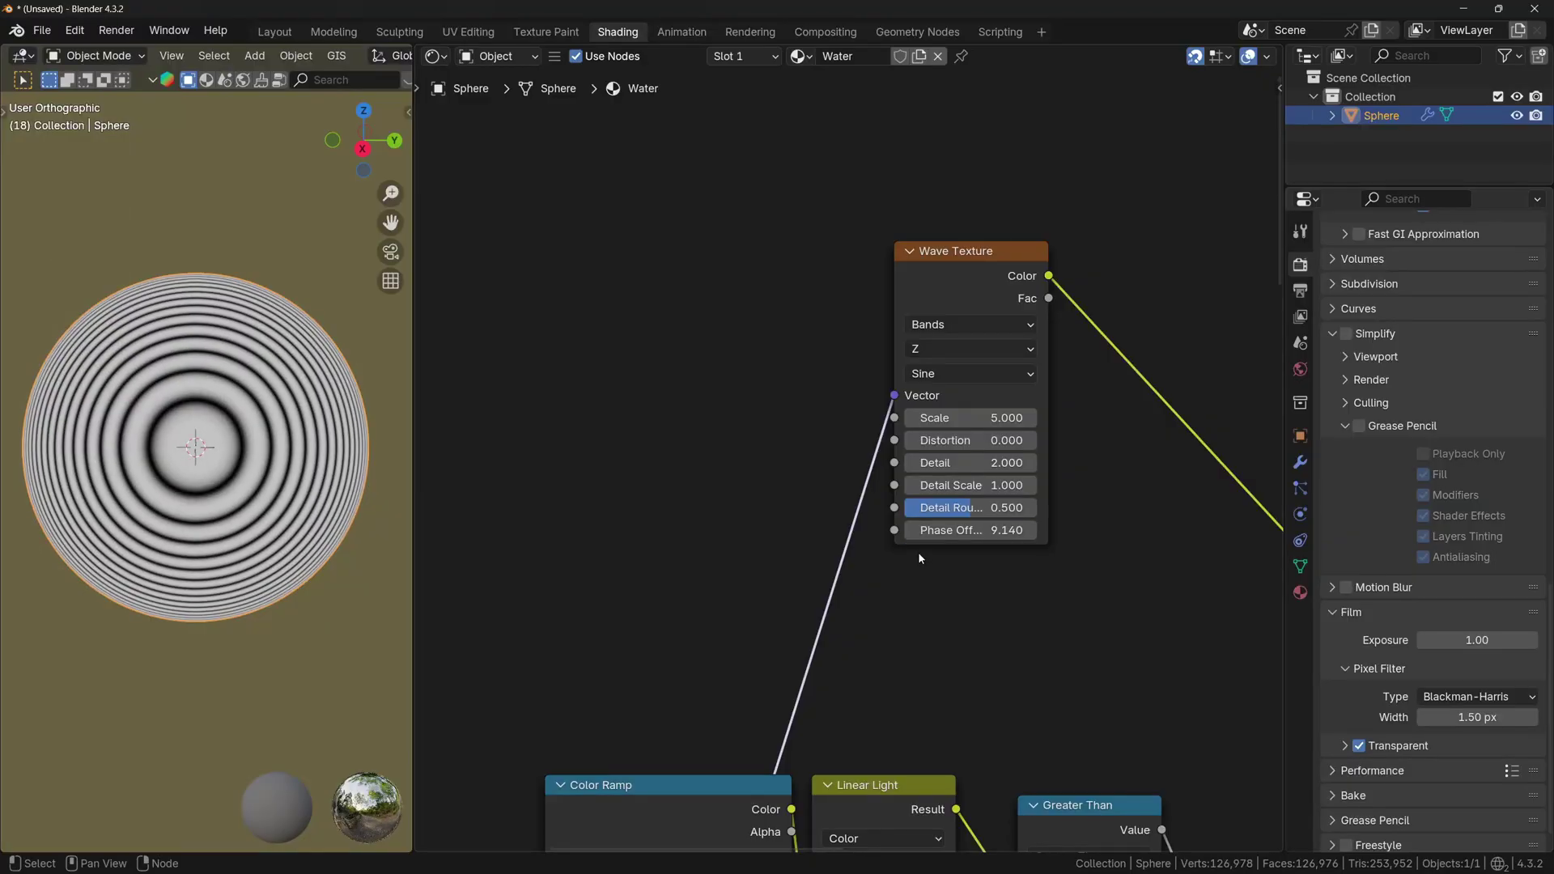
scroll(947, 593, down, 1)
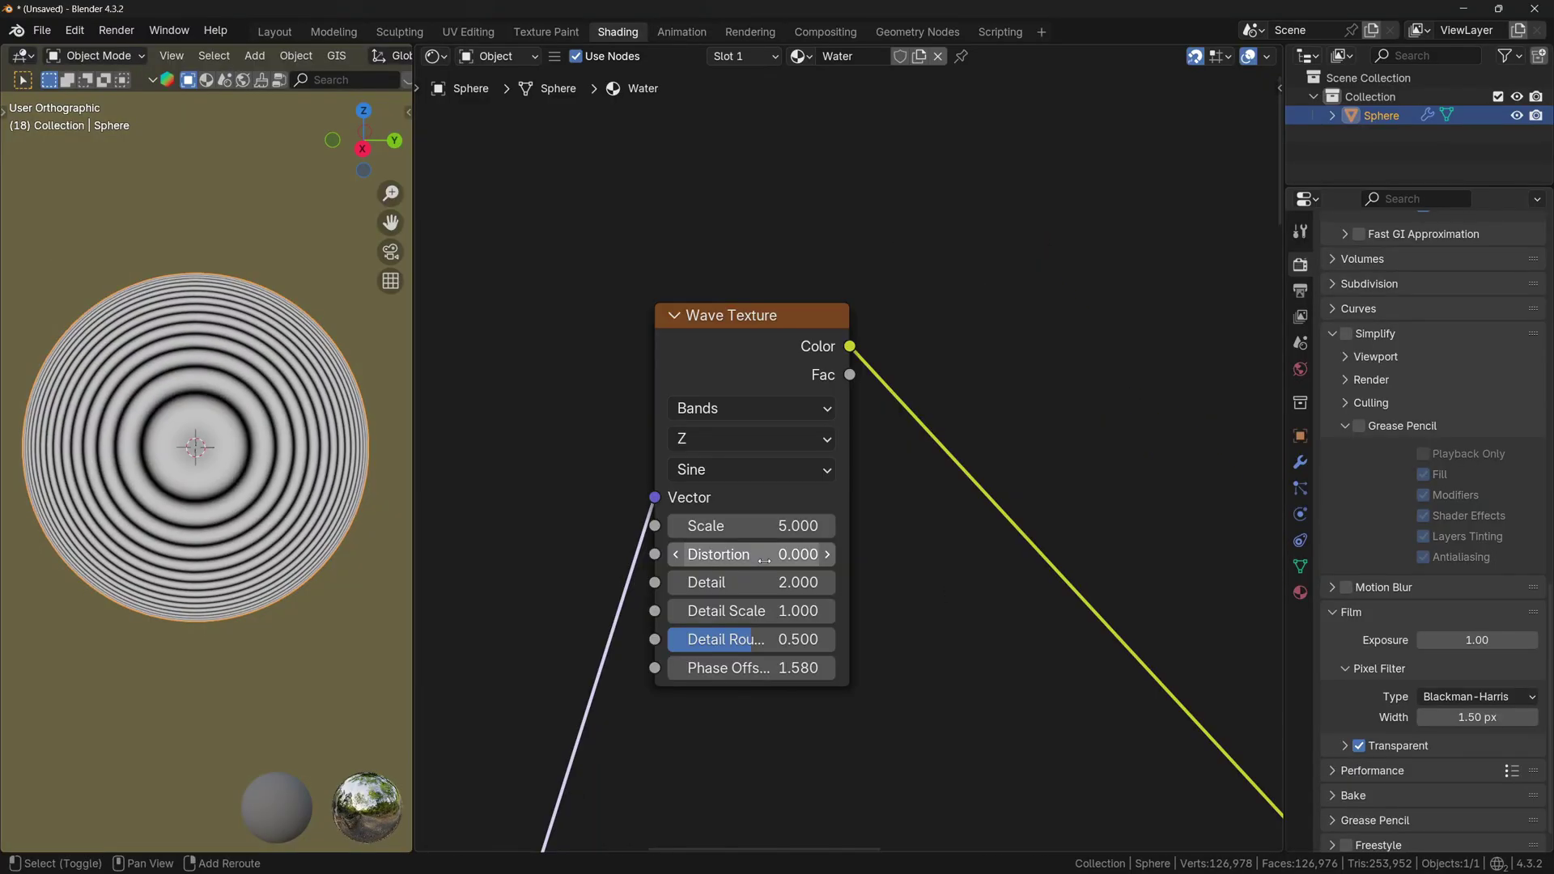
Set the Wave Texture's Distortion to 5 and its Detail to 0 for smooth, wobbly rings.
drag(751, 554, 754, 555)
click(764, 558)
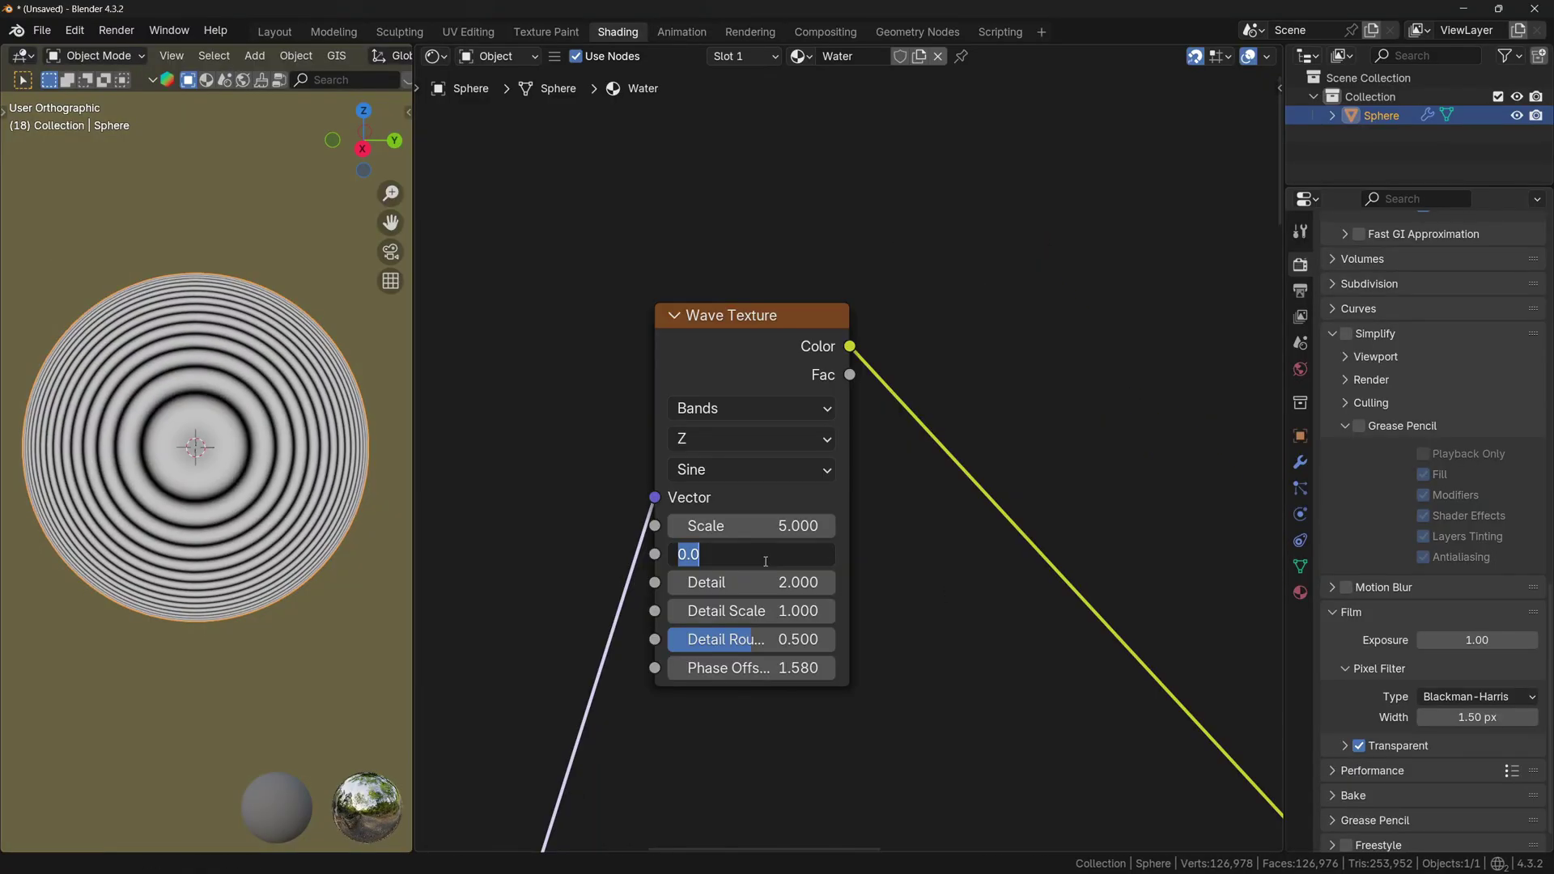
text(5)
key(Return)
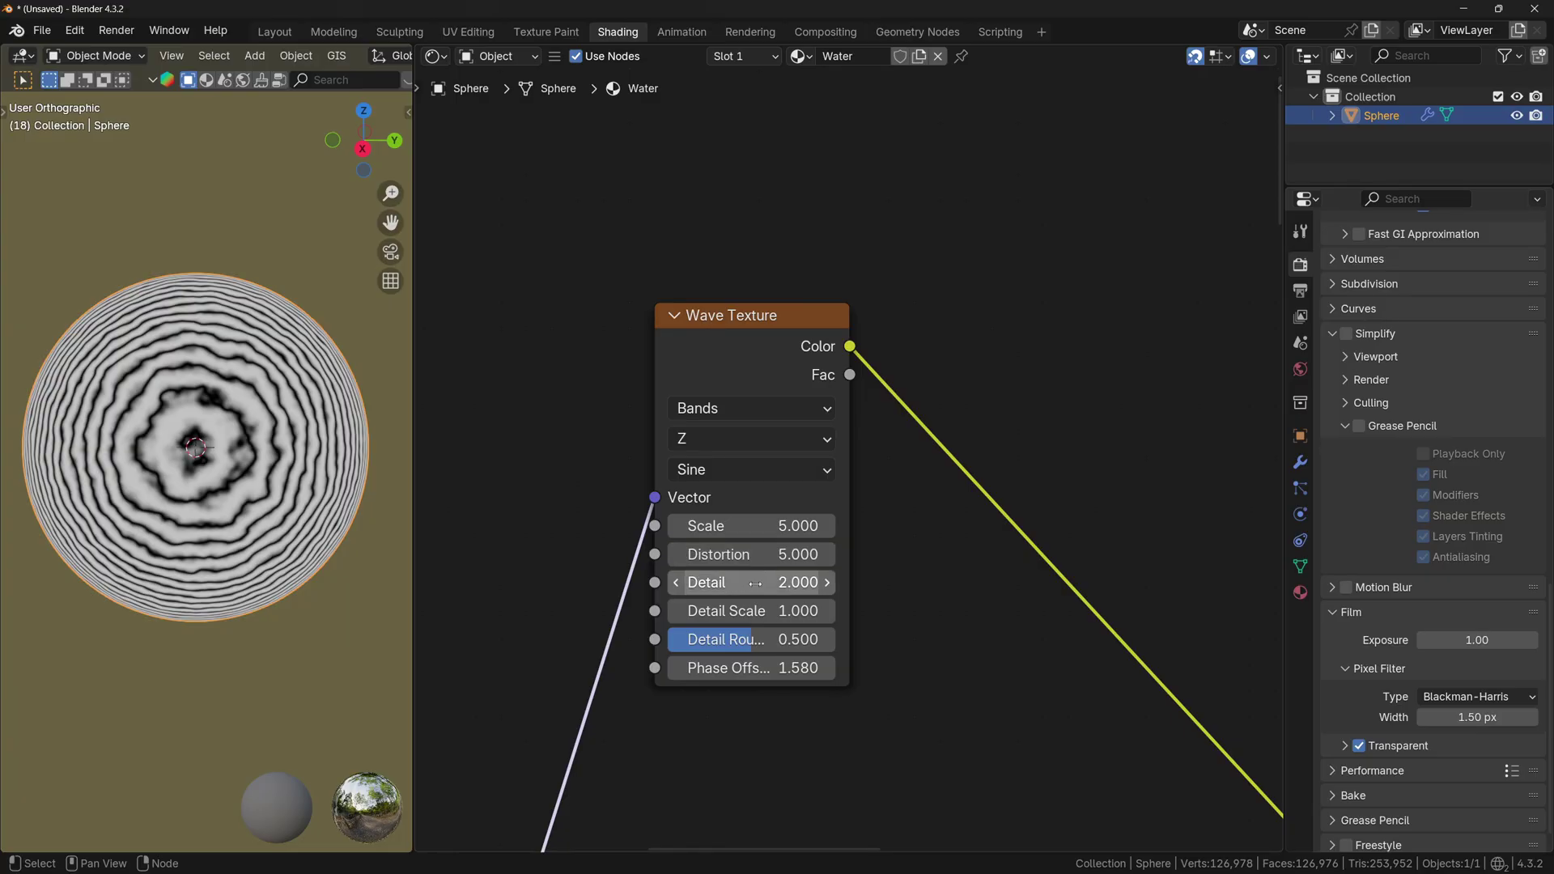
drag(755, 583, 668, 583)
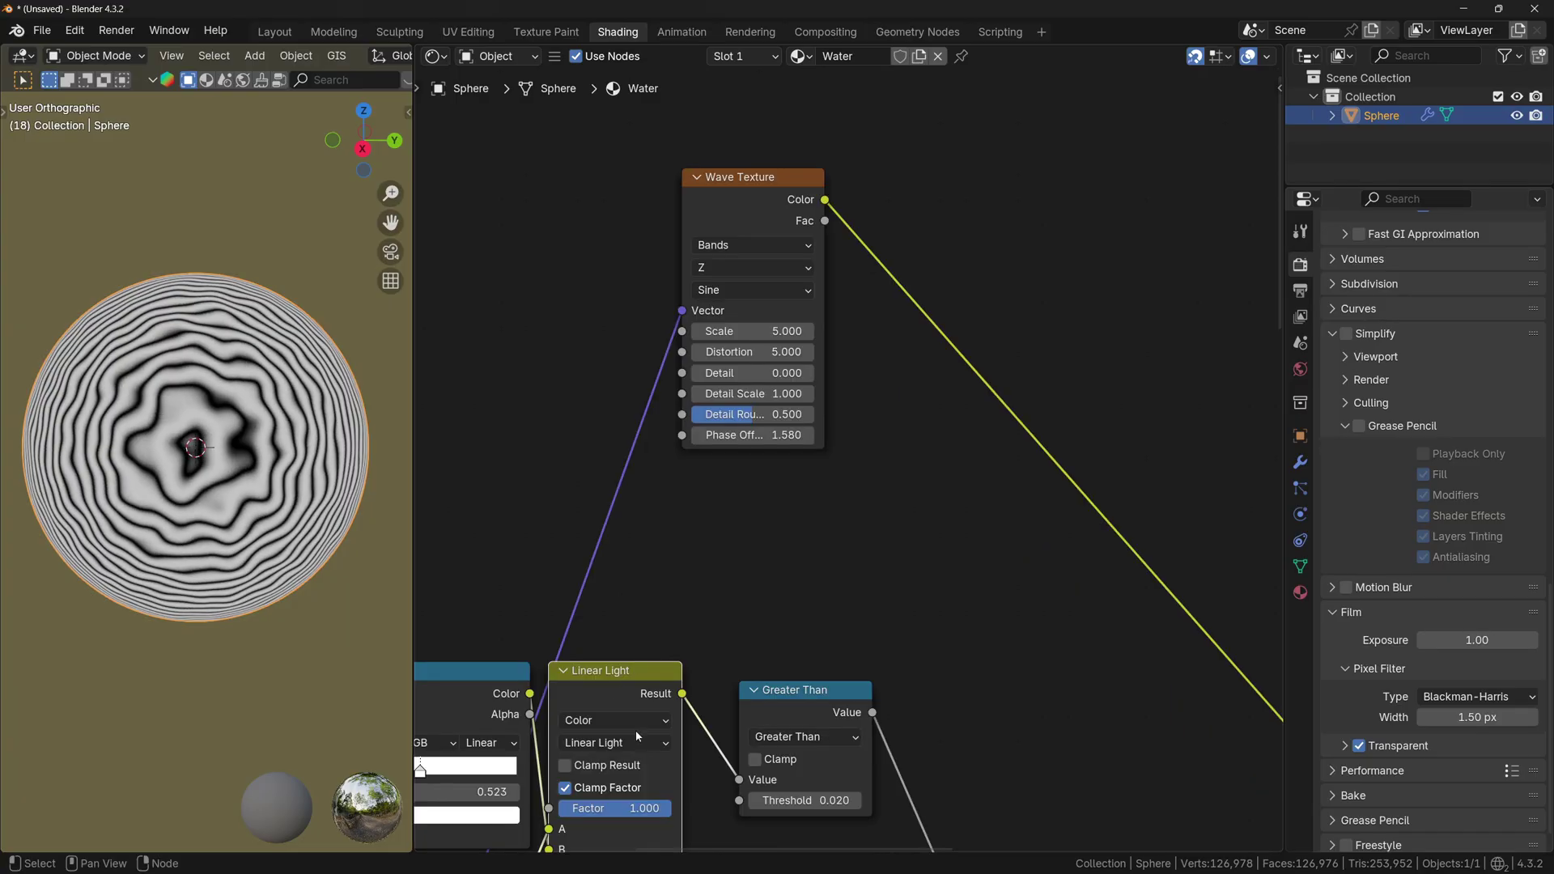
Duplicate the Linear Light node onto the Wave Texture's Color output and link the Layer Weight's Fresnel to the copy's B input.
middle_drag(635, 736, 638, 705)
click(677, 635)
key(shift+d)
drag(675, 629, 959, 296)
scroll(842, 296, up, 3)
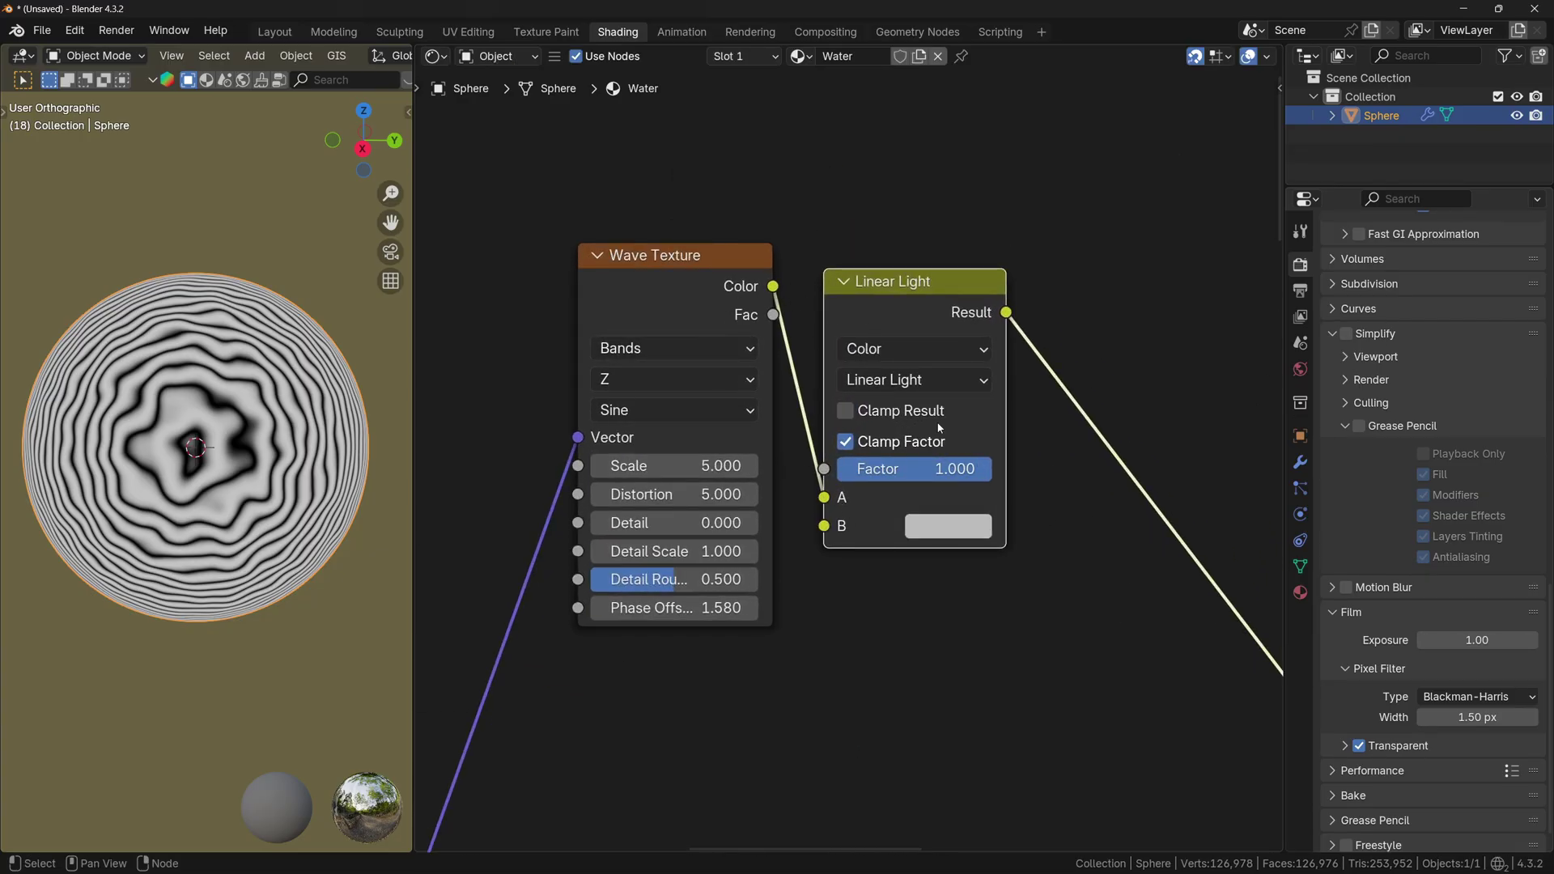
scroll(939, 427, down, 2)
drag(555, 624, 627, 515)
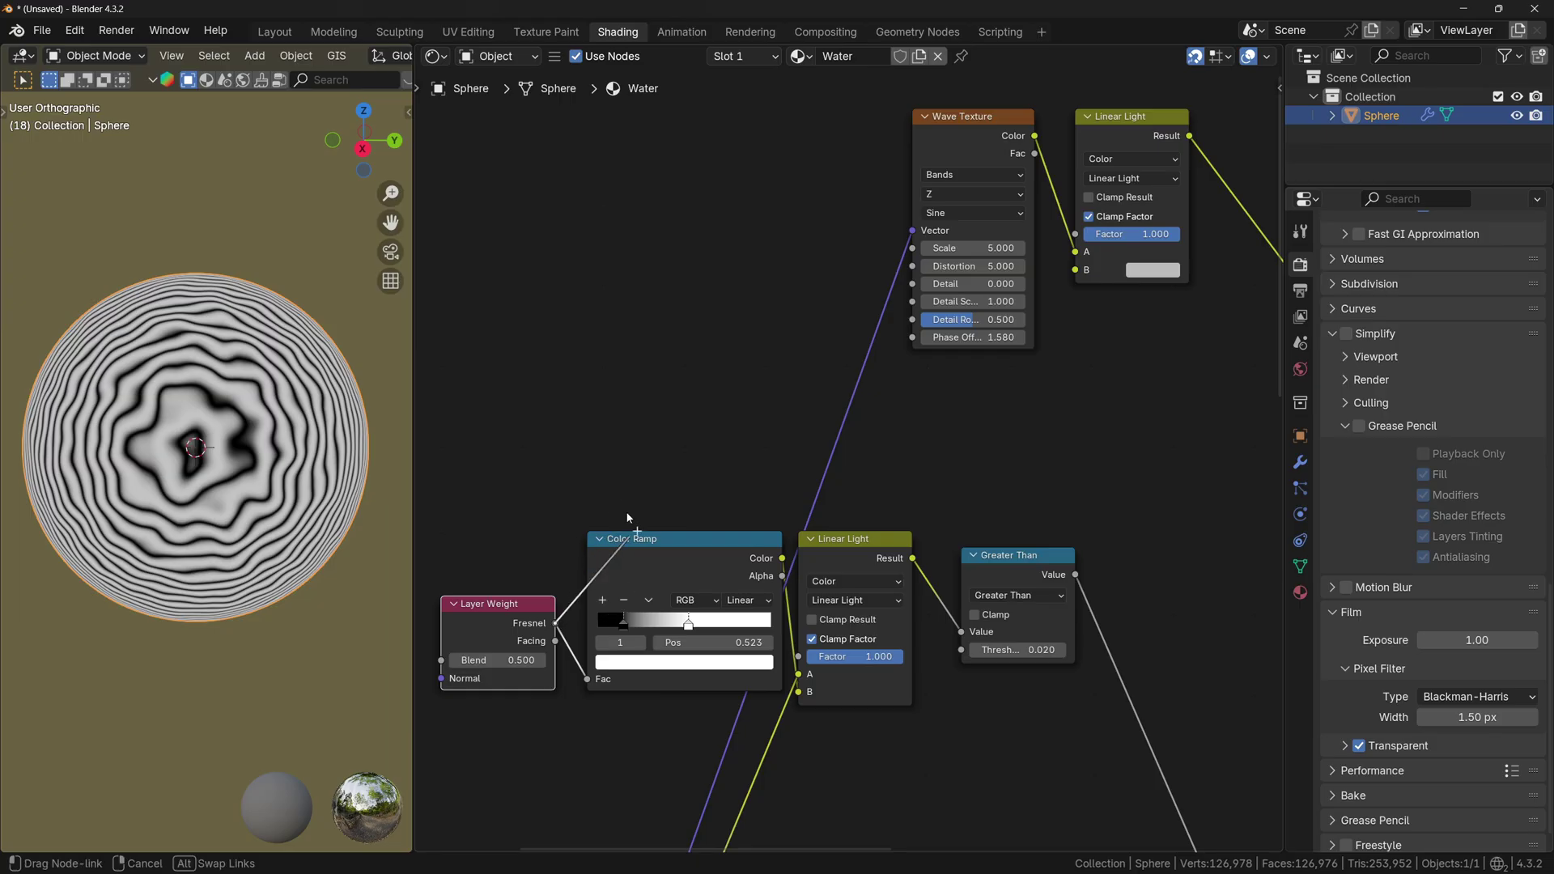
drag(735, 485, 1074, 269)
Insert a copy of the Fresnel branch's Greater Than node after the new Linear Light and set its Threshold to 0.350.
middle_drag(1167, 474, 781, 601)
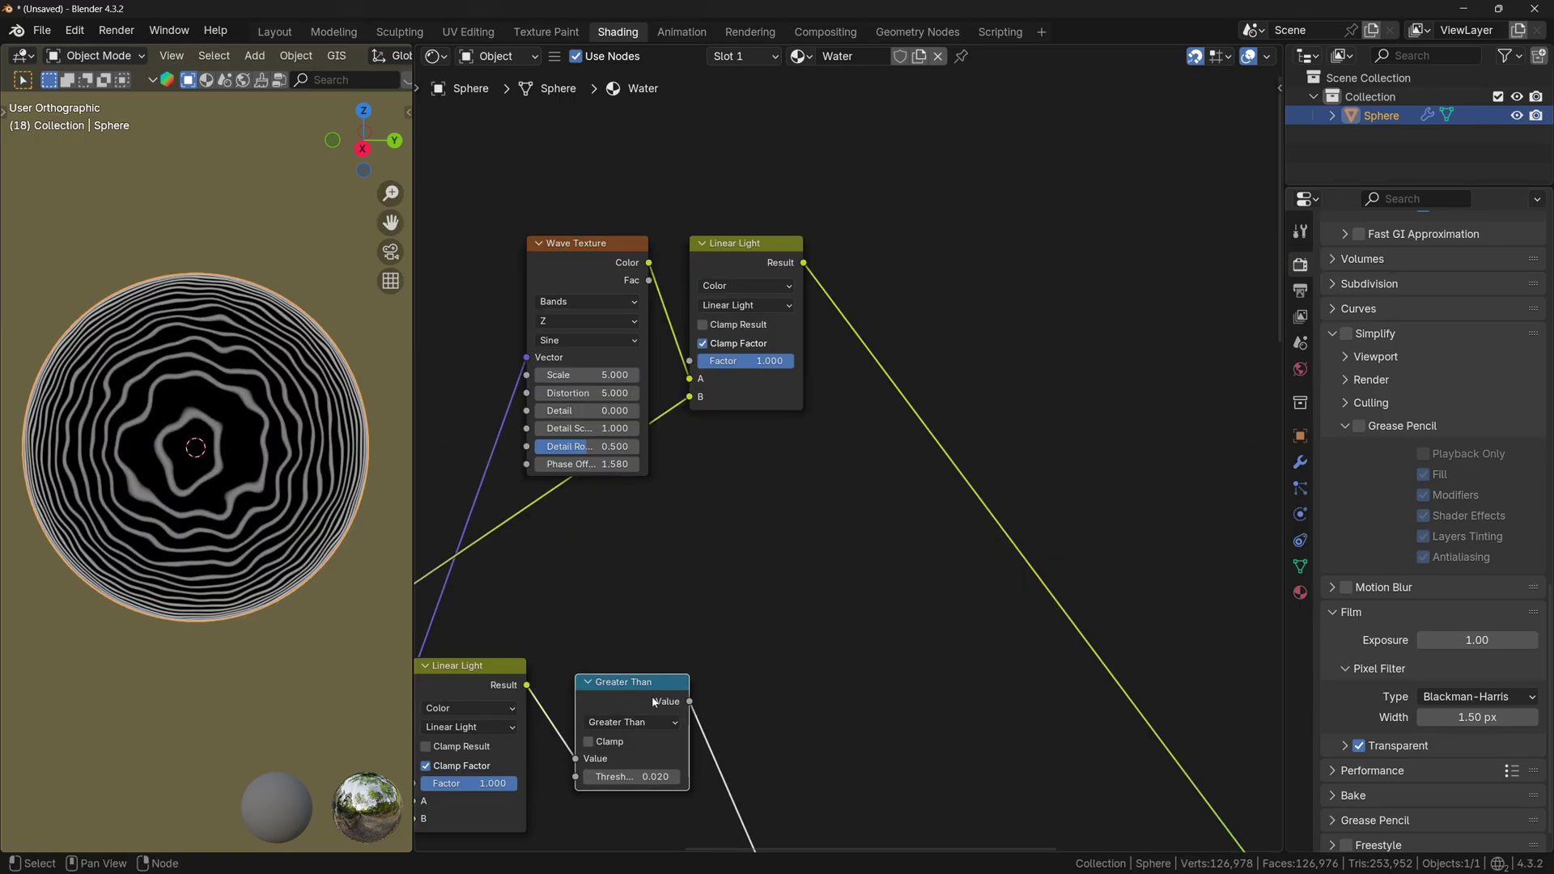
key(shift+d)
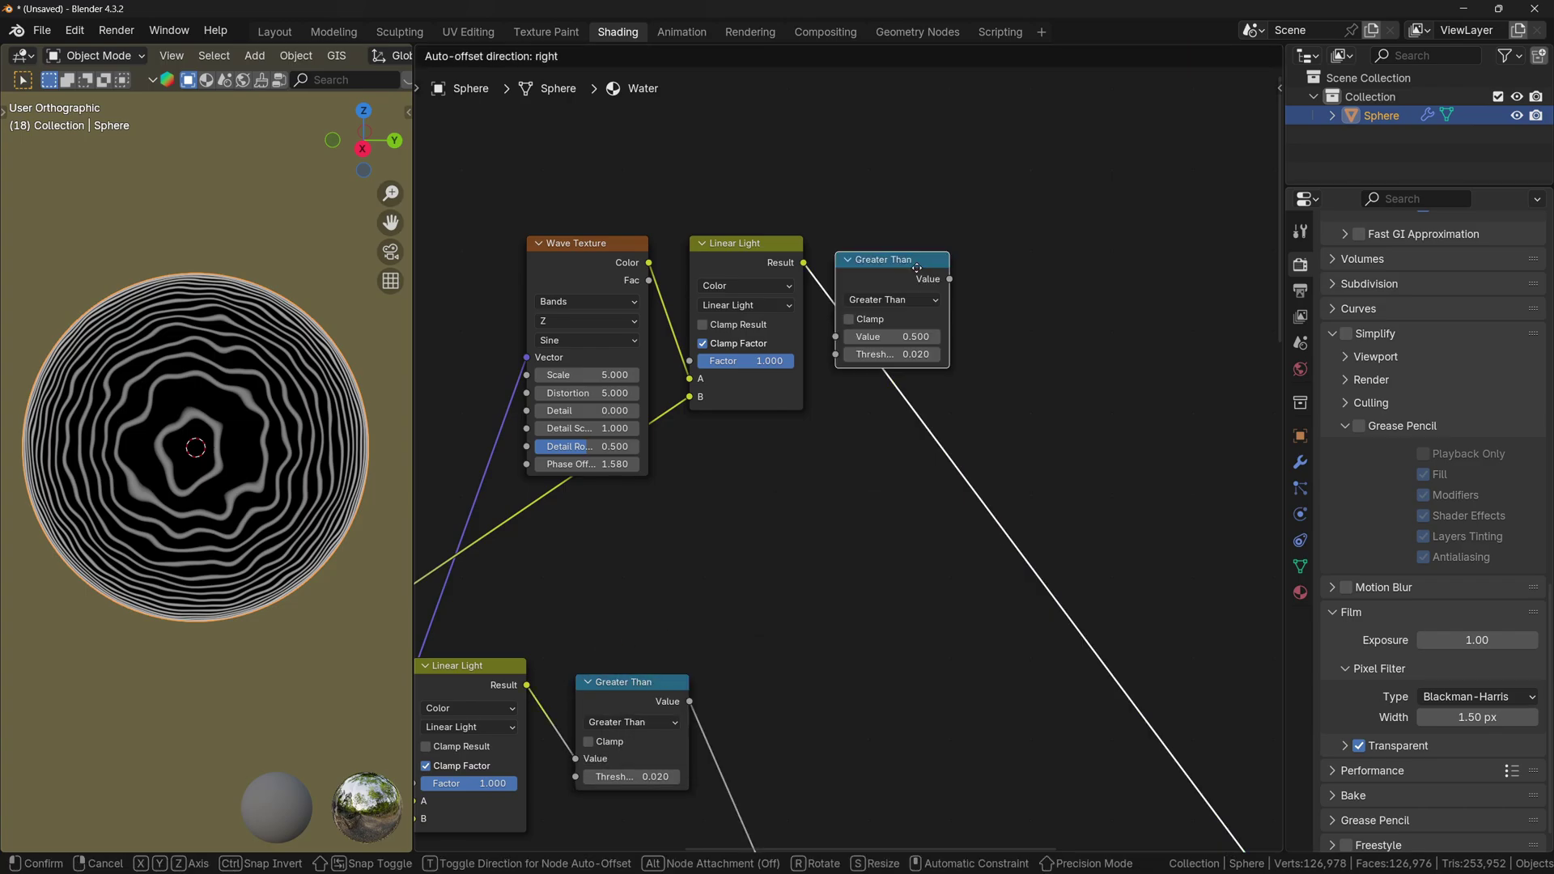
click(917, 261)
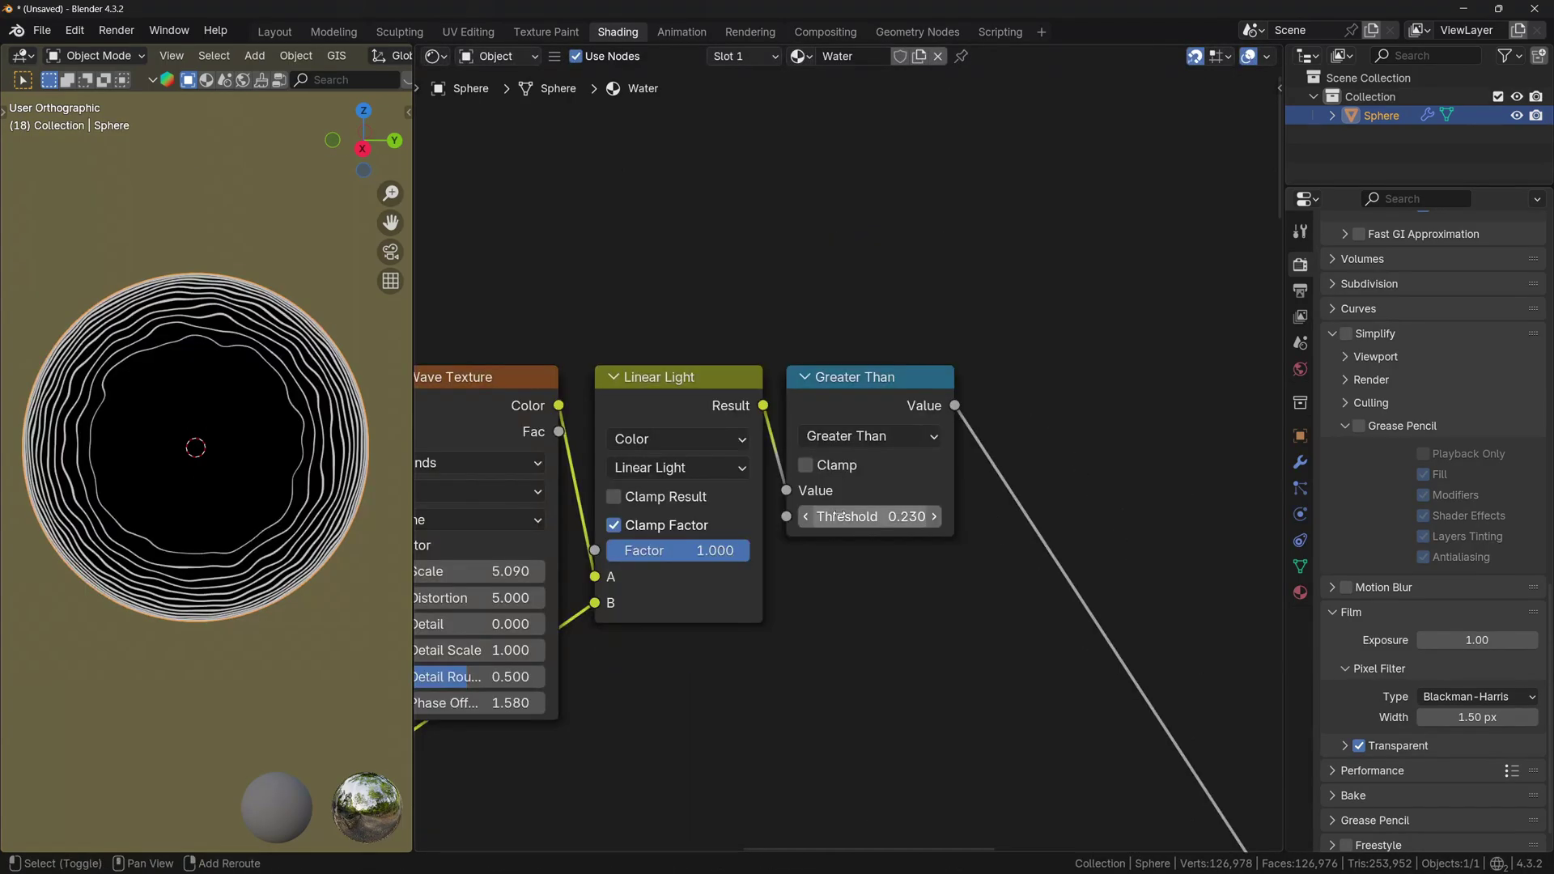
drag(870, 516, 881, 516)
drag(881, 516, 884, 516)
Tune the Wave Texture to Scale 2.570 and Distortion 6.740, and raise its Phase Offset to test the ring motion.
mouse_move(702, 534)
mouse_down()
mouse_move(666, 534)
mouse_move(720, 533)
mouse_move(719, 557)
mouse_up()
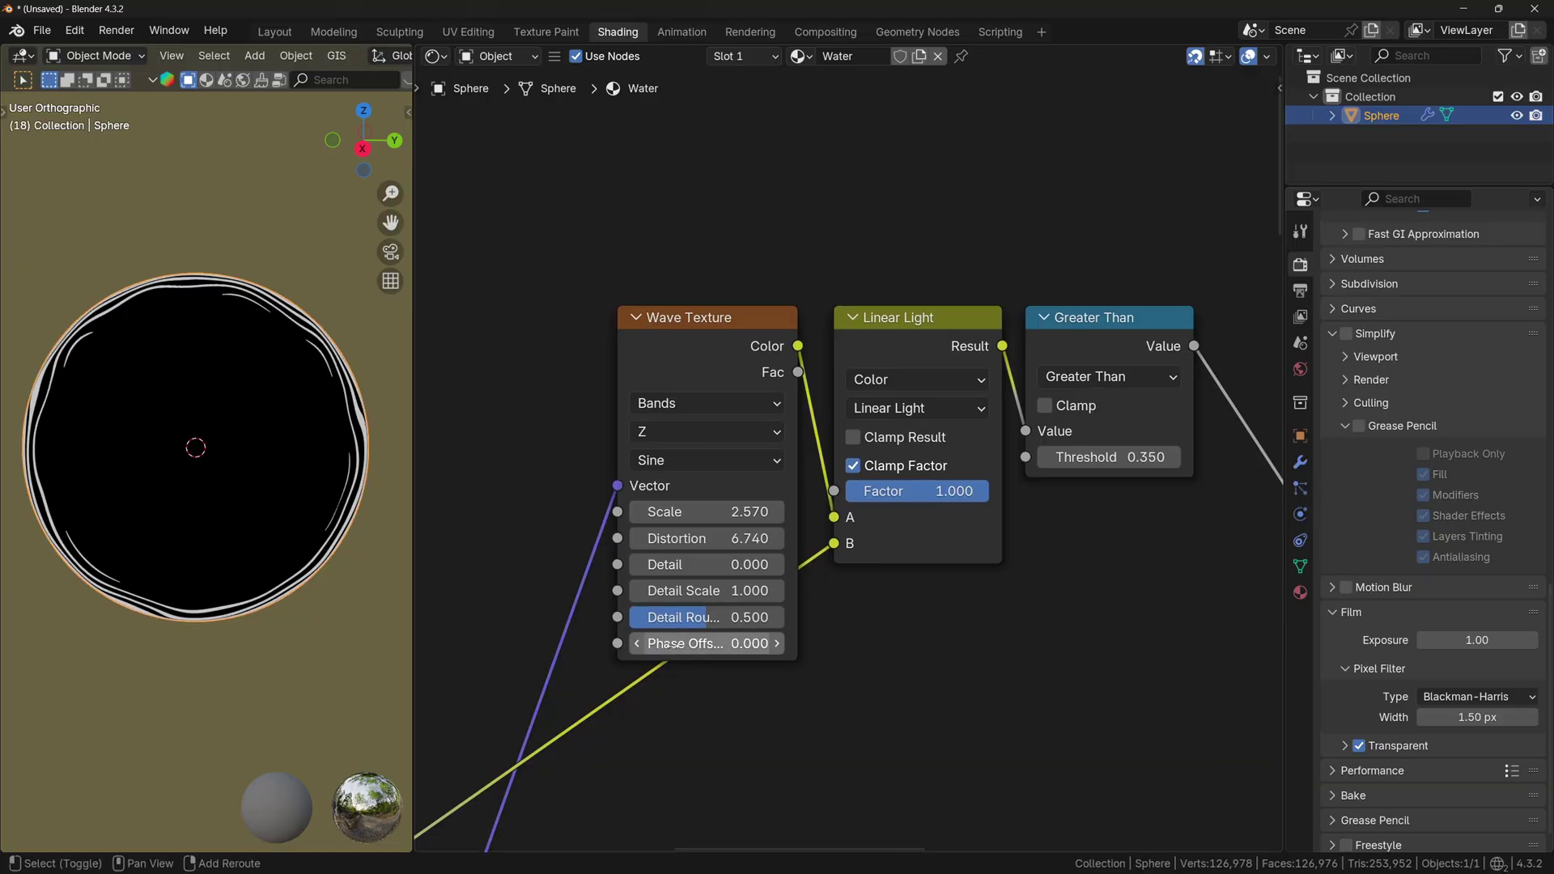
drag(669, 644, 809, 643)
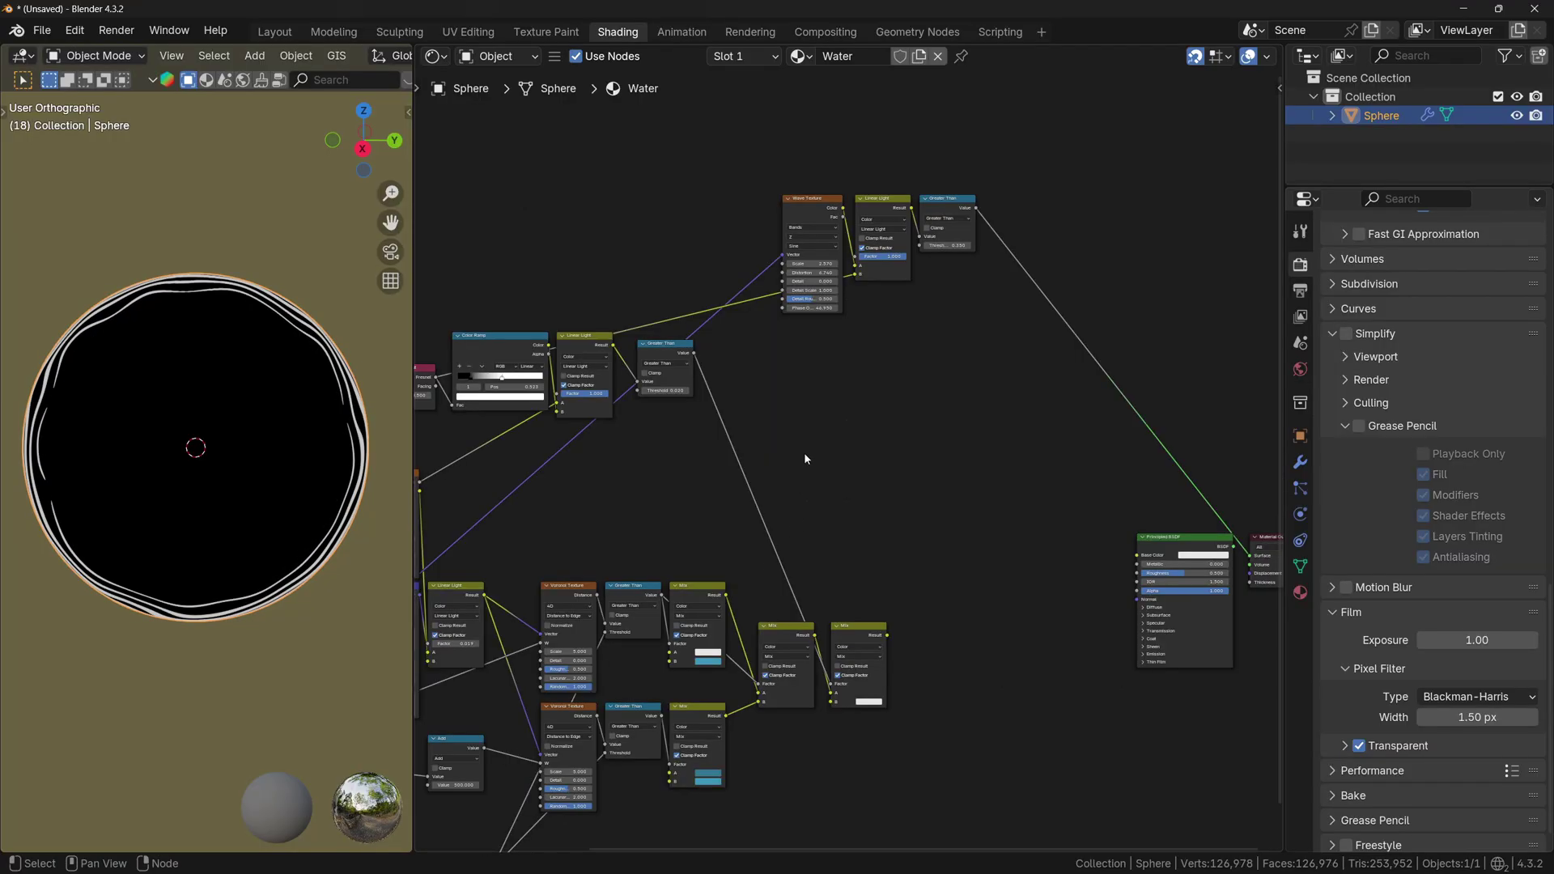
Duplicate the last Mix node and insert the copy directly after it in the color chain.
middle_drag(936, 316, 831, 449)
scroll(831, 449, up, 1)
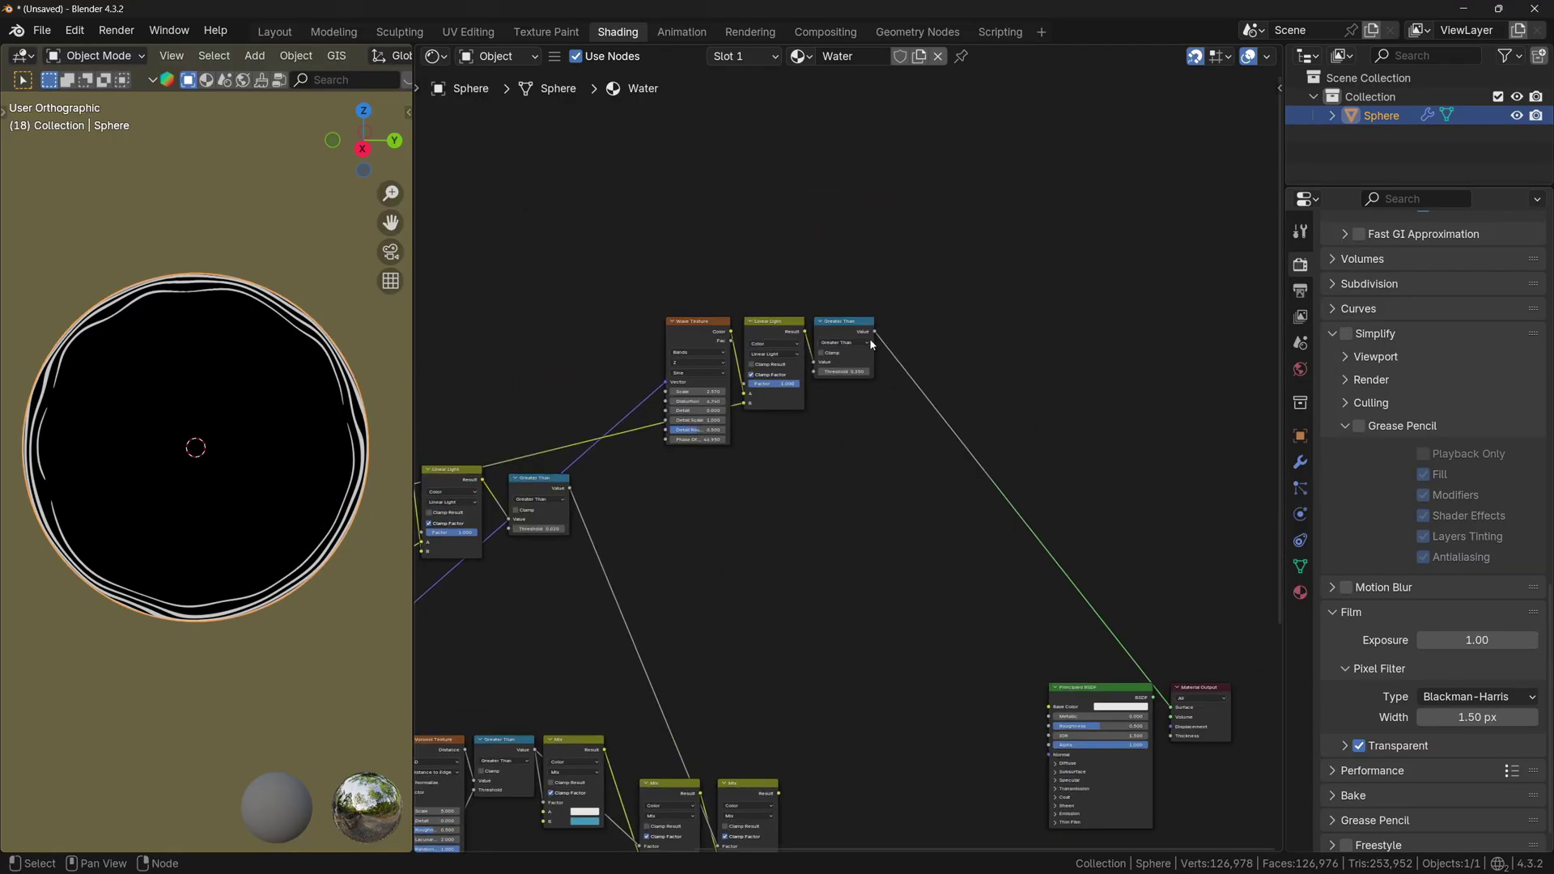
middle_drag(783, 656, 780, 453)
scroll(785, 630, up, 2)
middle_drag(746, 650, 696, 605)
scroll(695, 604, up, 3)
click(675, 558)
key(shift+d)
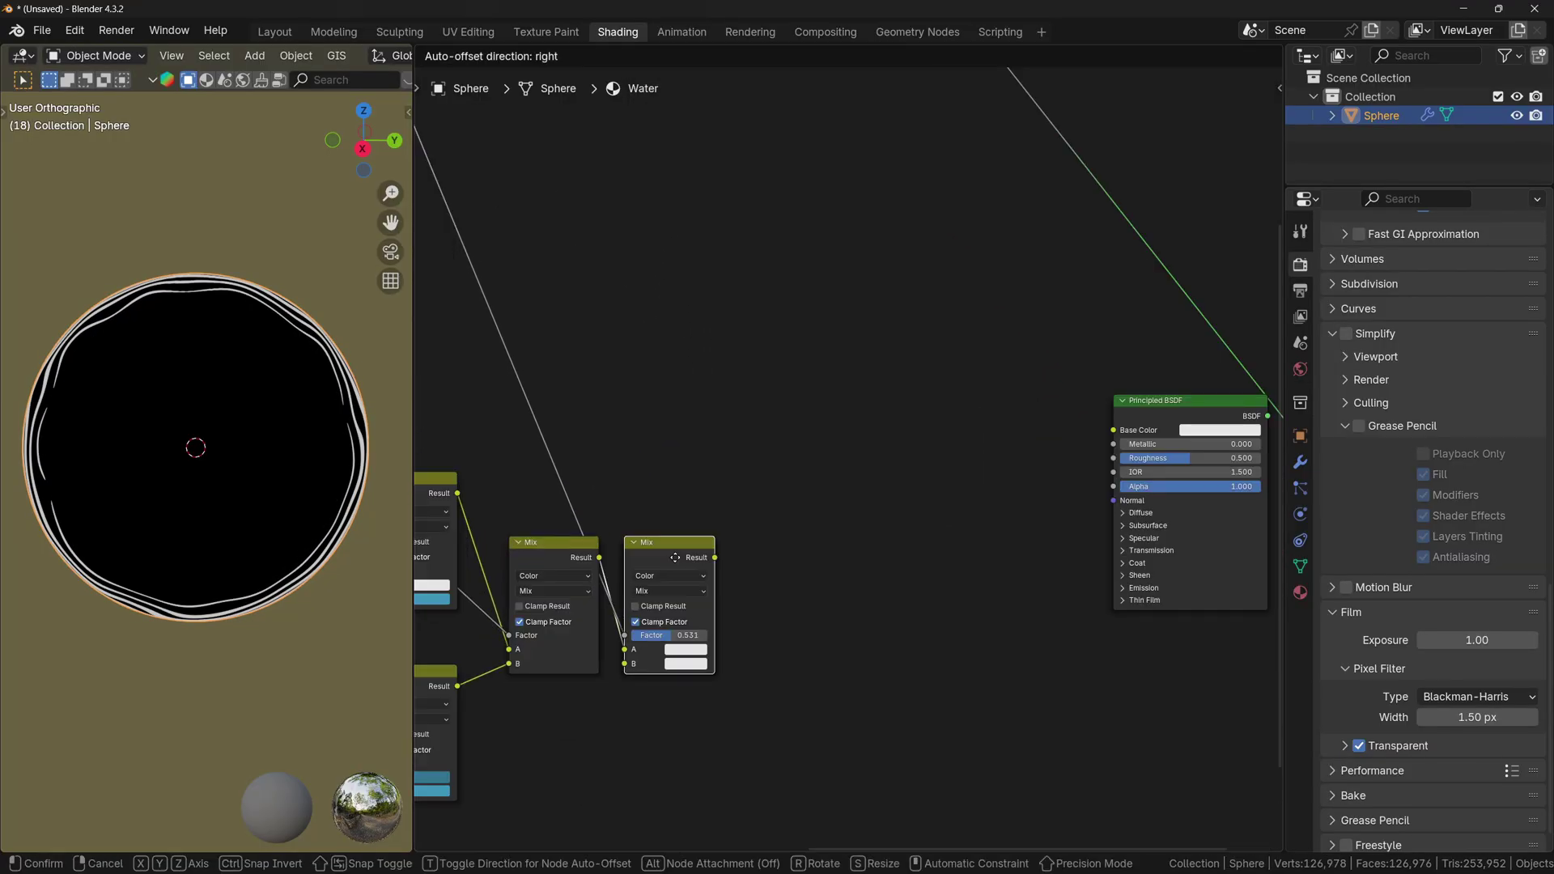
drag(675, 558, 763, 630)
scroll(809, 518, up, 2)
drag(763, 630, 764, 638)
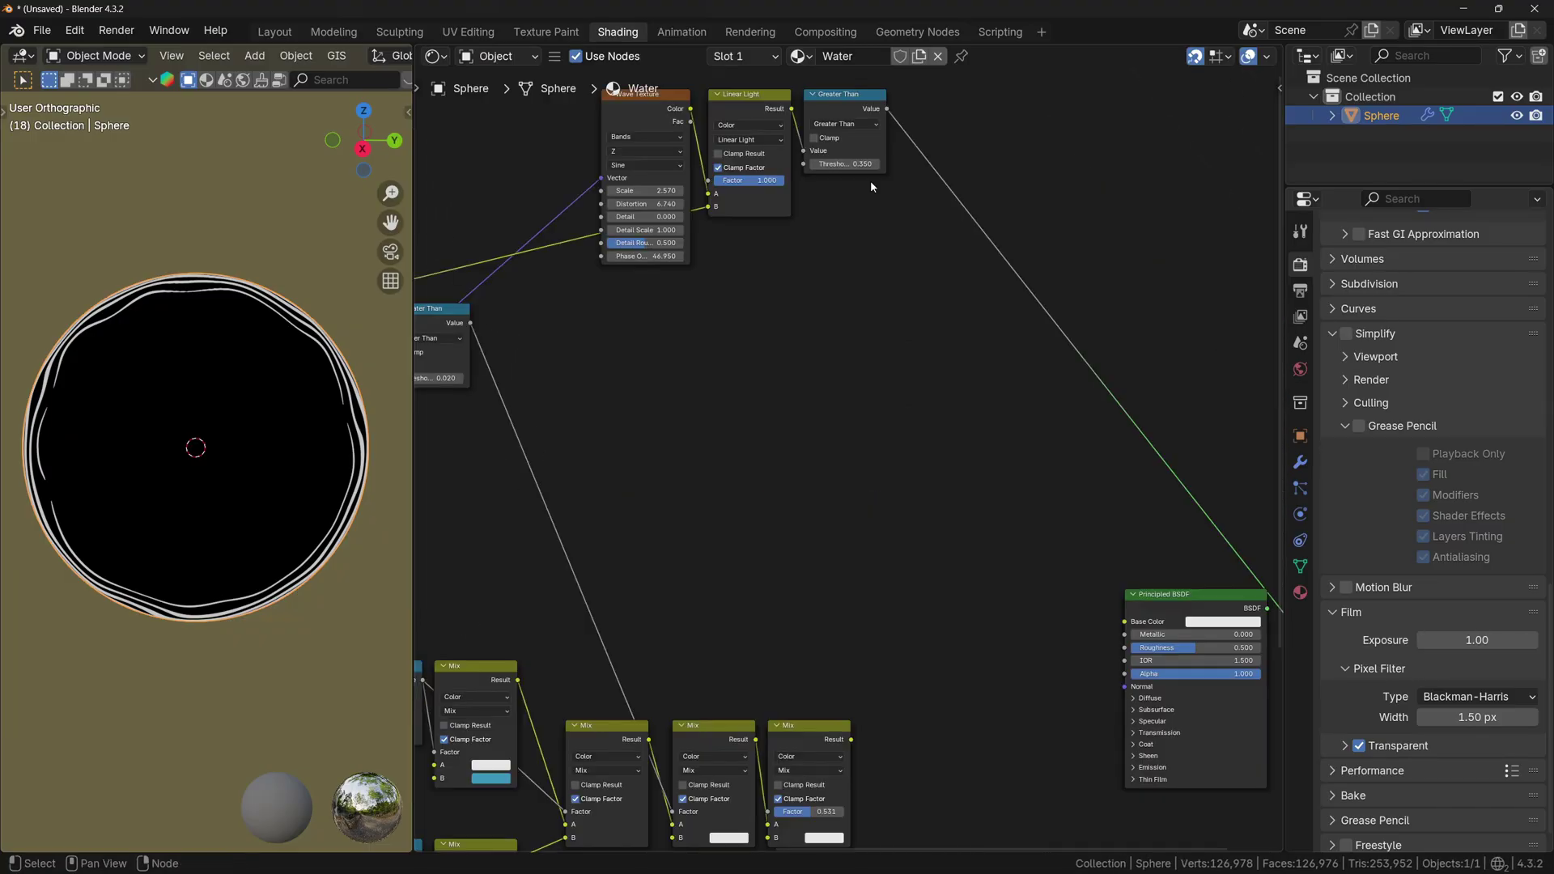
Link the wave branch's Greater Than output to the new Mix node's Factor and preview that Mix on the sphere.
drag(888, 110, 853, 742)
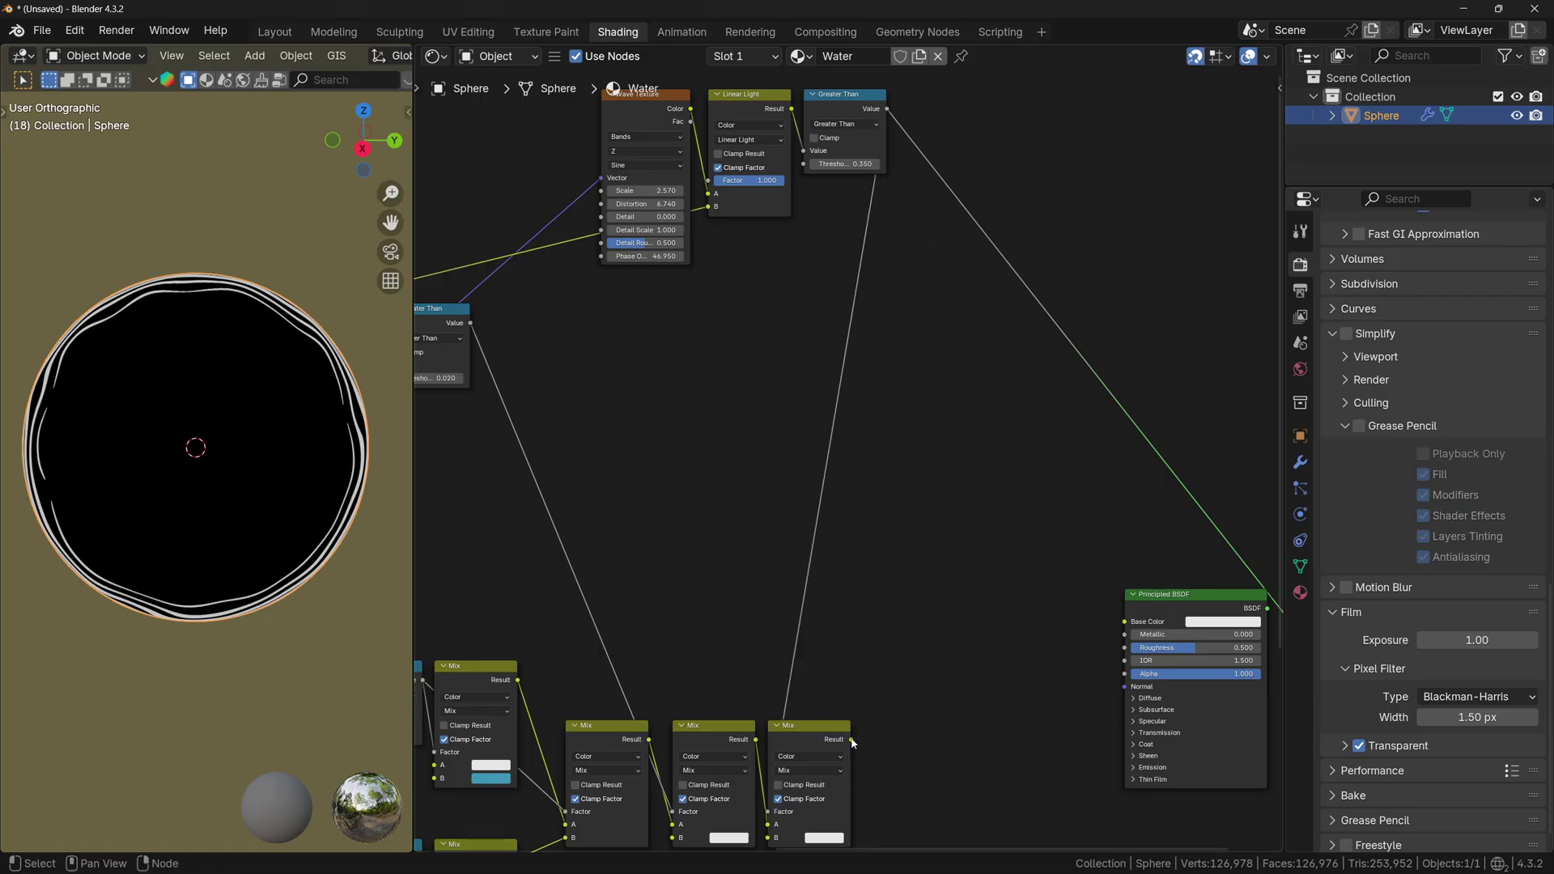
ctrl+shift+click(822, 736)
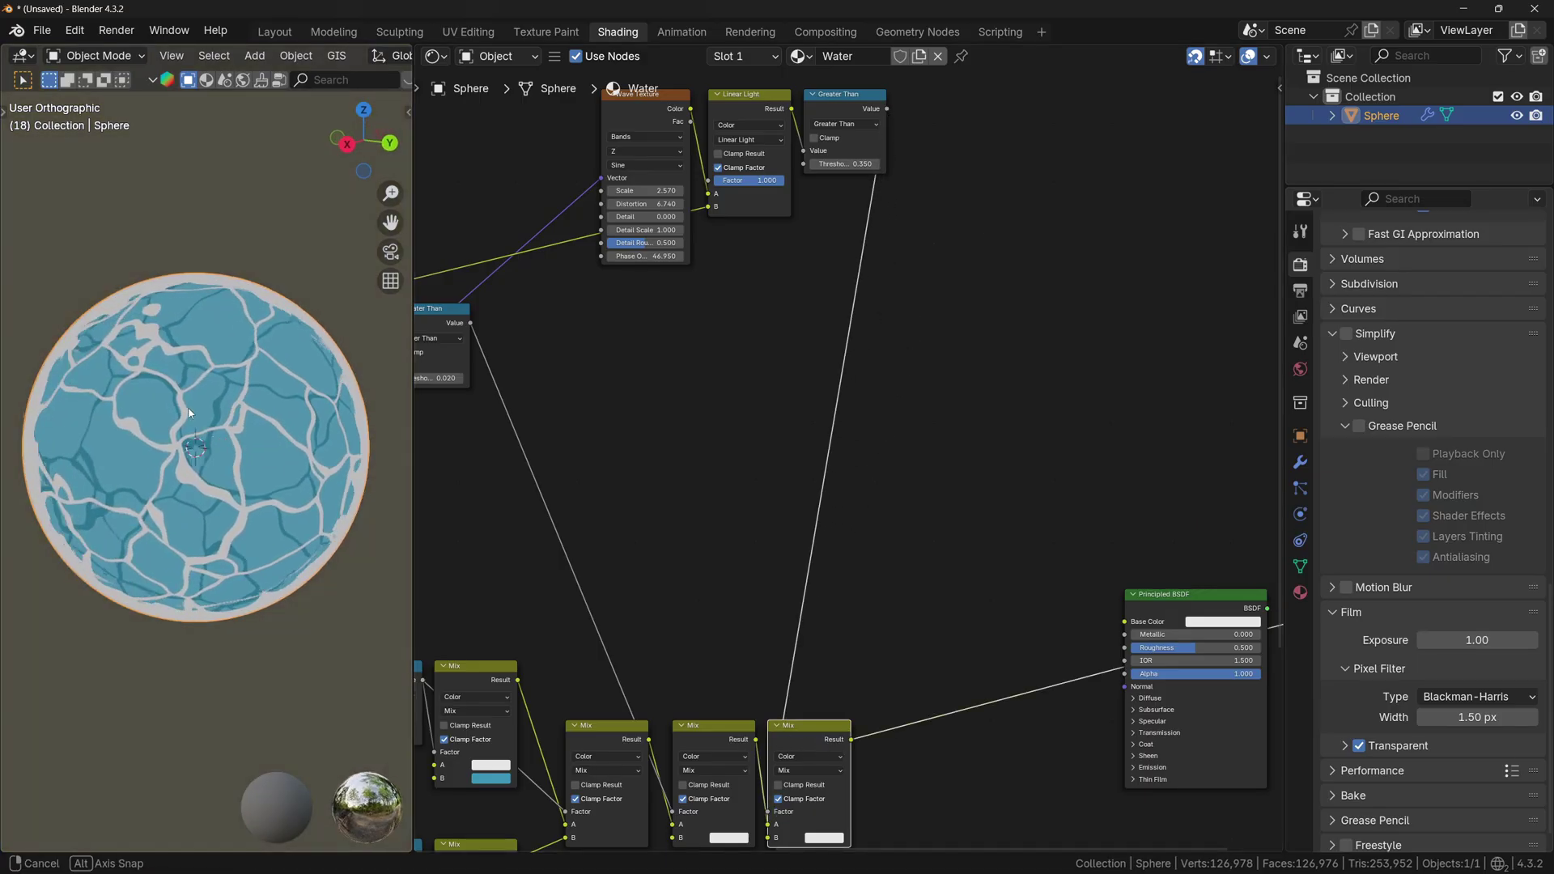
Switch the Noise Texture to 4D and link the Value node that drives the Voronoi W inputs to its W input.
middle_drag(778, 254, 1030, 286)
drag(897, 288, 1019, 288)
scroll(797, 388, down, 3)
middle_drag(796, 388, 1180, 207)
scroll(1082, 311, up, 5)
middle_drag(1002, 254, 940, 331)
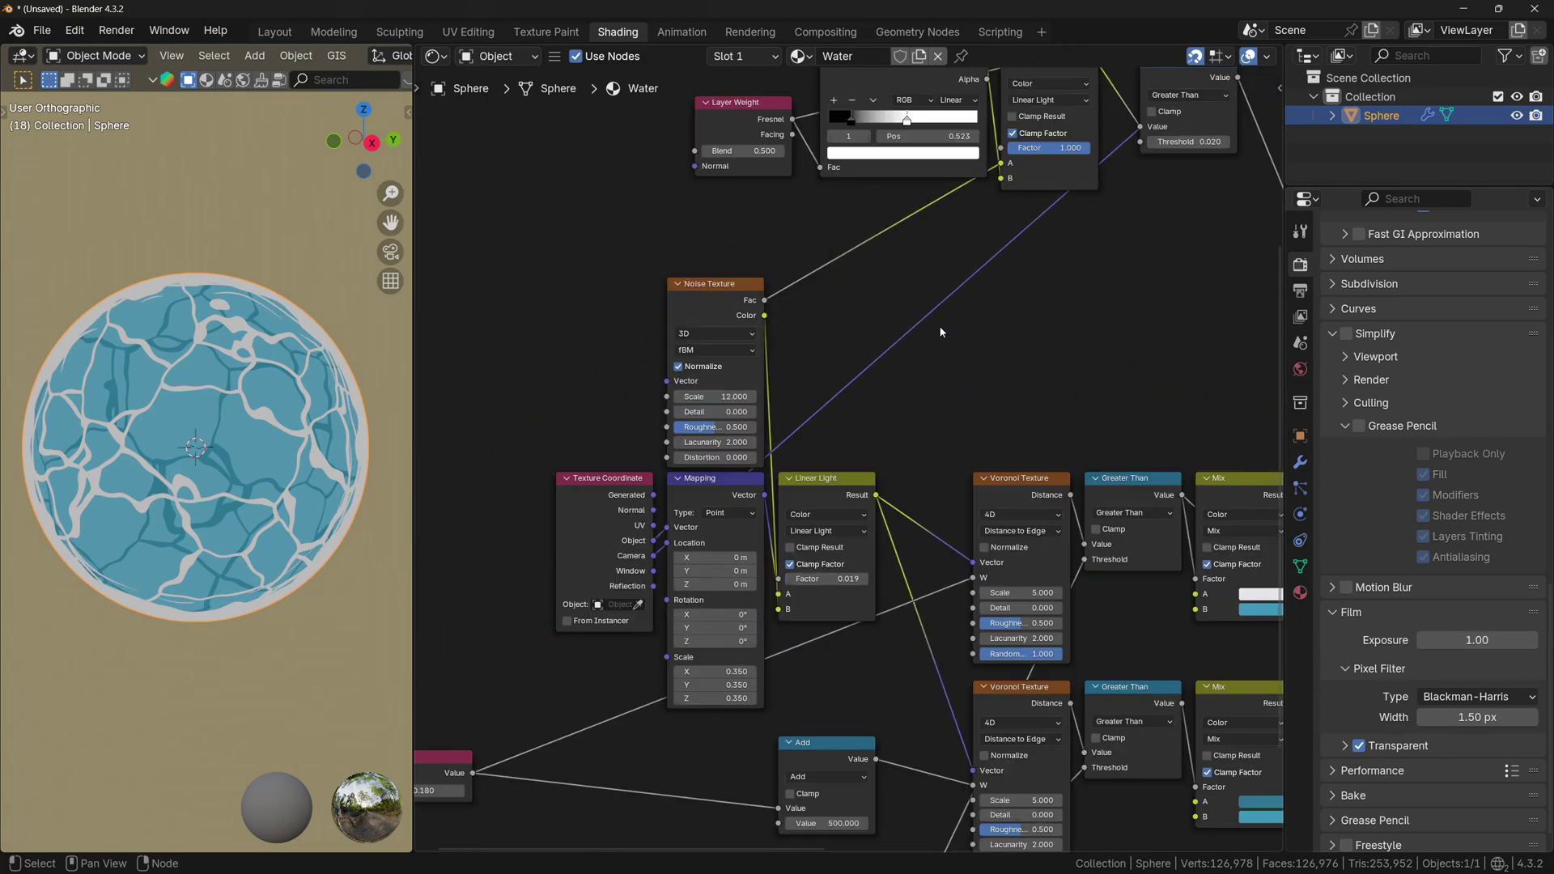
scroll(891, 330, up, 3)
middle_drag(673, 303, 751, 317)
click(753, 315)
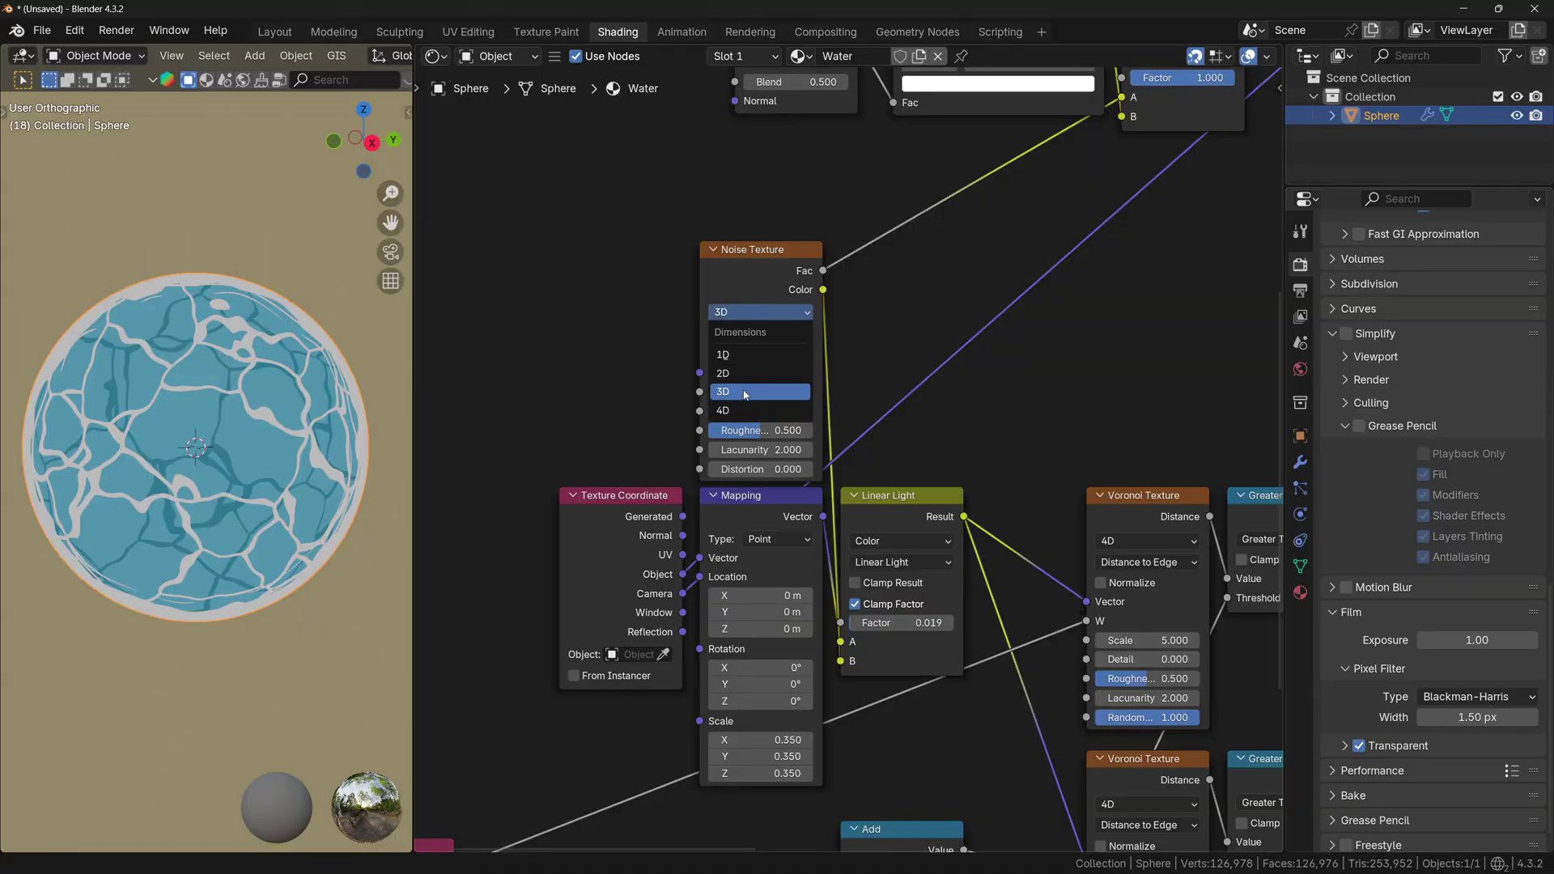
click(743, 410)
drag(610, 649, 615, 611)
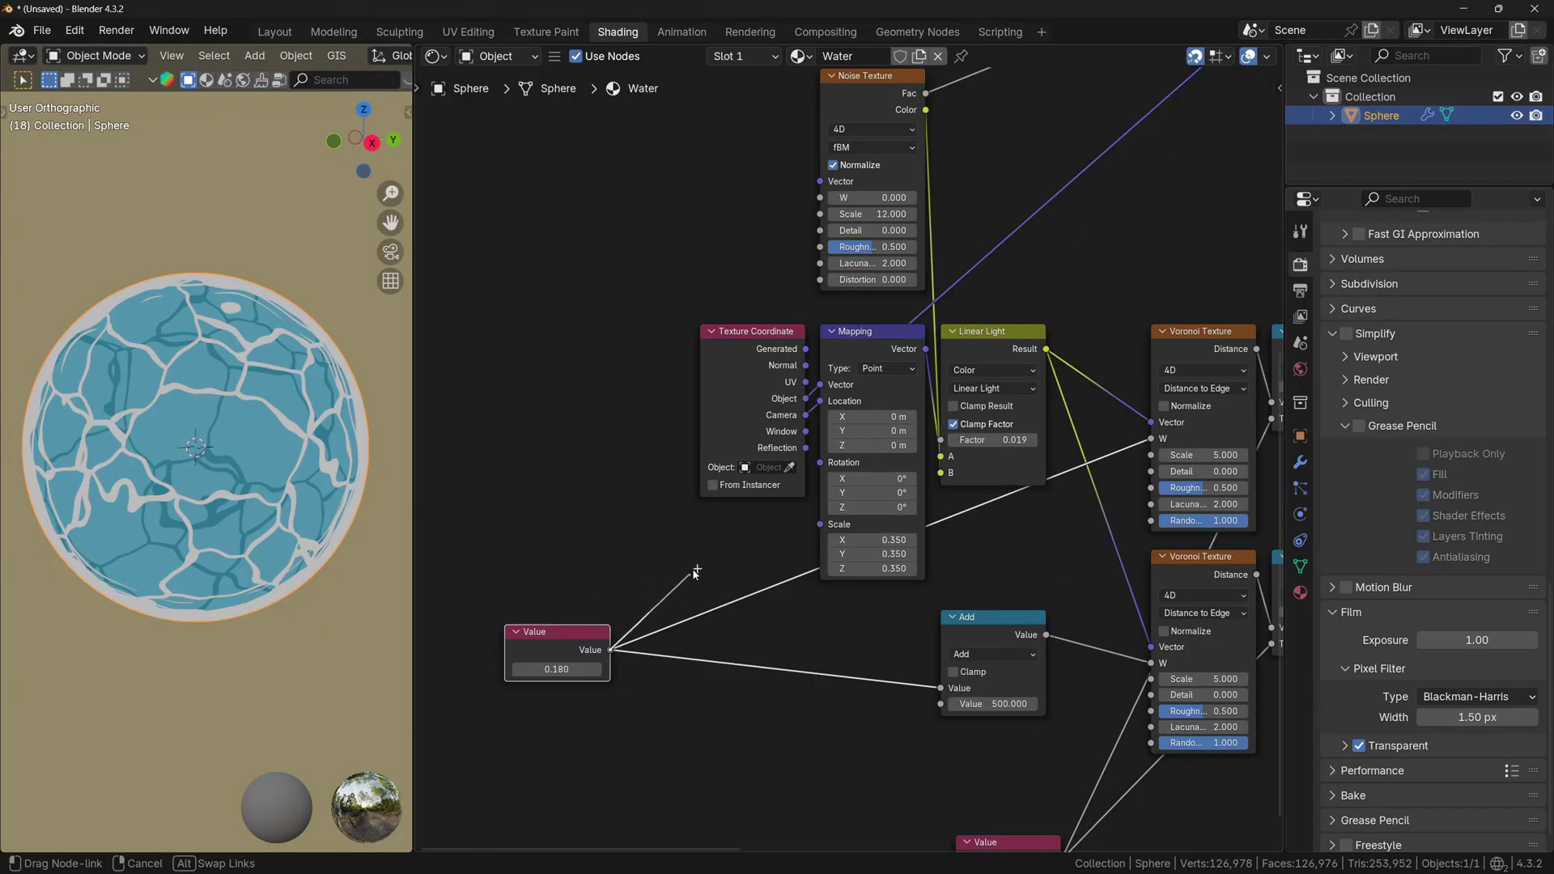
drag(694, 572, 820, 197)
Link the same Value node's output to the Wave Texture's Phase Offset input.
scroll(615, 712, down, 2)
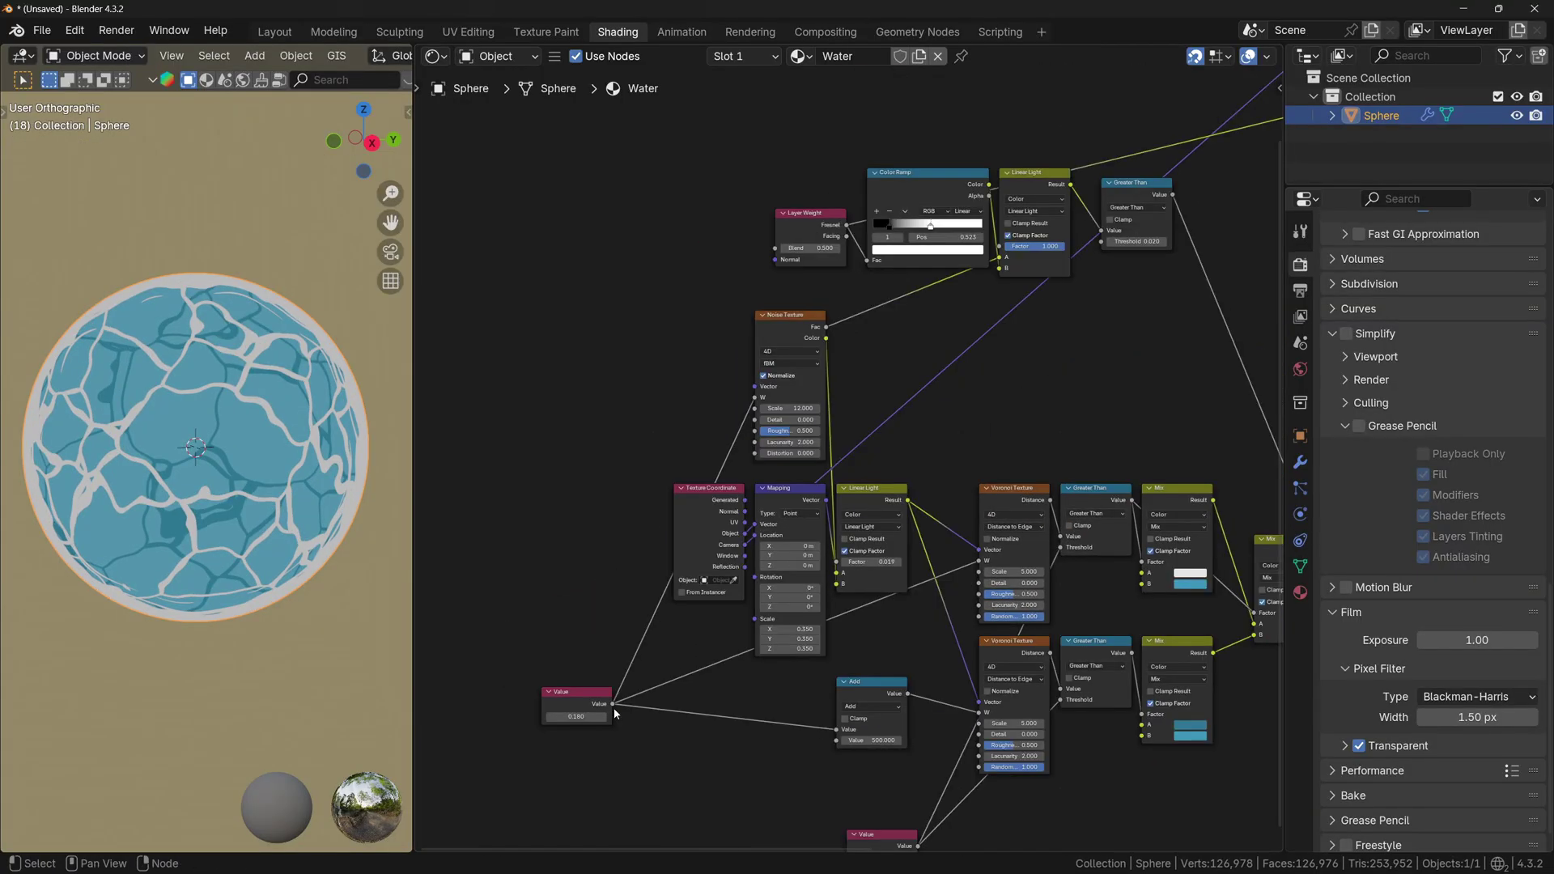
mouse_move(614, 705)
mouse_down()
mouse_move(786, 550)
mouse_move(1179, 7)
mouse_move(743, 492)
mouse_move(738, 531)
mouse_move(809, 522)
mouse_move(744, 522)
mouse_up()
key(KP_Decimal)
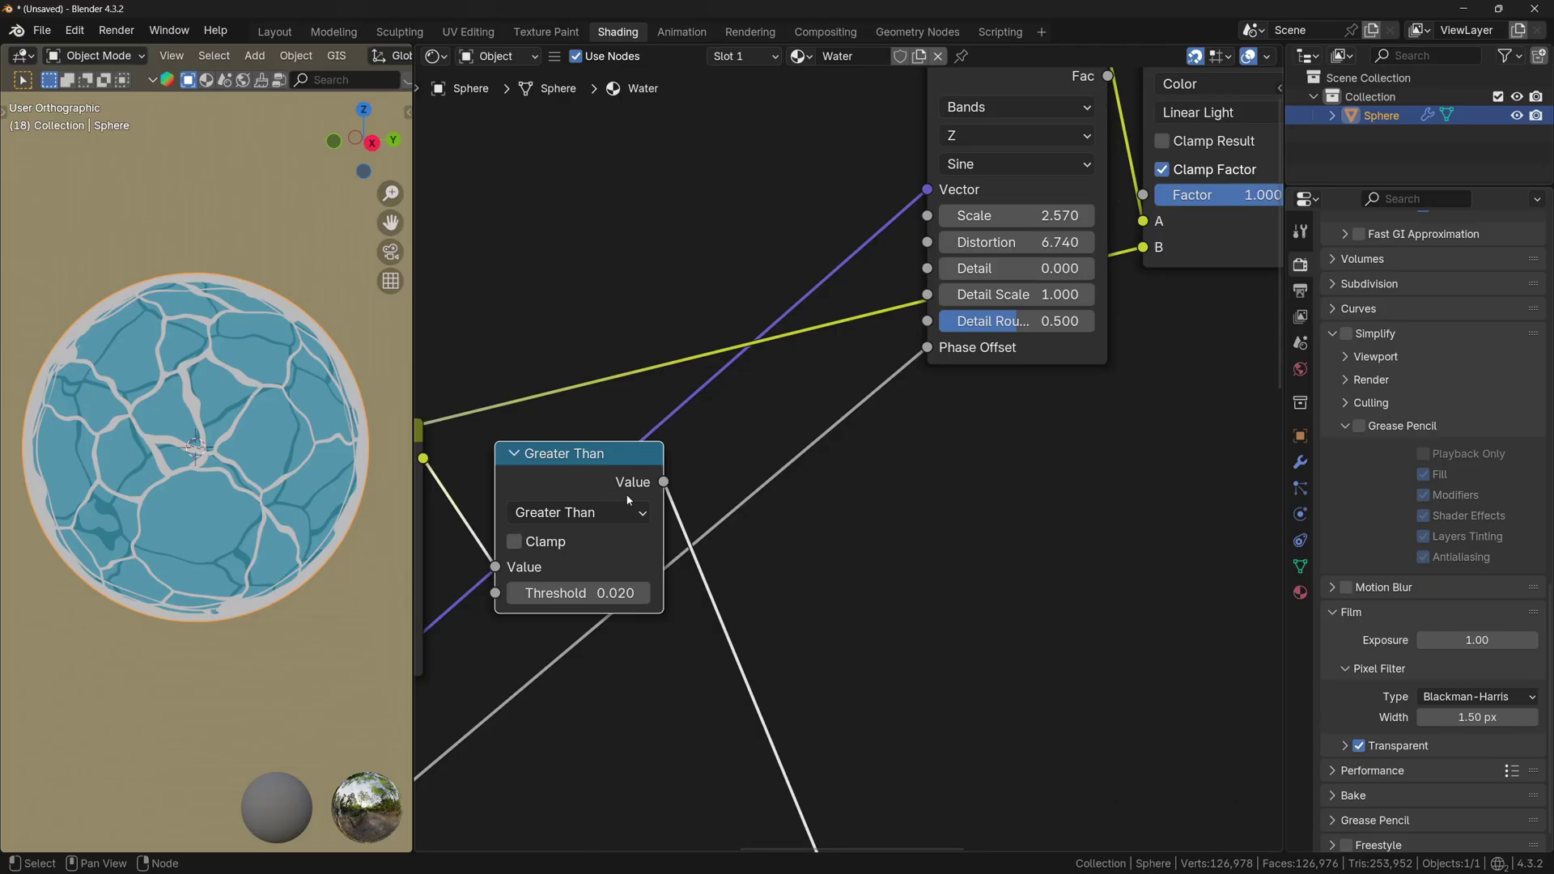
Insert a Multiply node with value 100 before the Wave Texture's Phase Offset and vary the driving Value node to test the motion.
key(shift+d)
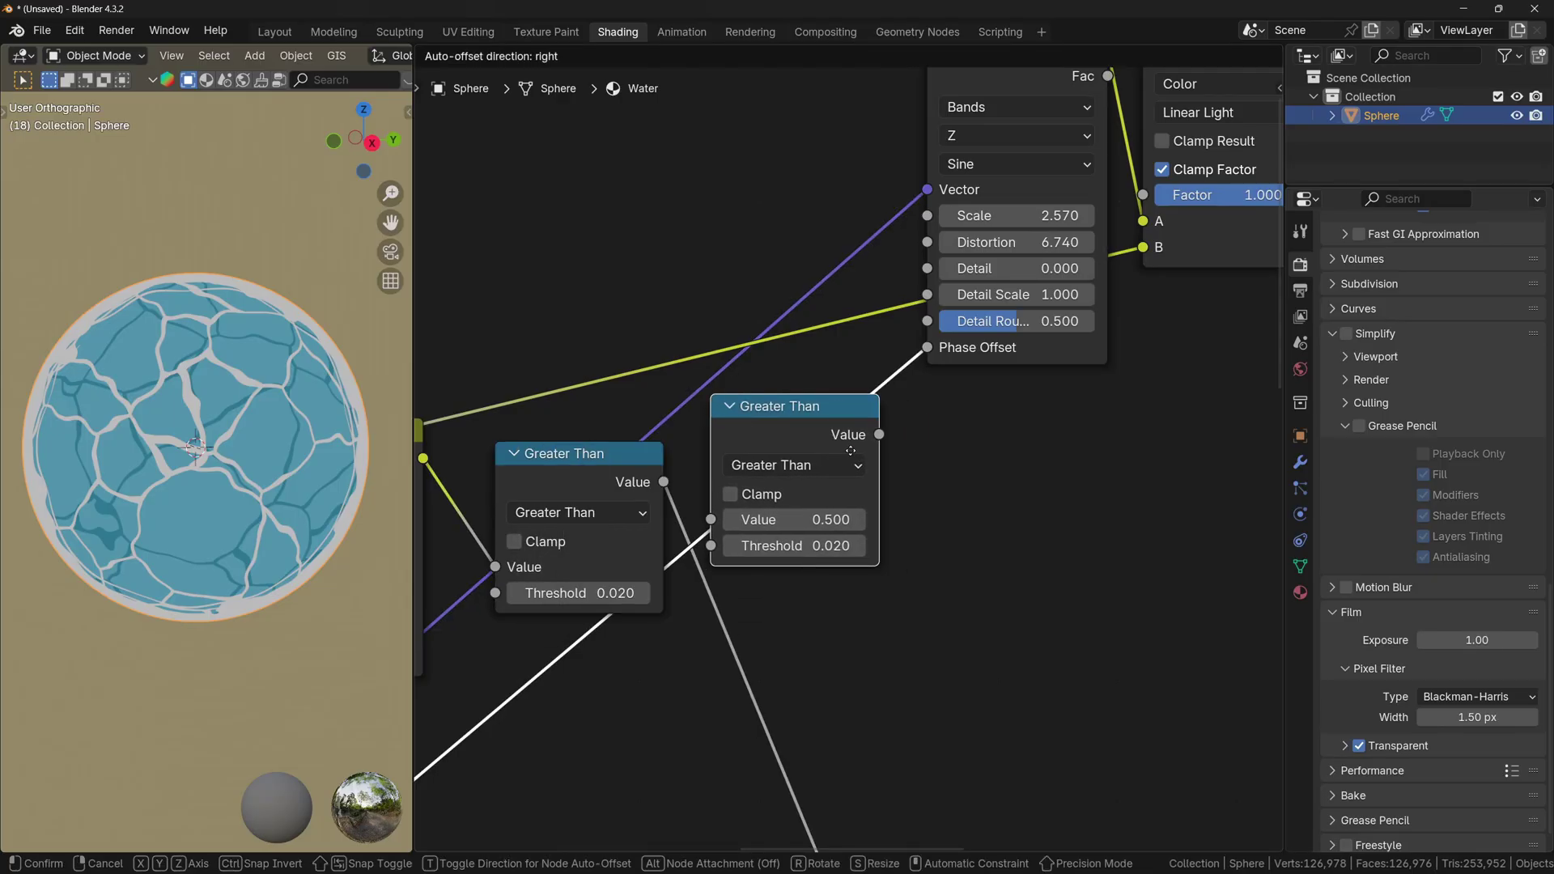
click(851, 450)
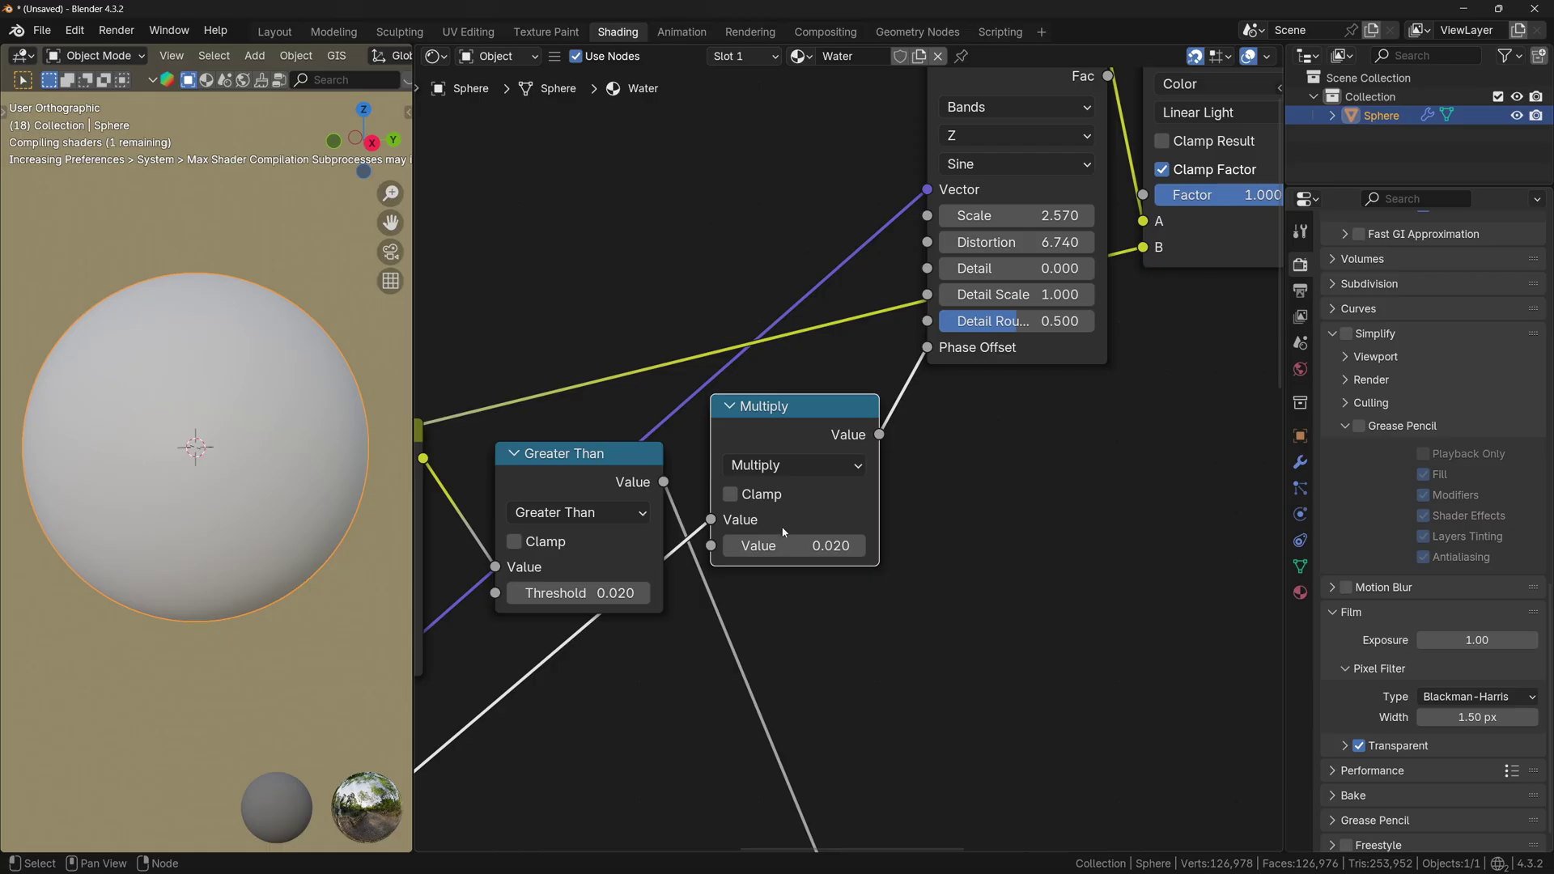
click(795, 549)
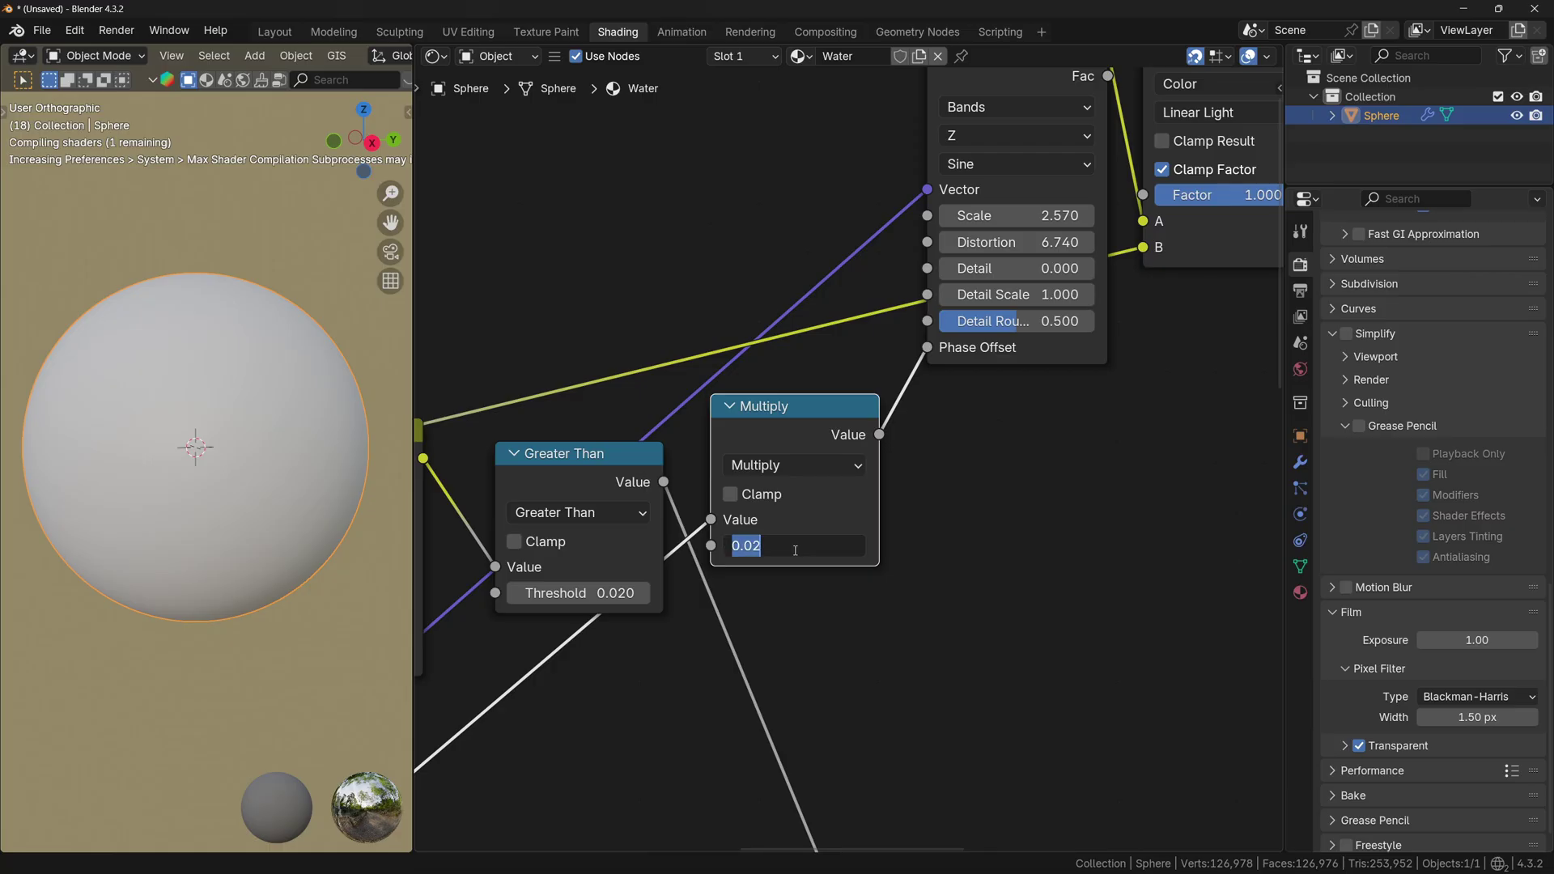
text(10)
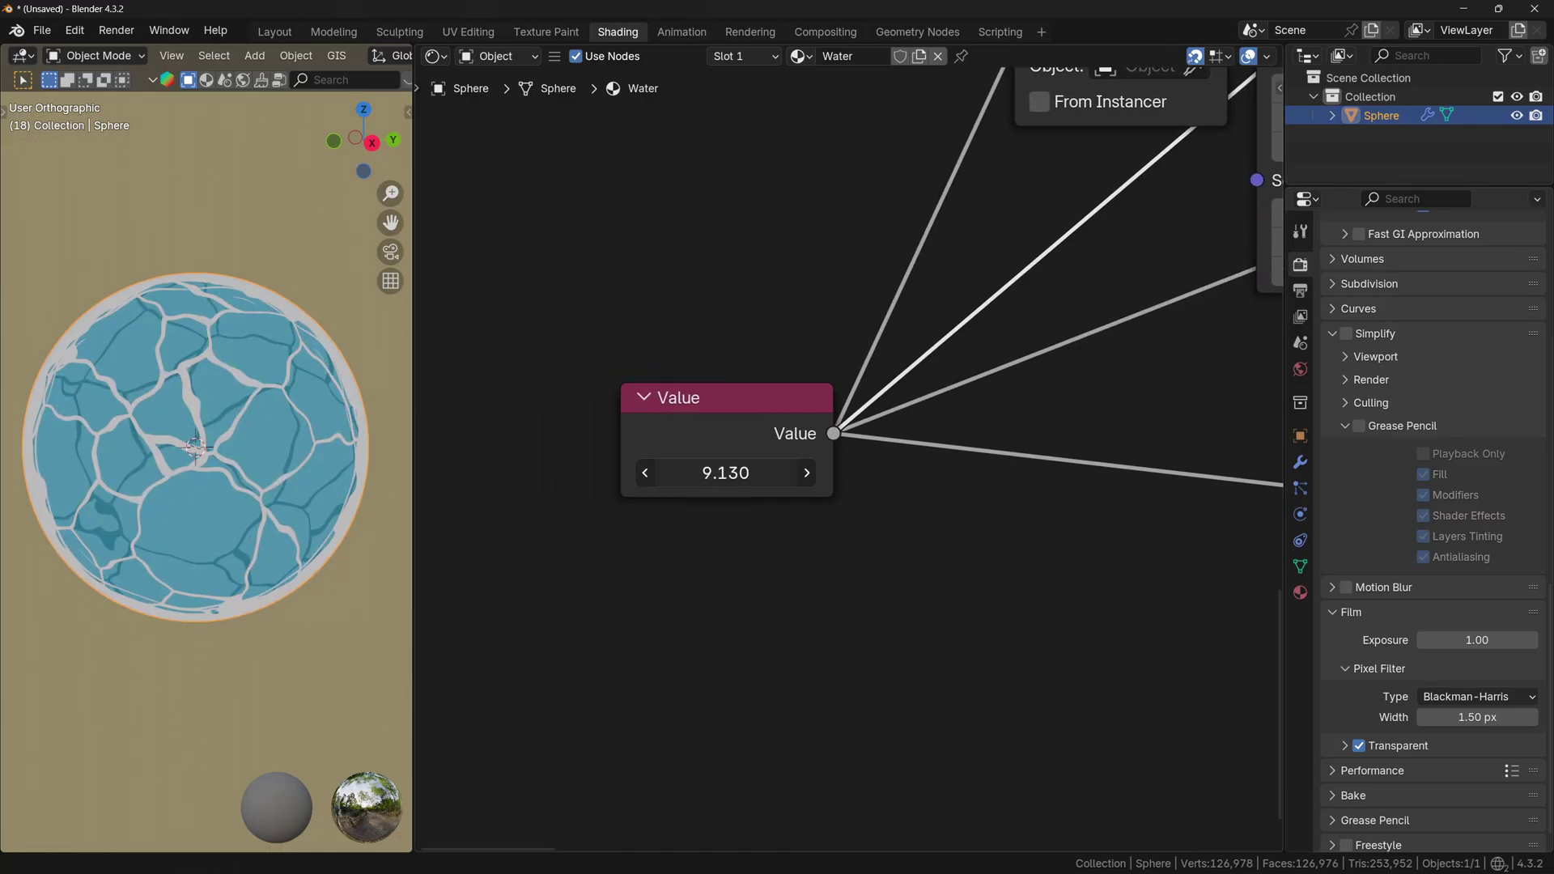
drag(712, 472, 848, 472)
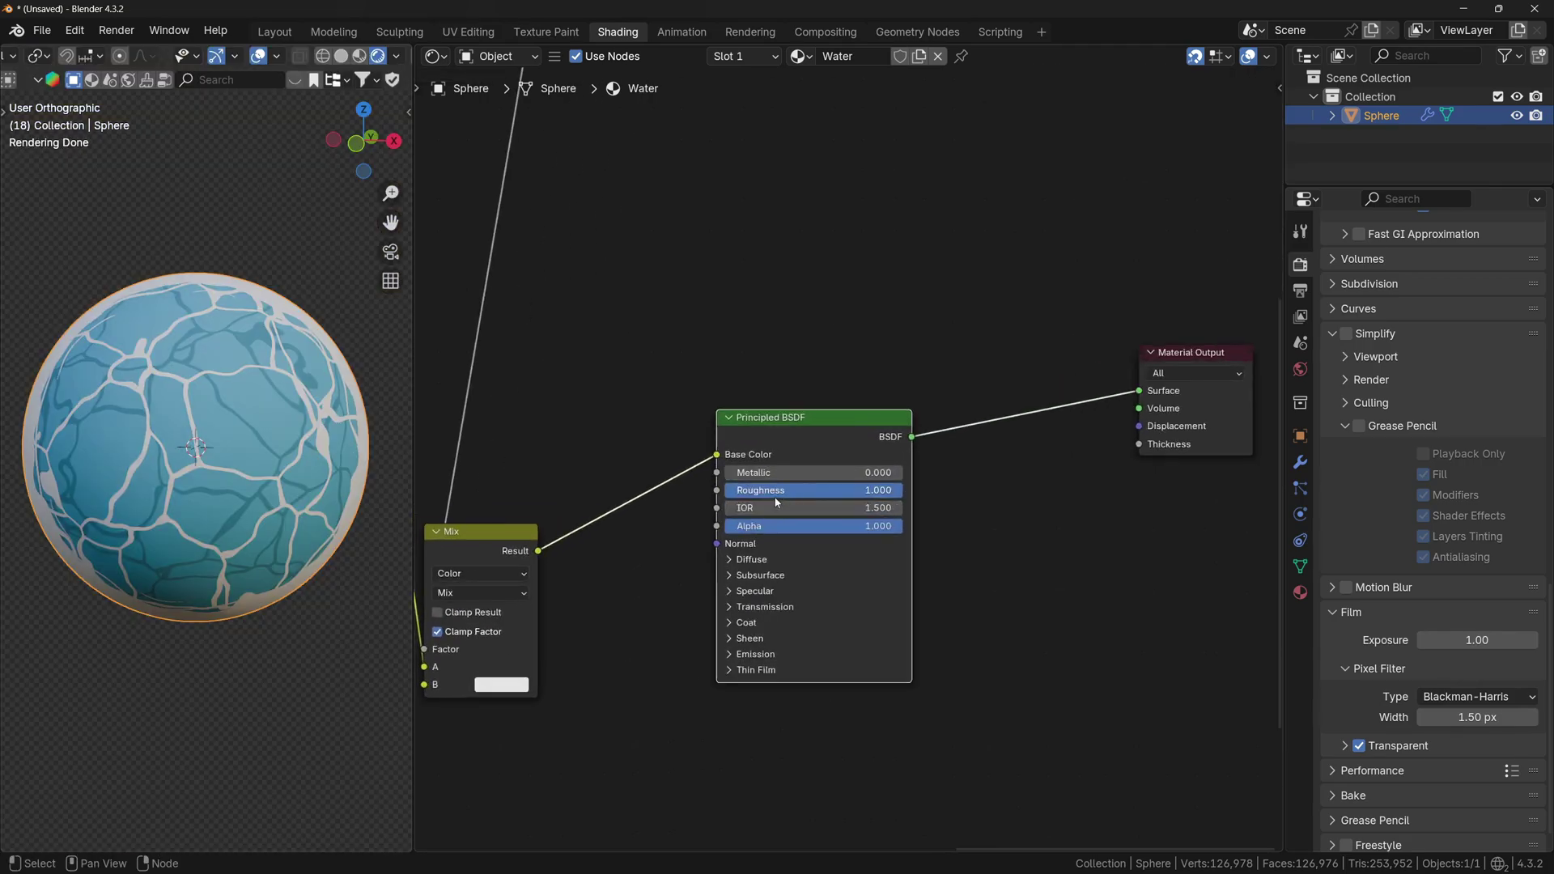
Cut the link from the last Mix node and delete the Principled BSDF node.
ctrl+right_drag(594, 501, 594, 575)
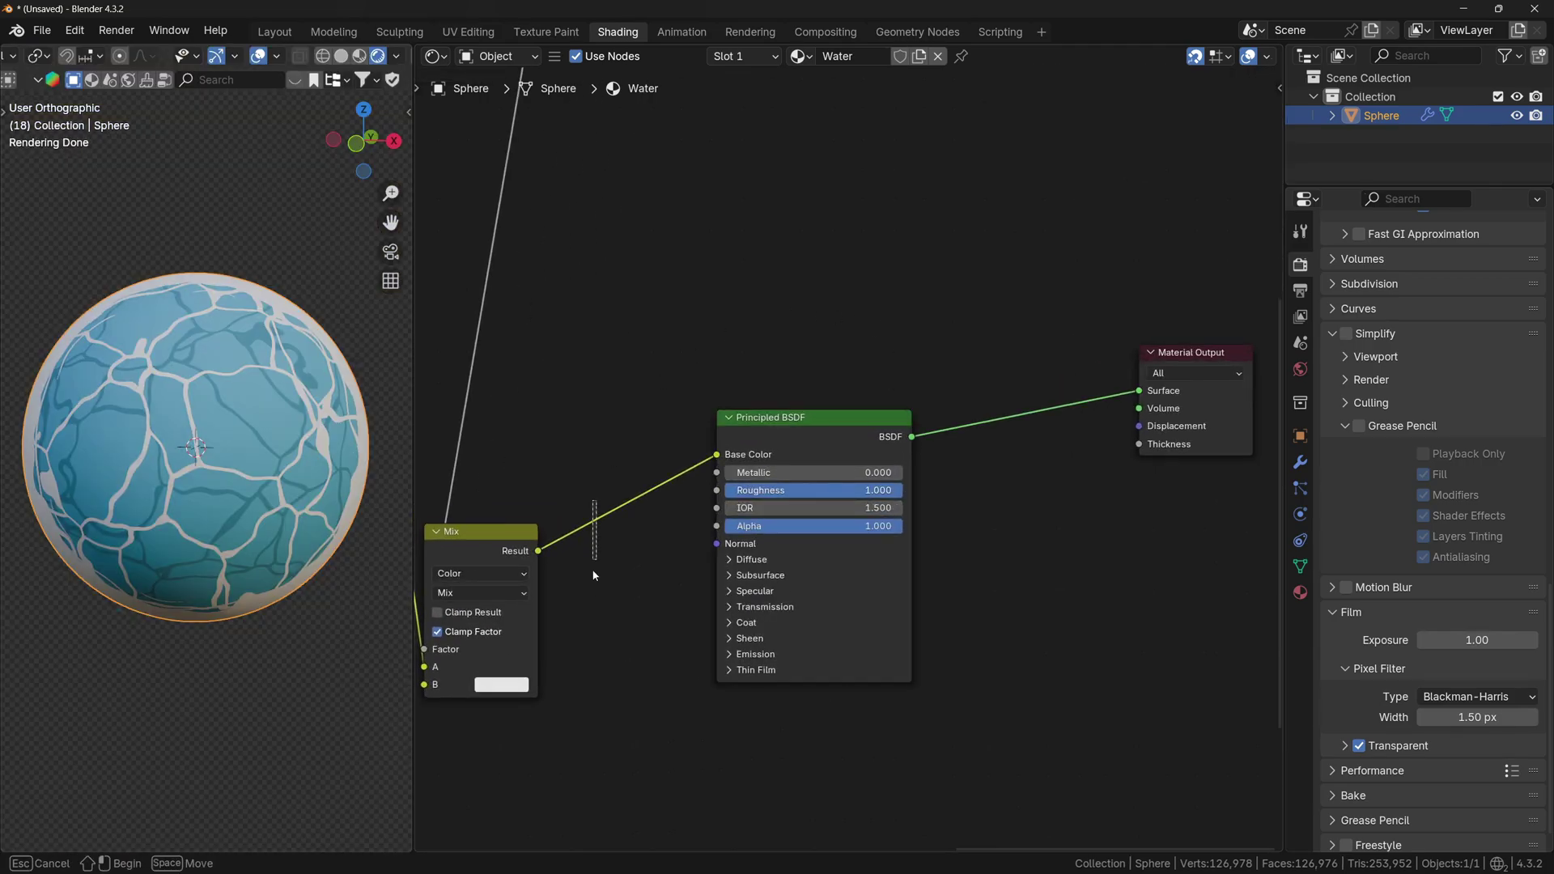
drag(593, 575, 594, 577)
key(x)
Add a Toon BSDF between the last Mix node and the Material Output, linking its Color input and the Surface.
key(shift+a)
text(toon)
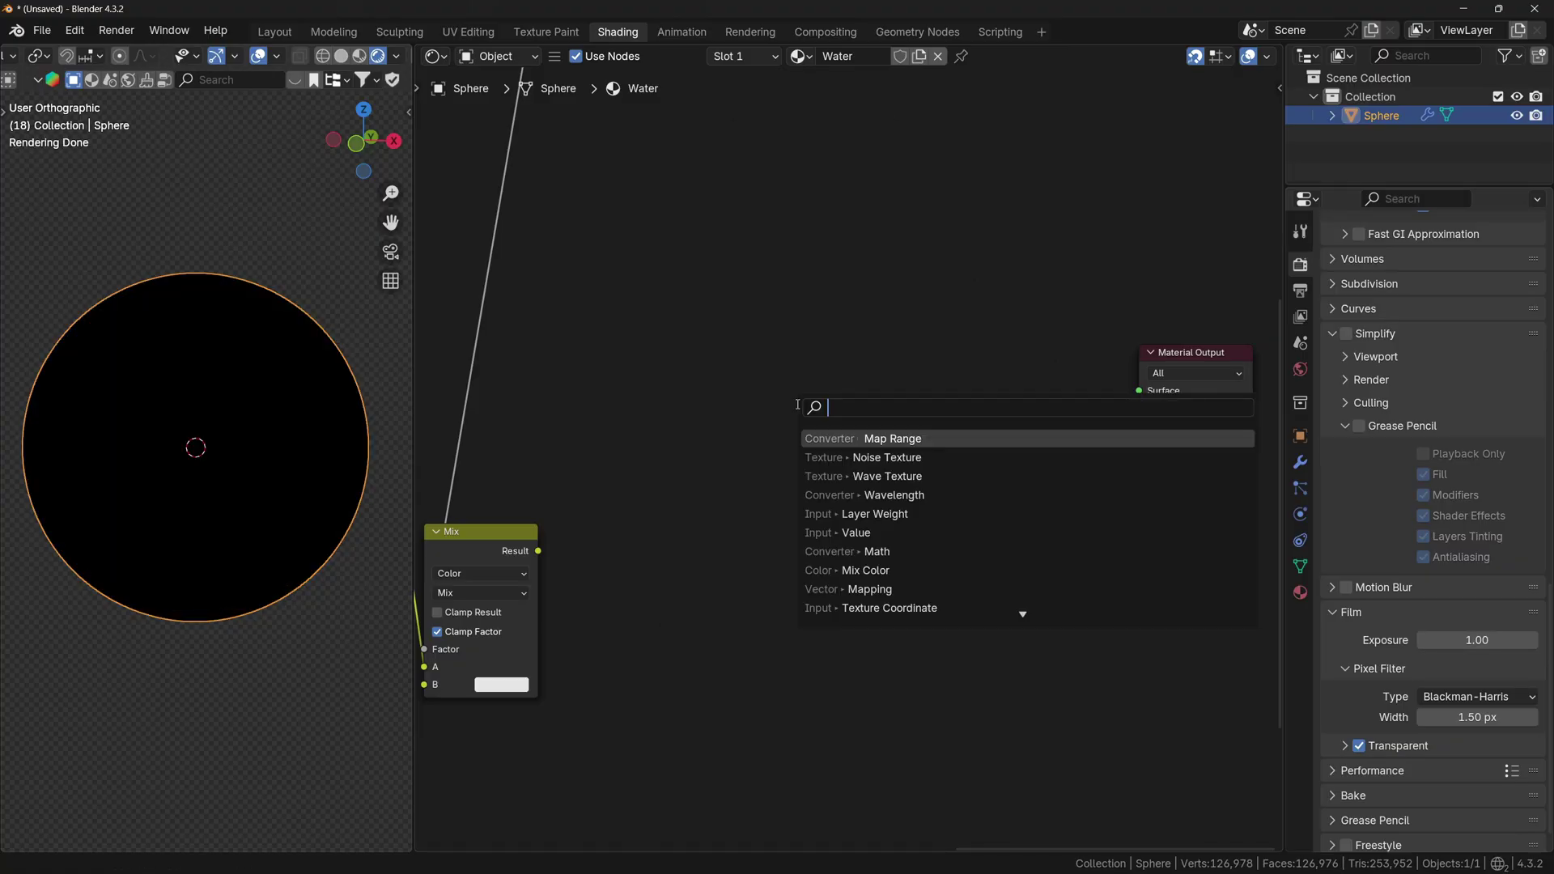
key(Return)
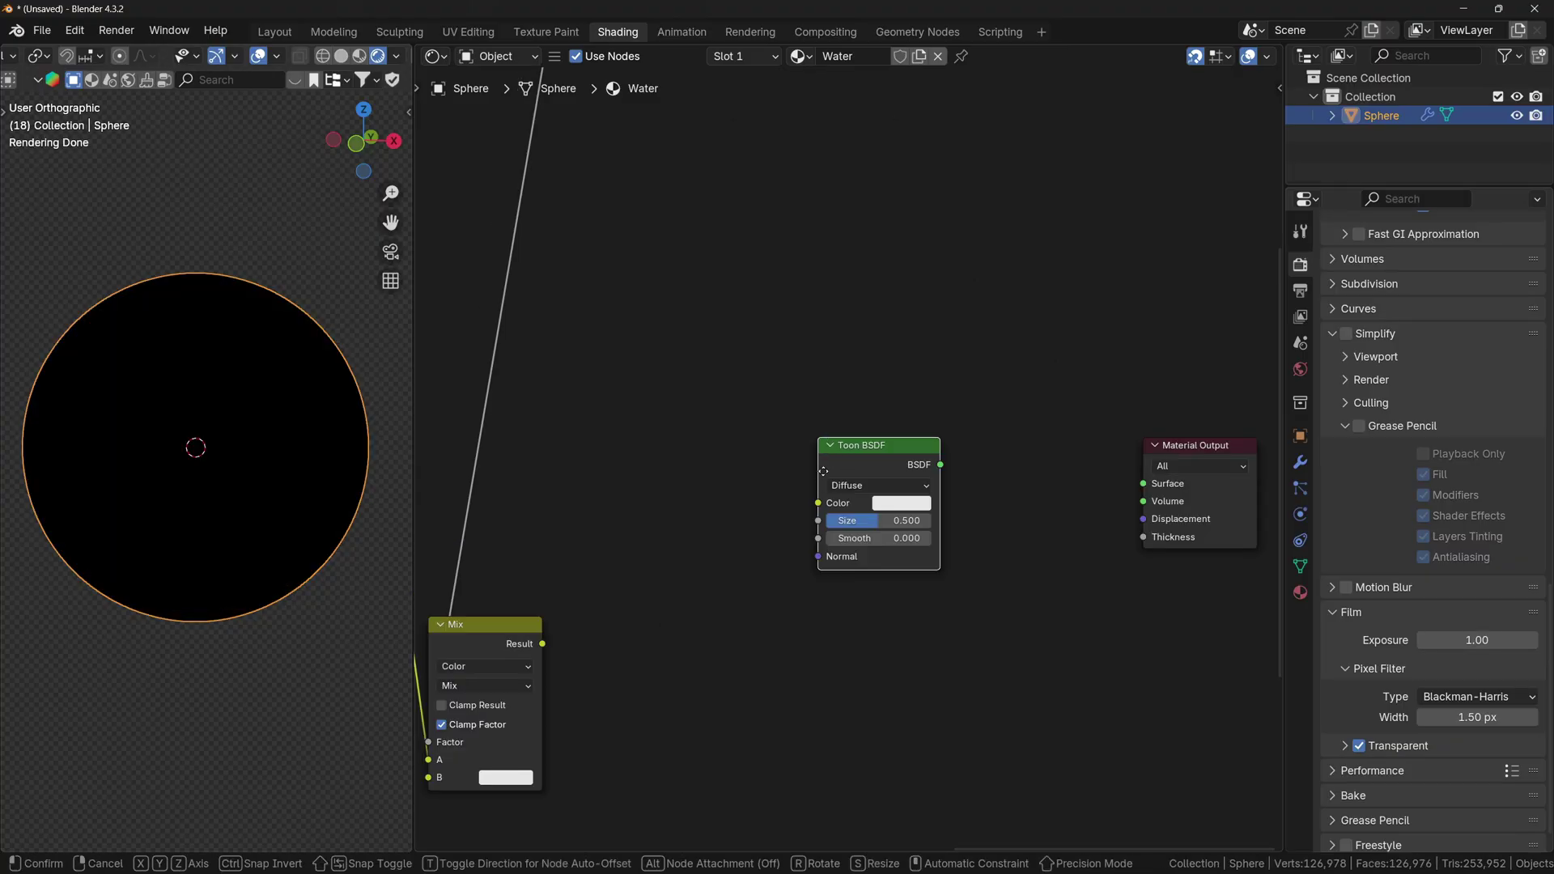
click(781, 432)
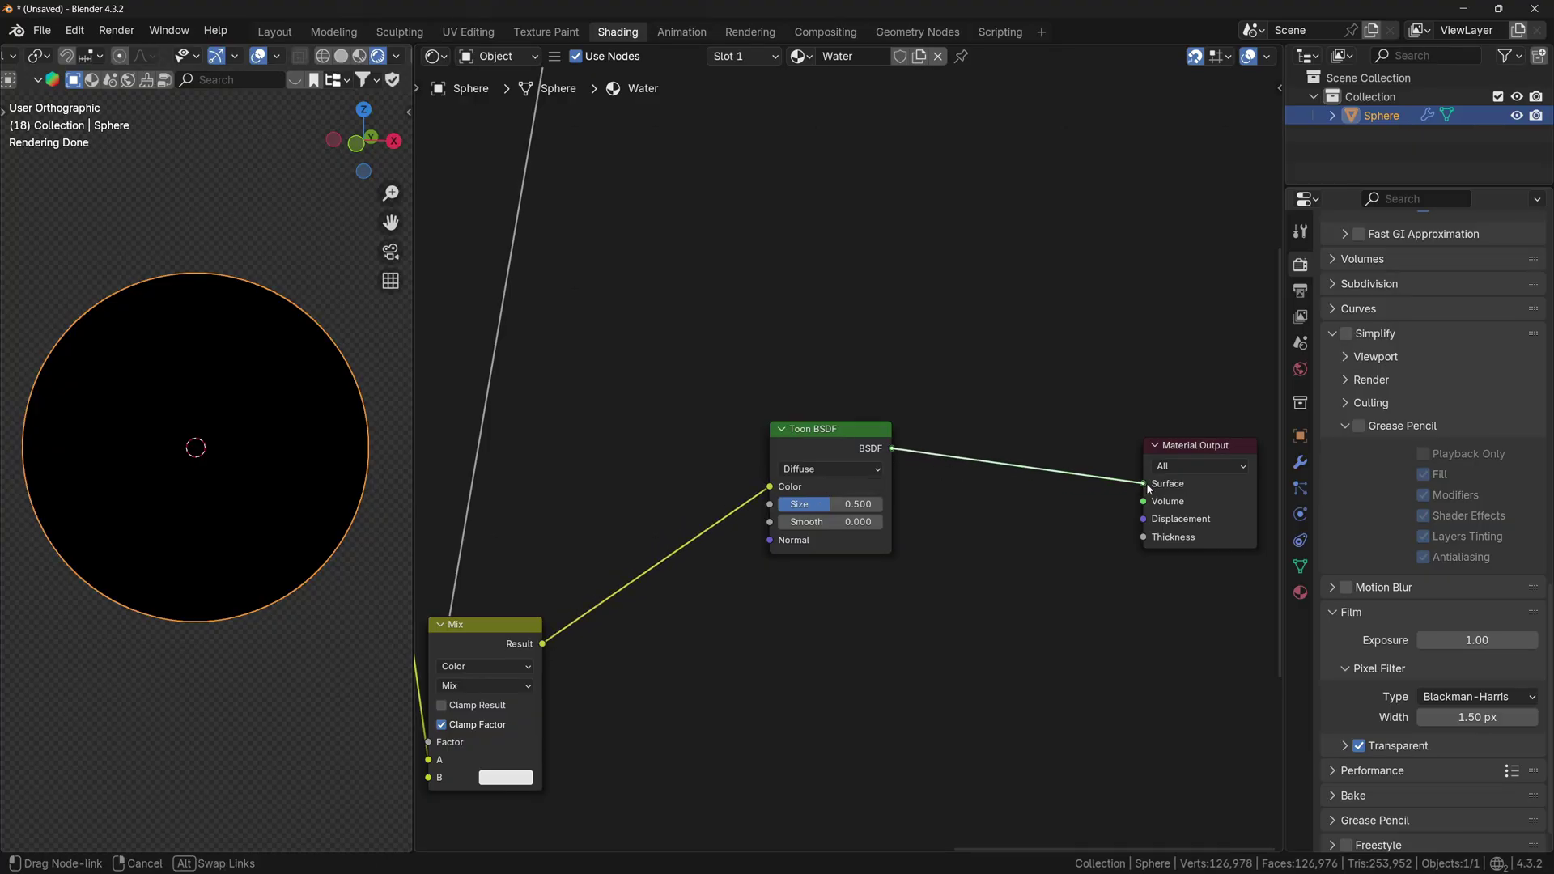
Set the Toon BSDF's Size and Smooth both to 1.000 and check the shading on the sphere.
scroll(890, 551, up, 3)
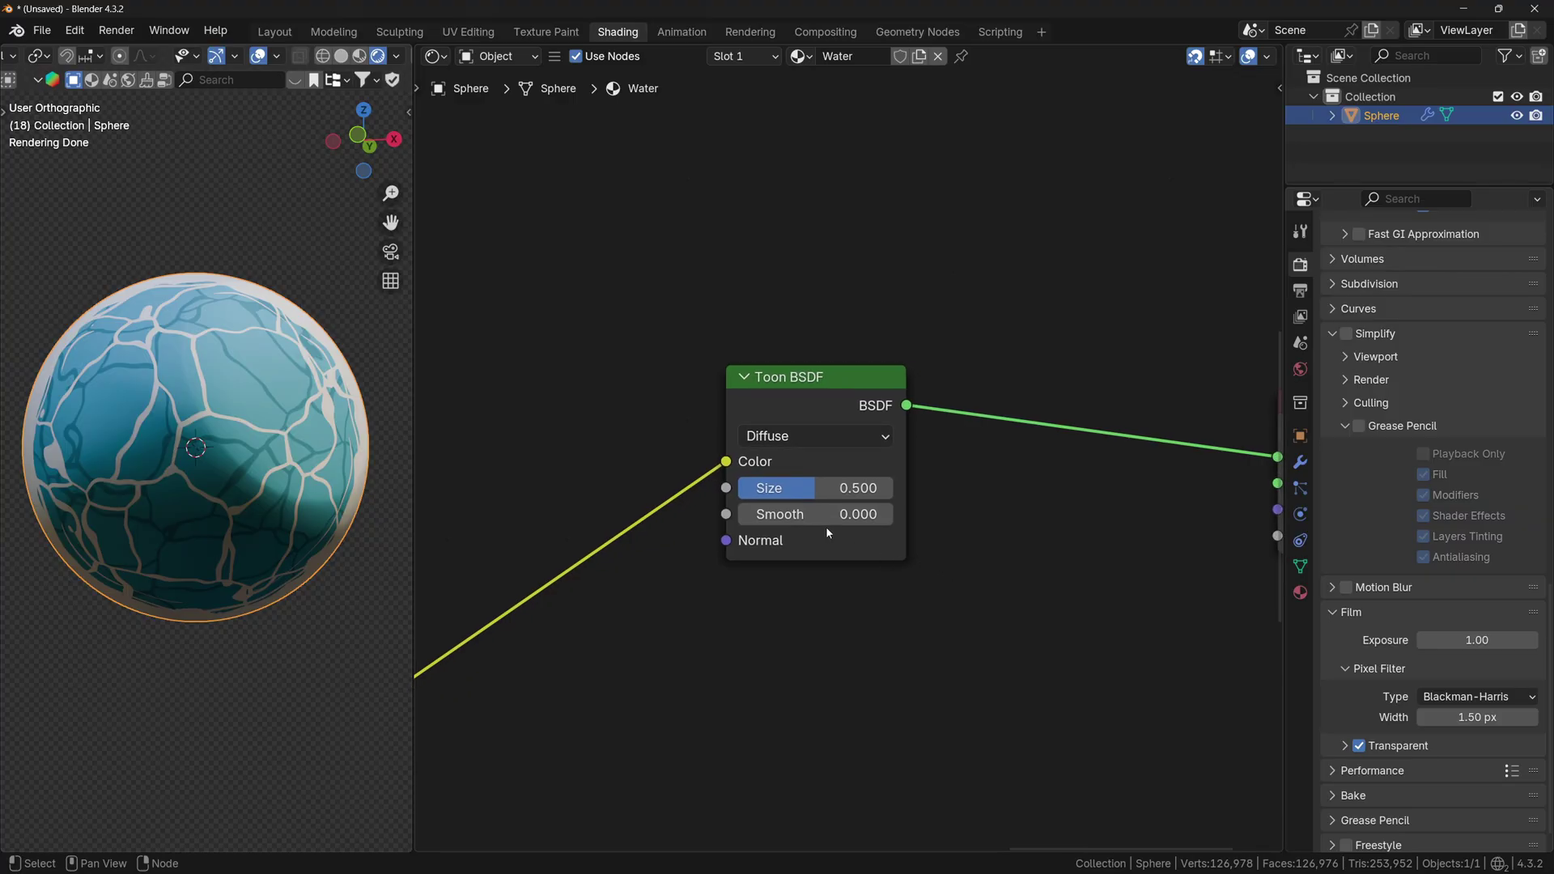
drag(806, 496, 800, 496)
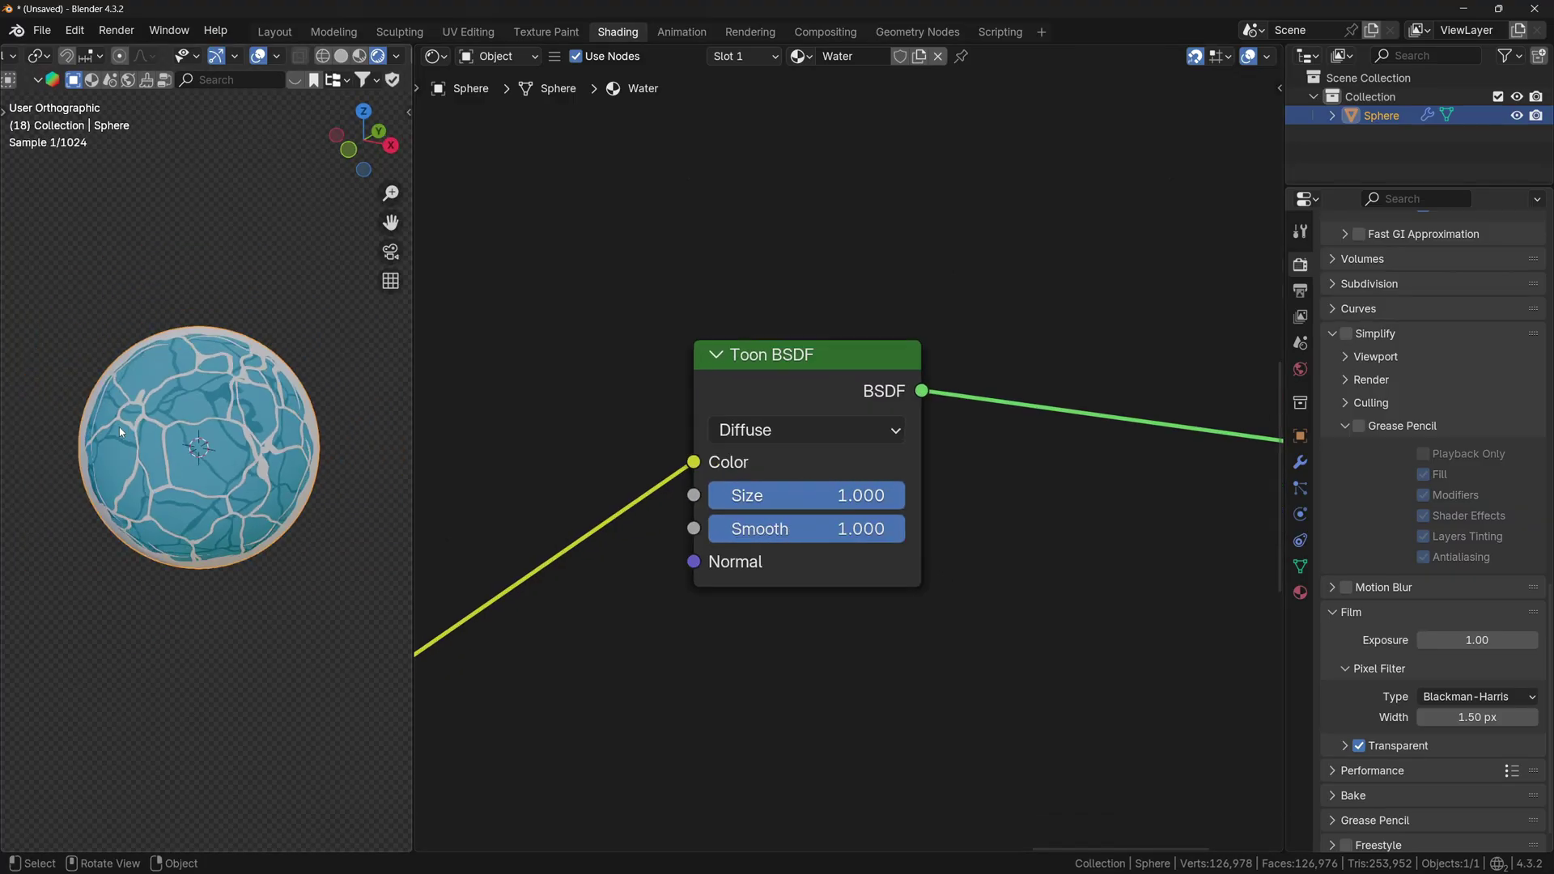
mouse_move(100, 408)
middle_down()
mouse_move(194, 429)
mouse_move(264, 421)
mouse_move(111, 417)
middle_up()
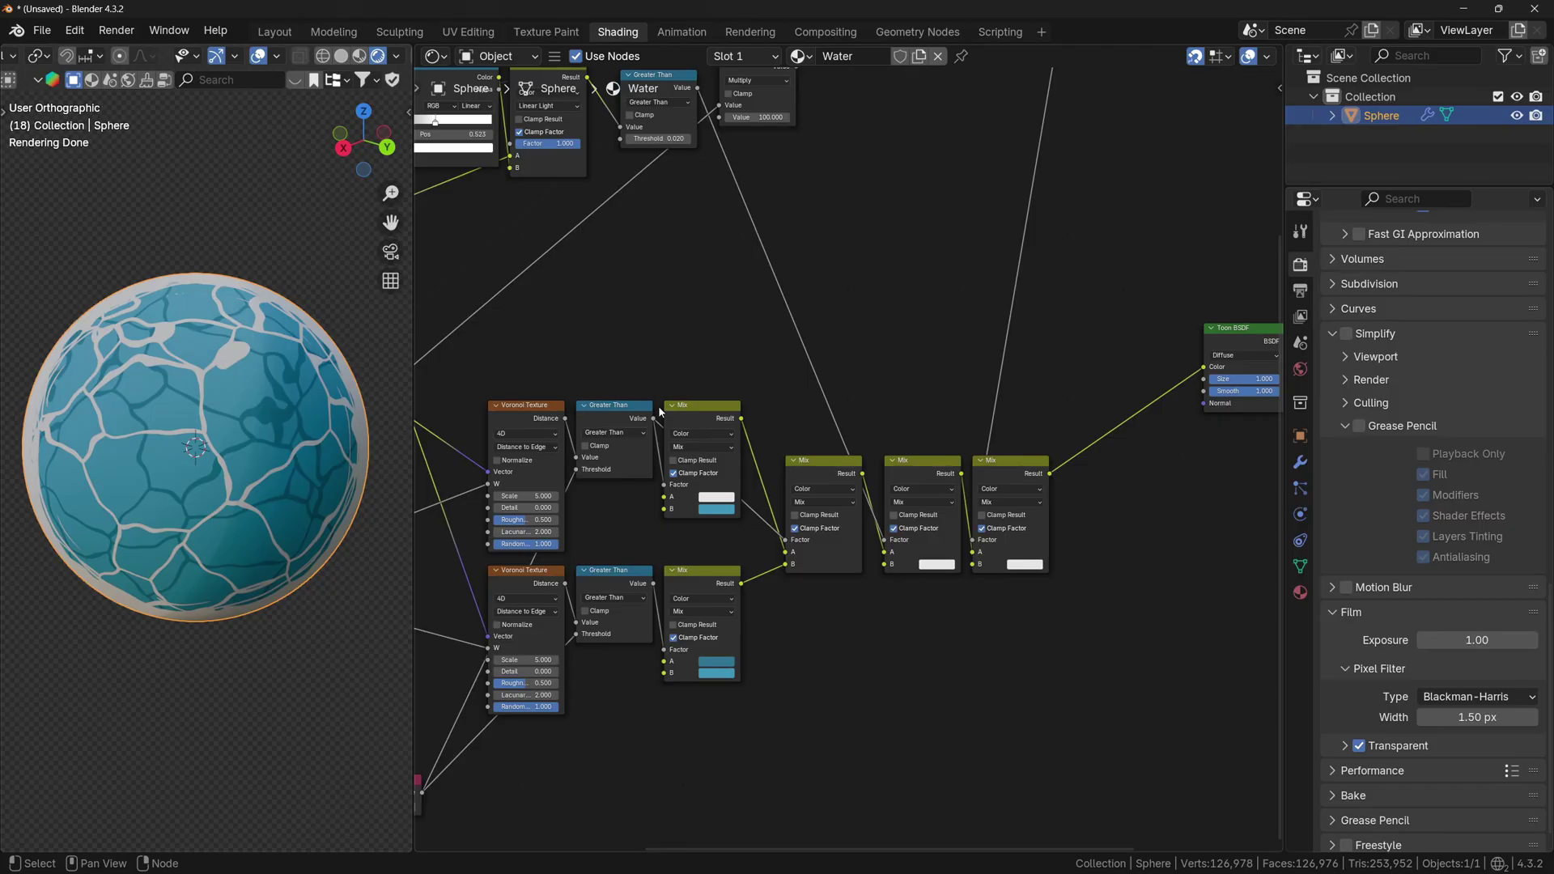
Open the blue B color of the first Voronoi layer's Mix node for editing.
scroll(659, 413, up, 1)
click(717, 509)
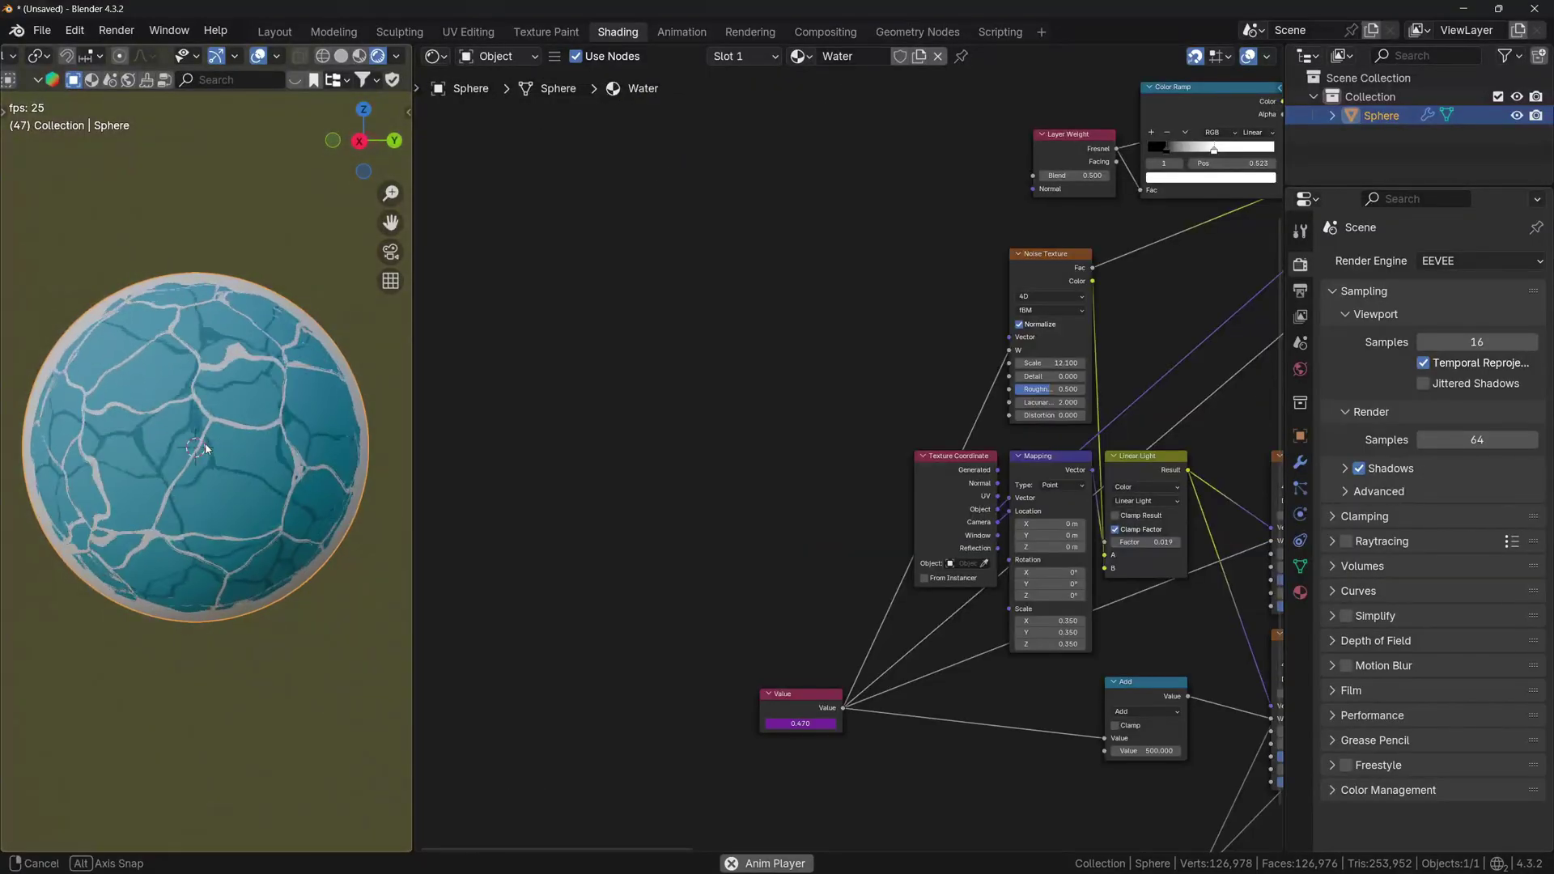
Set the output frame rate to a custom 12 fps and view the playing water animation from several sides.
middle_drag(205, 449, 213, 454)
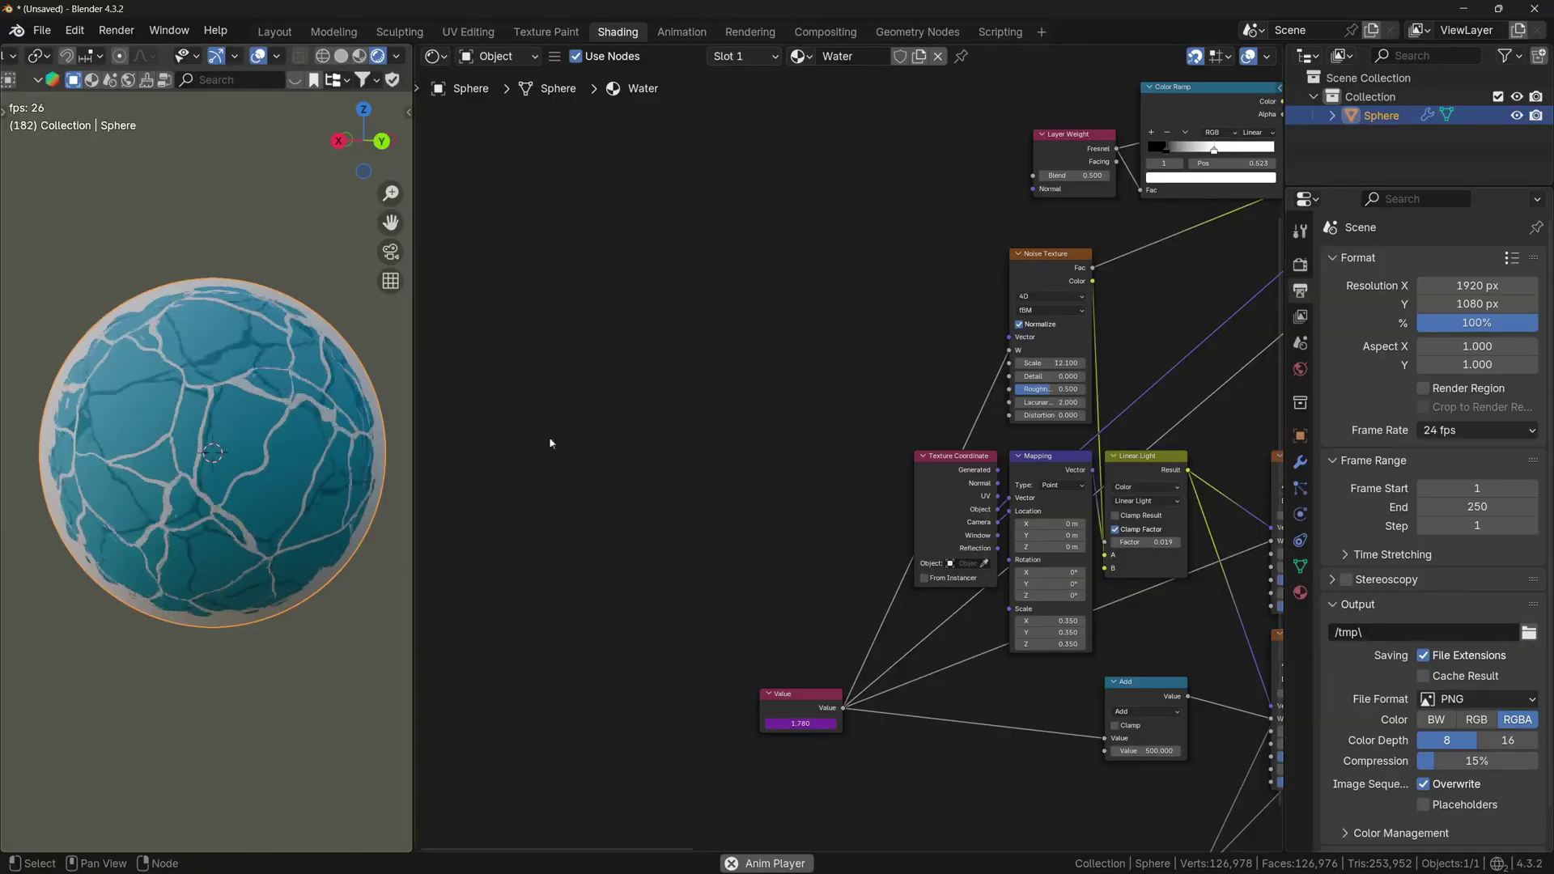
click(1506, 430)
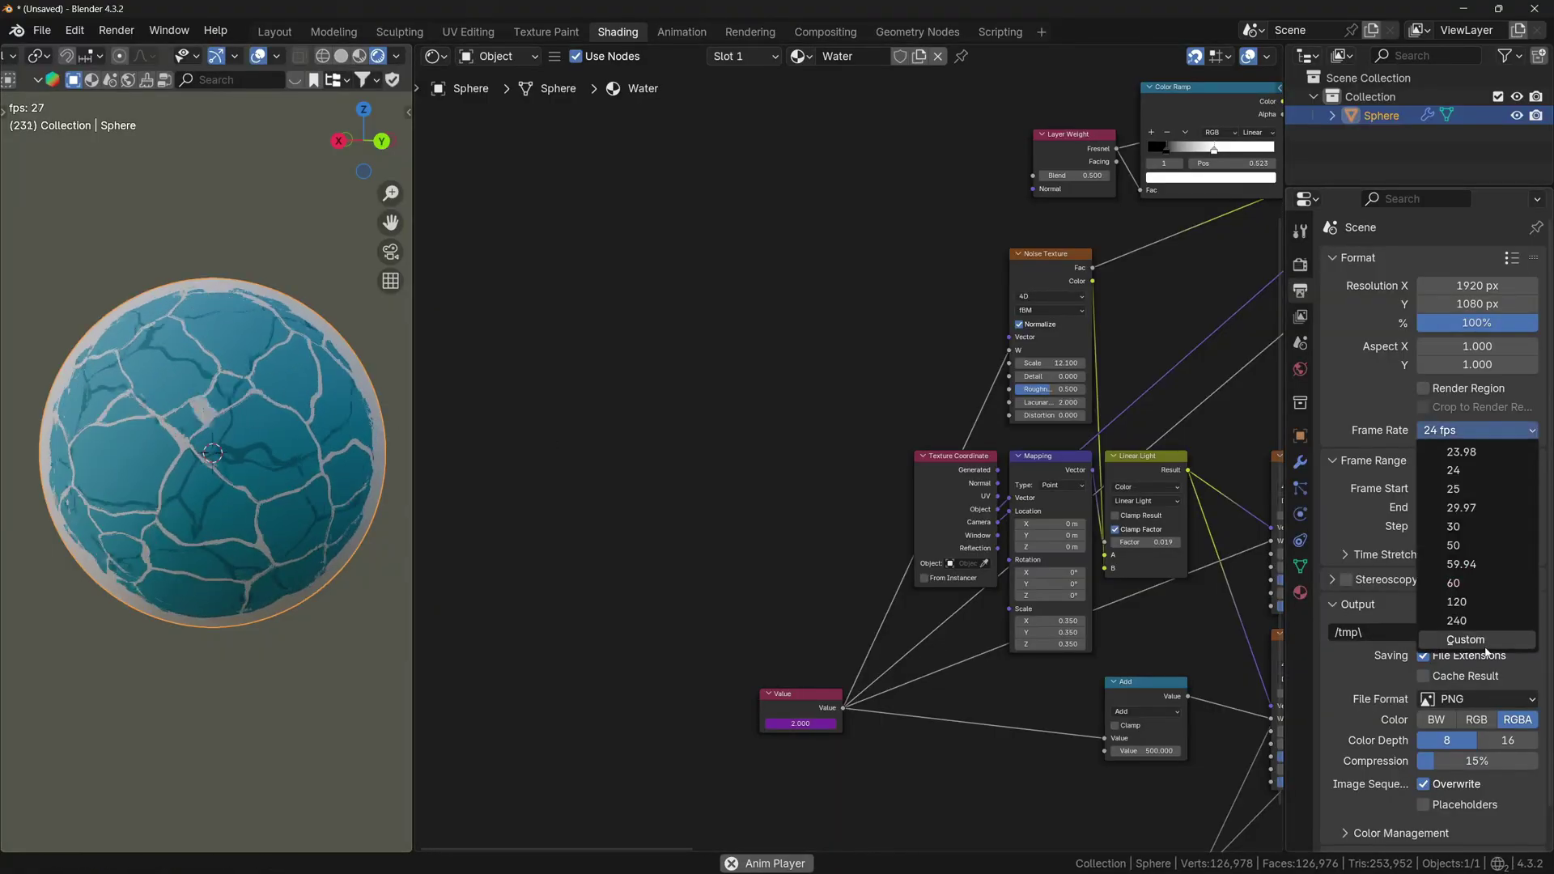
click(1457, 643)
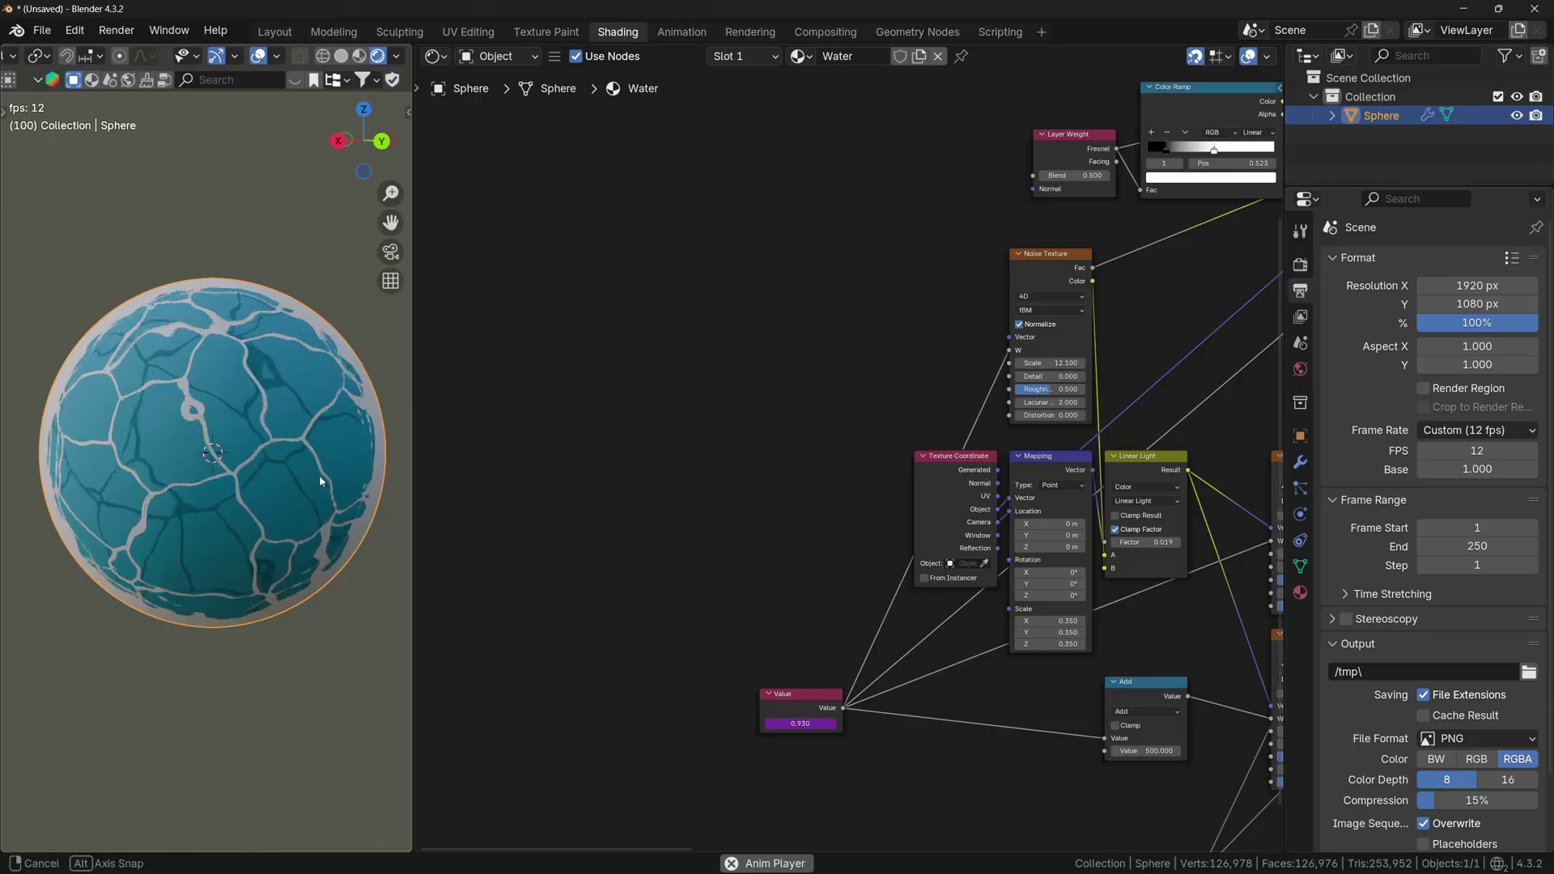
middle_drag(319, 477, 301, 468)
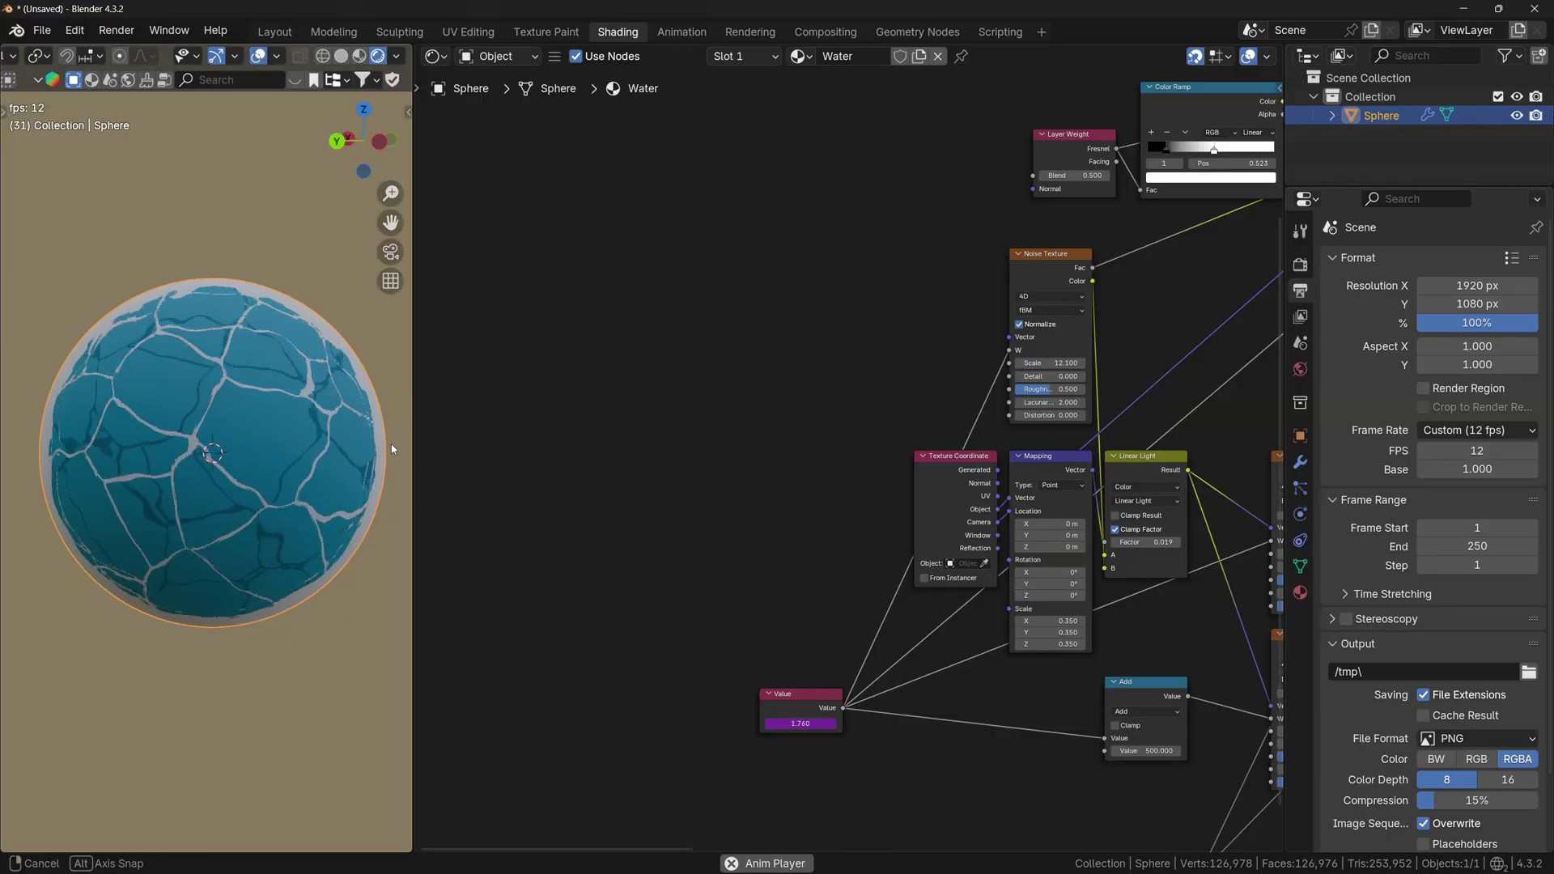
middle_drag(391, 444, 387, 443)
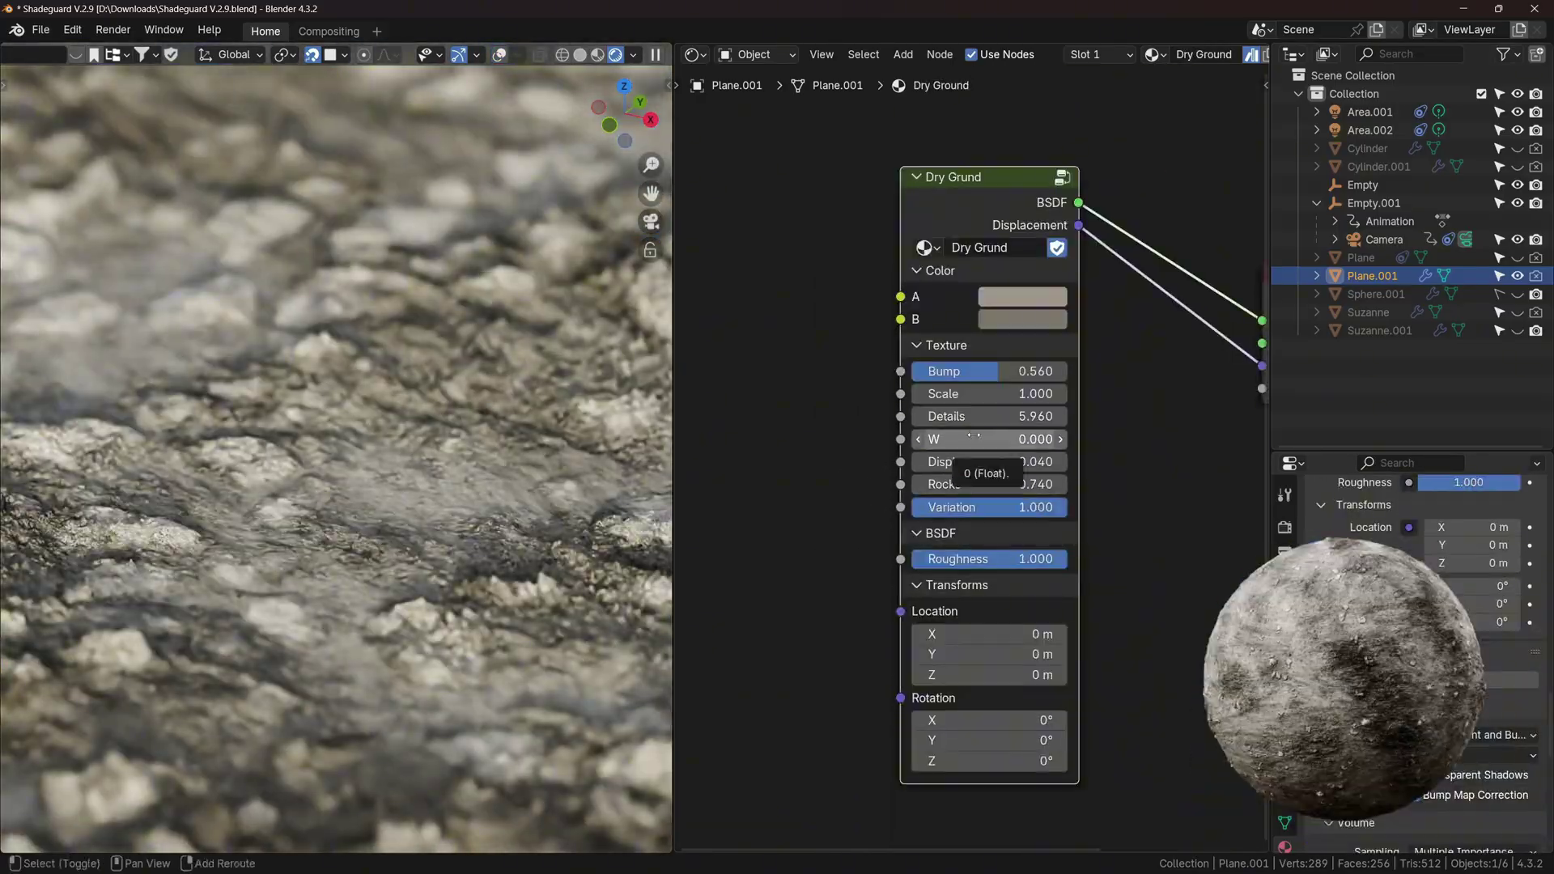
In the Shadeguard file's Dry Grund material, raise the node group's W value to 0.230.
drag(974, 436, 1000, 437)
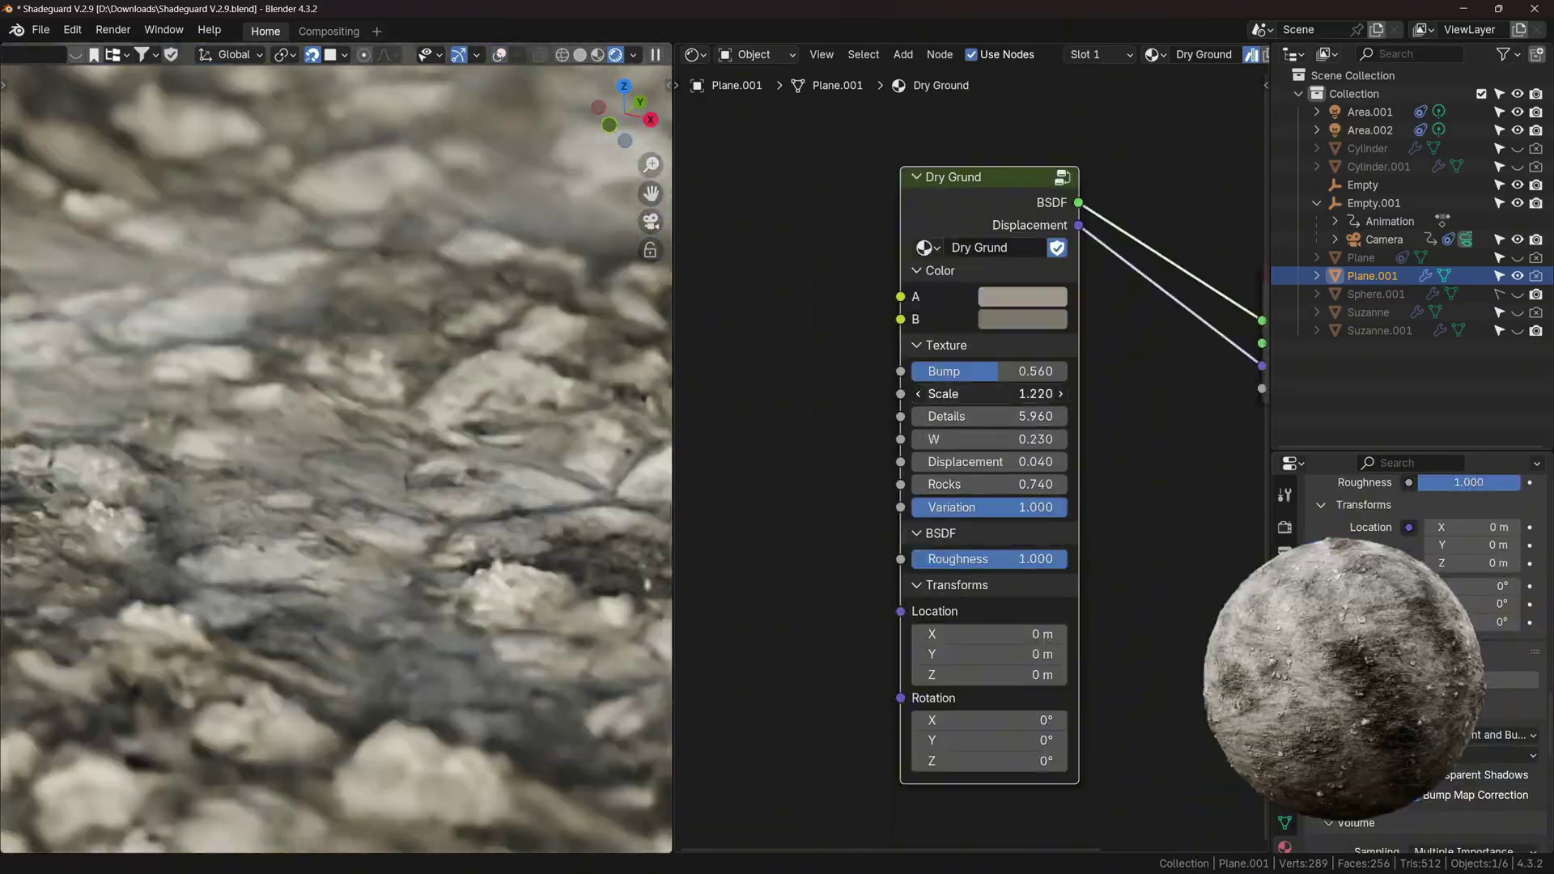